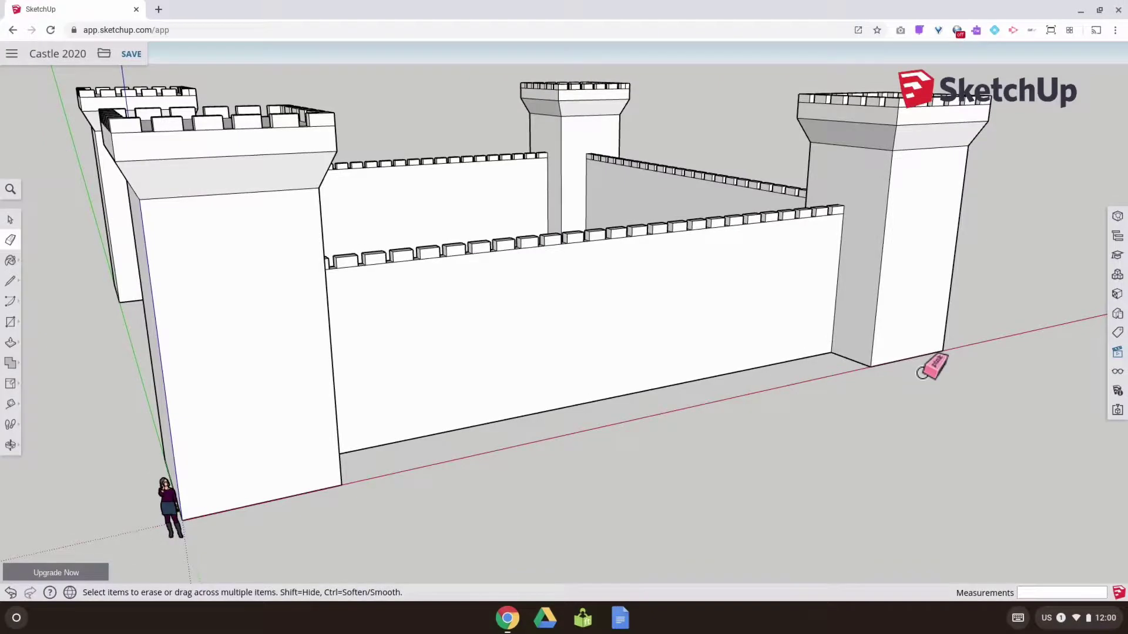
# Examine the castle's corner towers, crenellated walls and courtyard floor from several angles.
pyautogui.moveTo(682, 423)
pyautogui.mouseDown(button='middle')
pyautogui.moveTo(725, 466)
pyautogui.moveTo(604, 433)
pyautogui.moveTo(723, 435)
pyautogui.moveTo(445, 435)
pyautogui.moveTo(479, 420)
pyautogui.moveTo(662, 440)
pyautogui.moveTo(696, 413)
pyautogui.mouseUp(button='middle')
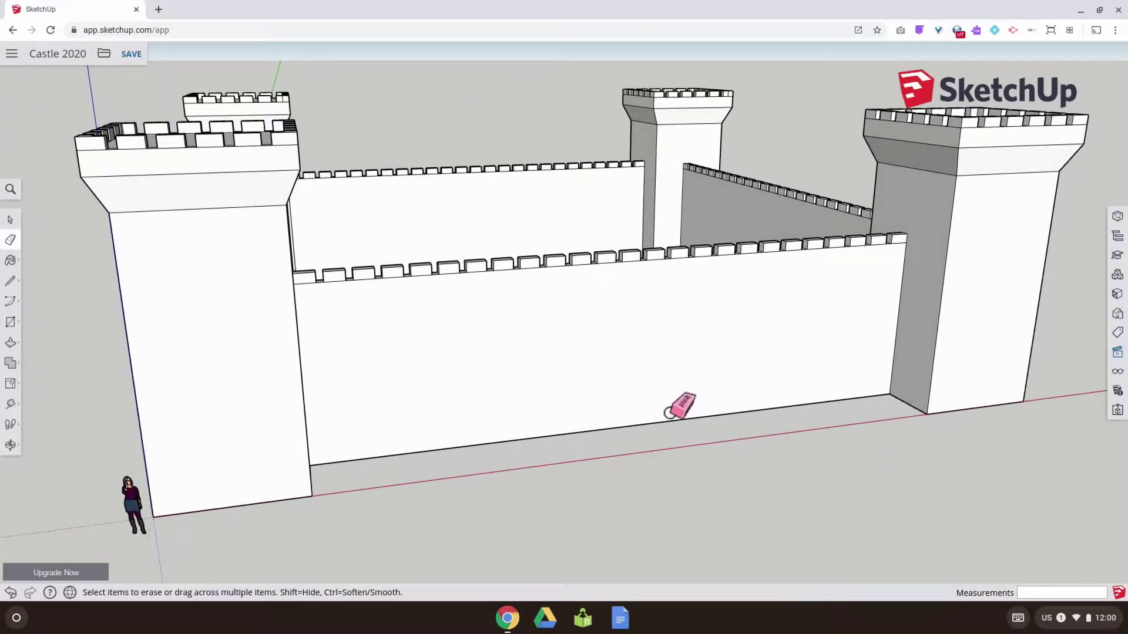
pyautogui.moveTo(668, 414)
pyautogui.mouseDown(button='middle')
pyautogui.moveTo(521, 456)
pyautogui.moveTo(553, 429)
pyautogui.moveTo(535, 473)
pyautogui.mouseUp(button='middle')
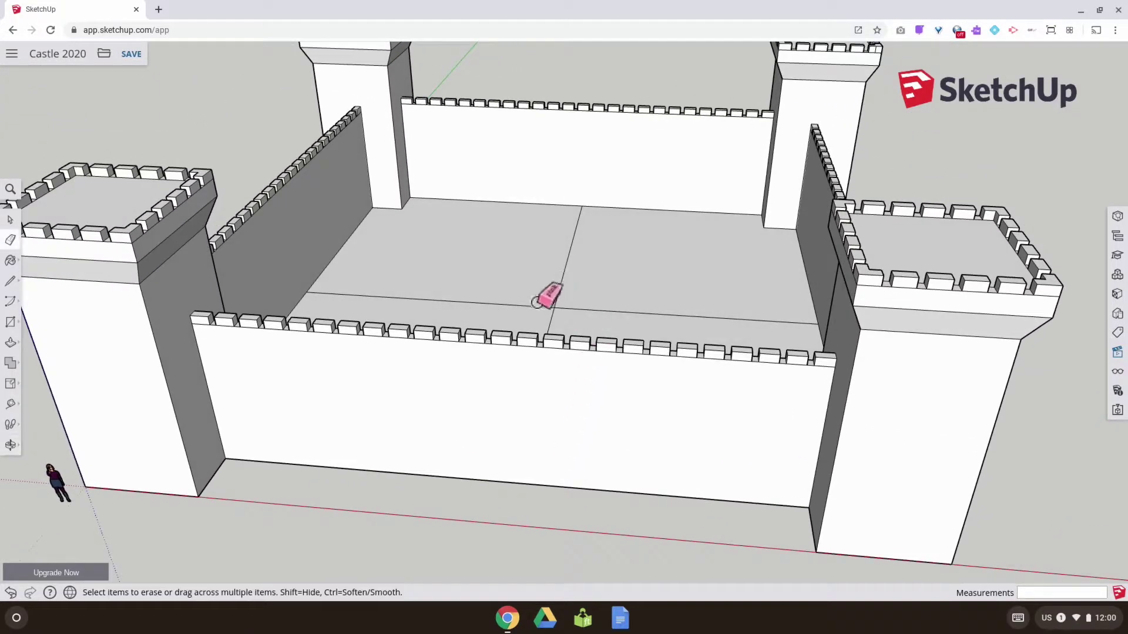
pyautogui.moveTo(556, 411)
pyautogui.mouseDown(button='middle')
pyautogui.moveTo(546, 426)
pyautogui.moveTo(490, 317)
pyautogui.mouseUp(button='middle')
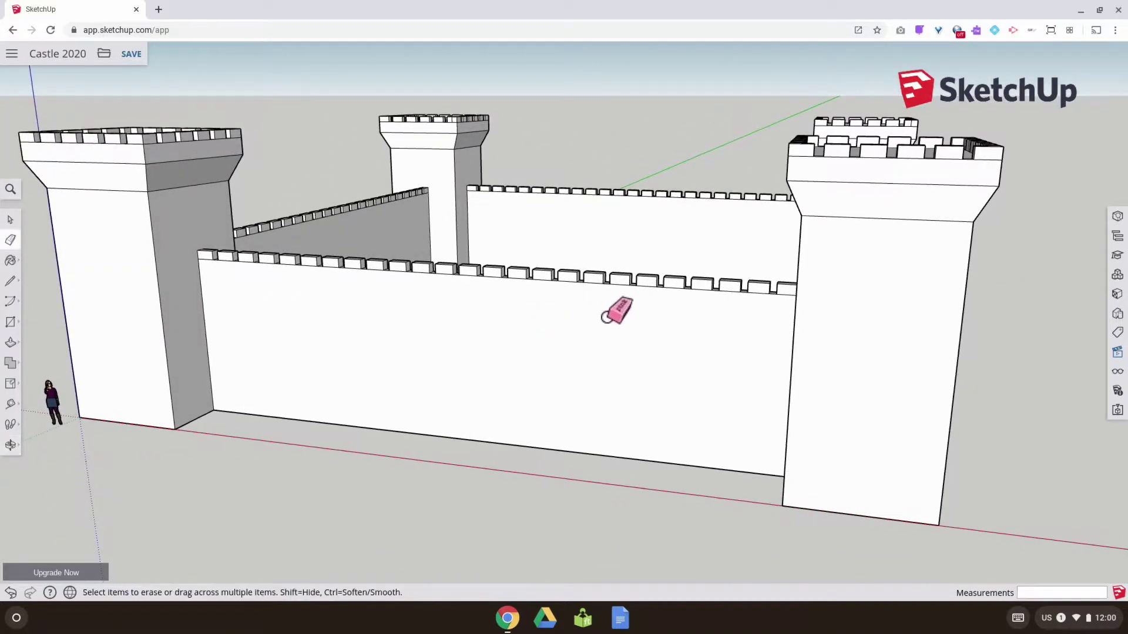
pyautogui.moveTo(783, 336)
pyautogui.mouseDown(button='middle')
pyautogui.moveTo(809, 276)
pyautogui.moveTo(774, 329)
pyautogui.moveTo(688, 396)
pyautogui.moveTo(594, 380)
pyautogui.moveTo(637, 315)
pyautogui.mouseUp(button='middle')
pyautogui.moveTo(566, 299)
pyautogui.mouseDown(button='middle')
pyautogui.moveTo(548, 330)
pyautogui.moveTo(574, 347)
pyautogui.moveTo(635, 333)
pyautogui.mouseUp(button='middle')
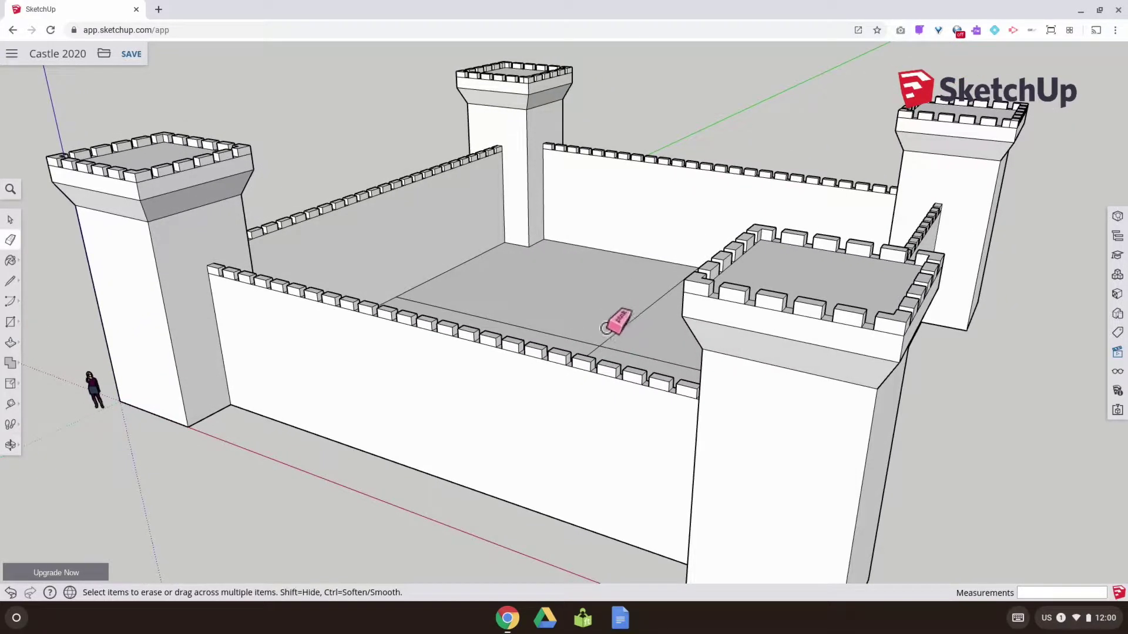
pyautogui.moveTo(608, 383); pyautogui.dragTo(592, 346, button='middle')
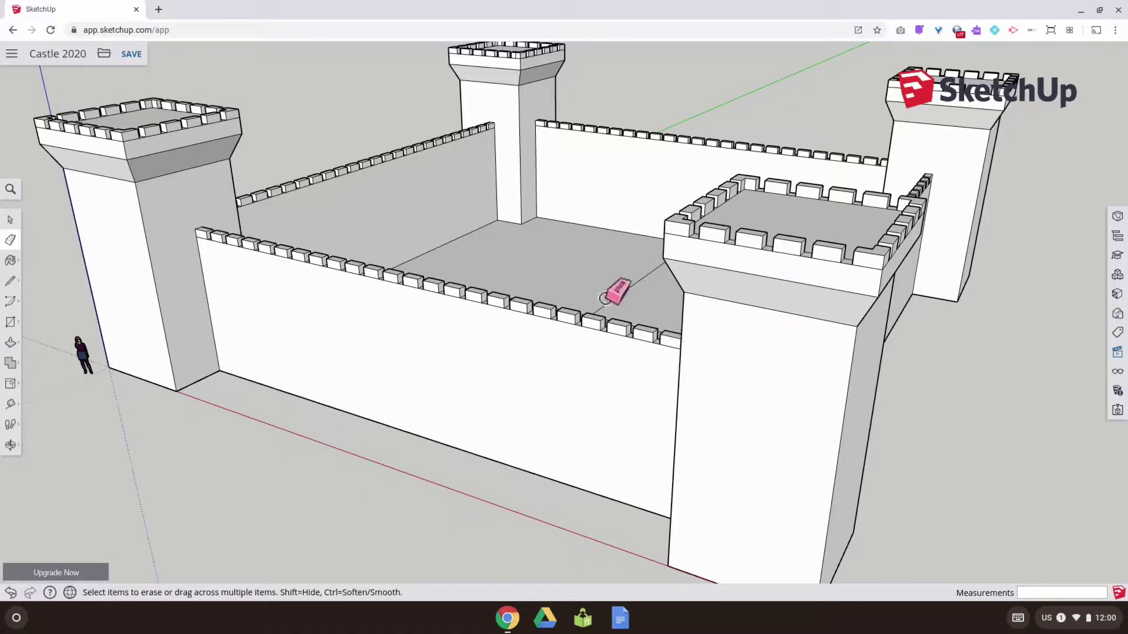
pyautogui.moveTo(602, 293)
pyautogui.mouseDown(button='middle')
pyautogui.moveTo(592, 302)
pyautogui.moveTo(645, 372)
pyautogui.moveTo(574, 370)
pyautogui.moveTo(719, 350)
pyautogui.moveTo(567, 374)
pyautogui.mouseUp(button='middle')
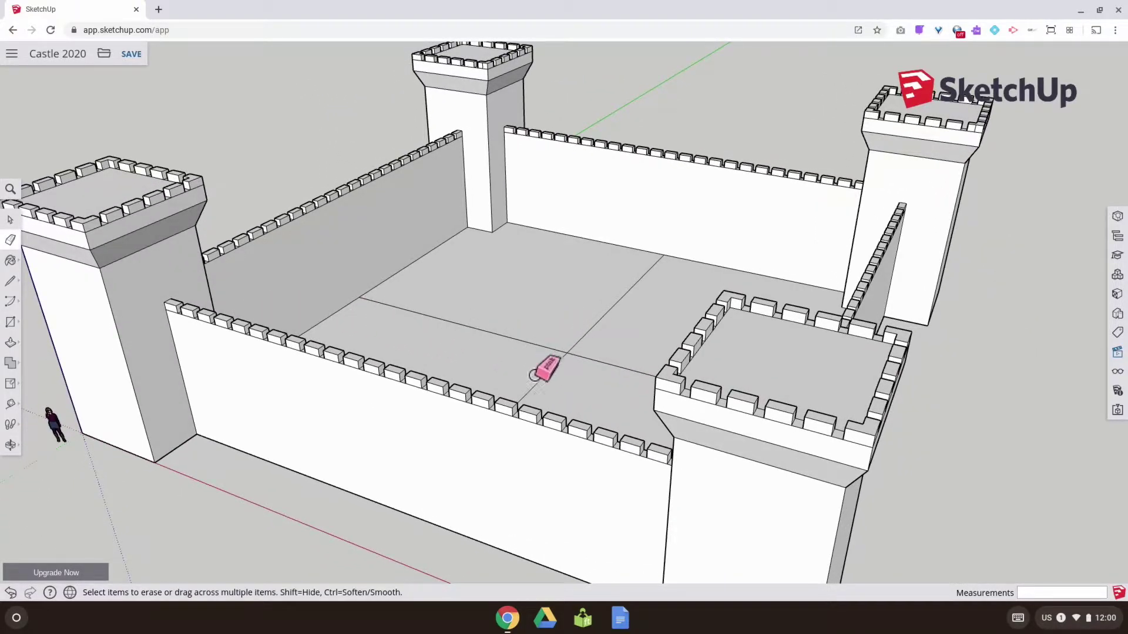
pyautogui.moveTo(600, 350)
pyautogui.mouseDown(button='middle')
pyautogui.moveTo(584, 372)
pyautogui.moveTo(372, 387)
pyautogui.moveTo(411, 366)
pyautogui.moveTo(449, 367)
pyautogui.moveTo(317, 368)
pyautogui.moveTo(577, 372)
pyautogui.moveTo(863, 359)
pyautogui.mouseUp(button='middle')
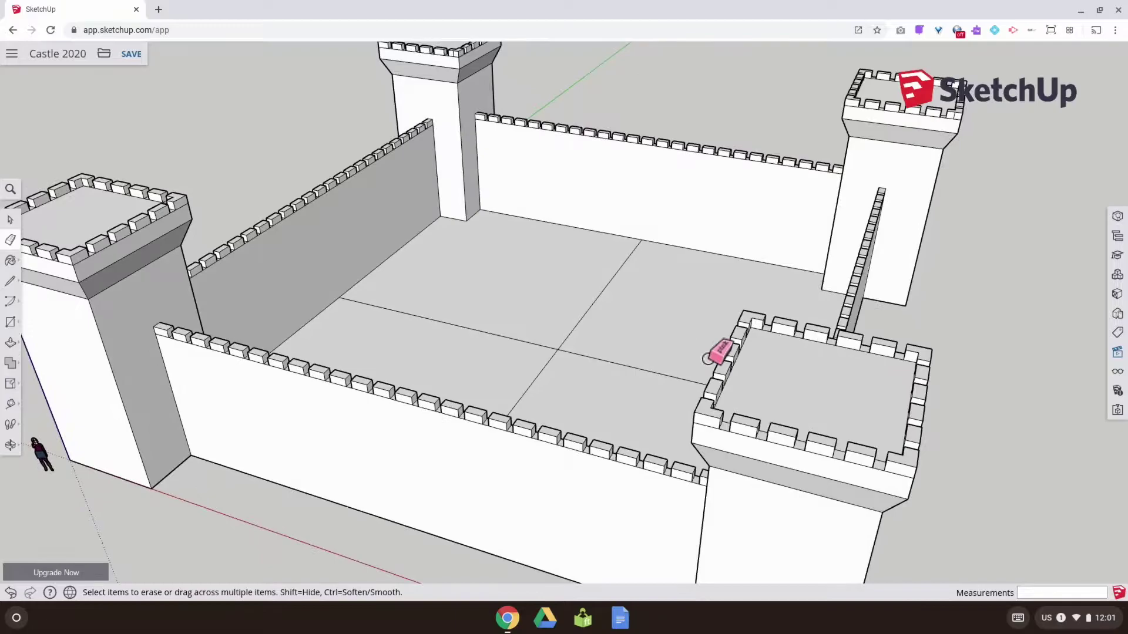
pyautogui.moveTo(579, 352)
pyautogui.mouseDown(button='middle')
pyautogui.moveTo(672, 353)
pyautogui.moveTo(638, 356)
pyautogui.mouseUp(button='middle')
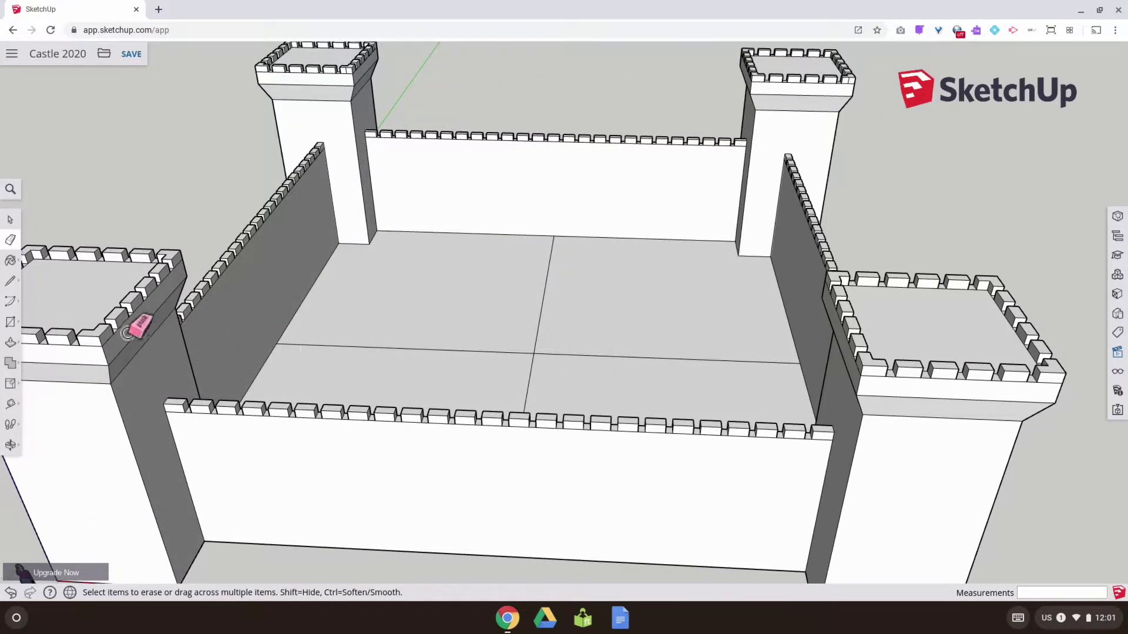
# Draw a 12 by 12 m rectangle centred on the crossing of the two lines on the courtyard floor.
pyautogui.click(10, 323)
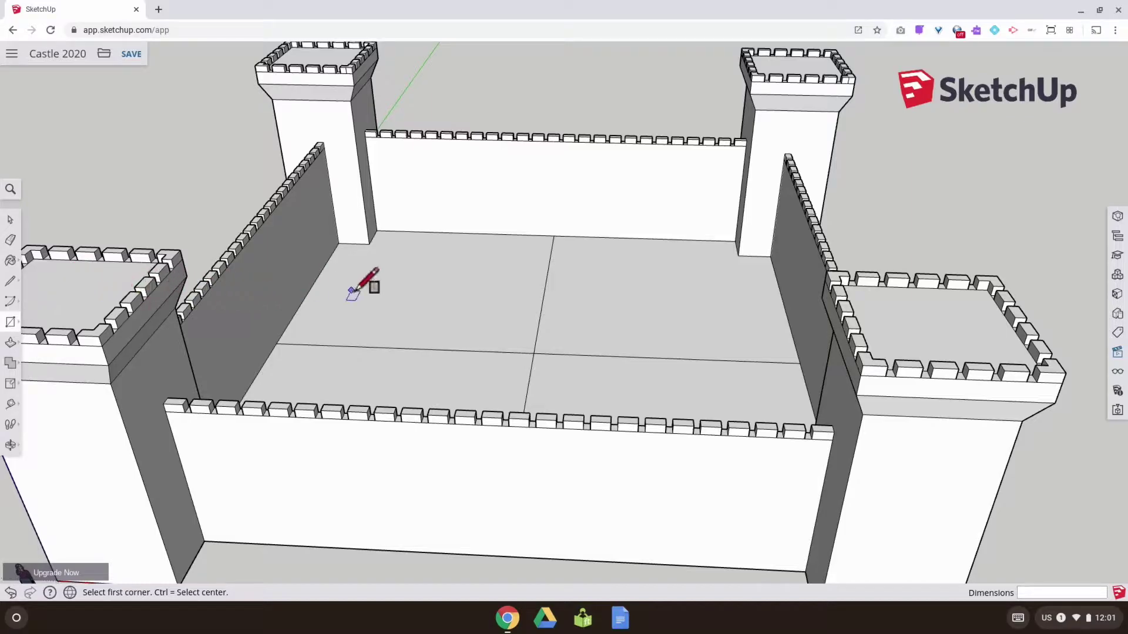
pyautogui.click(395, 281)
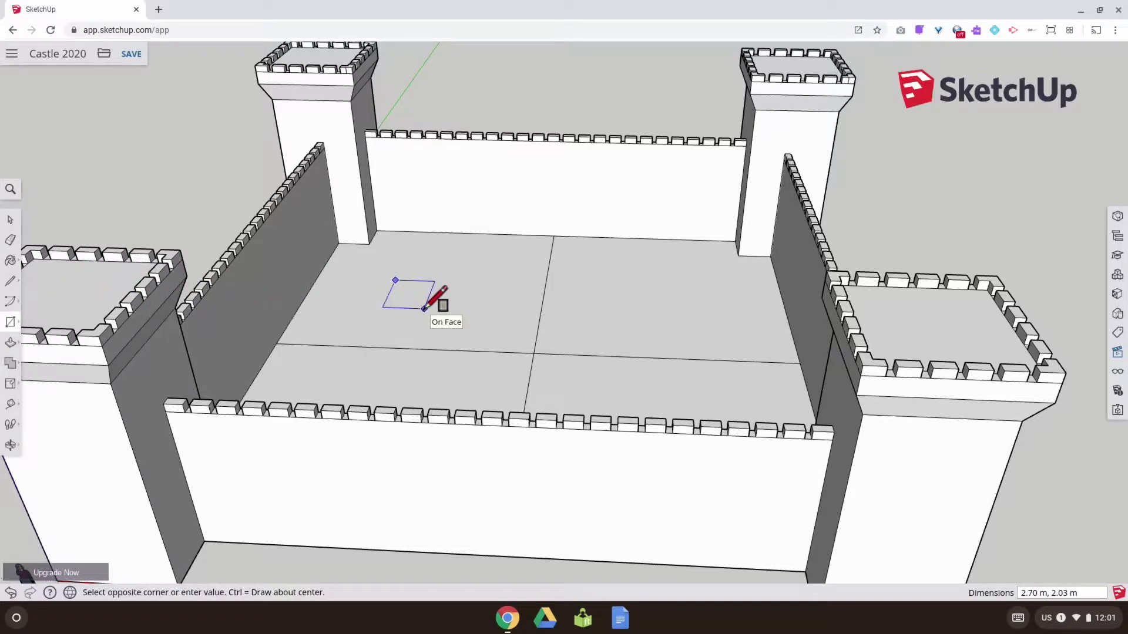
pyautogui.press('Escape')
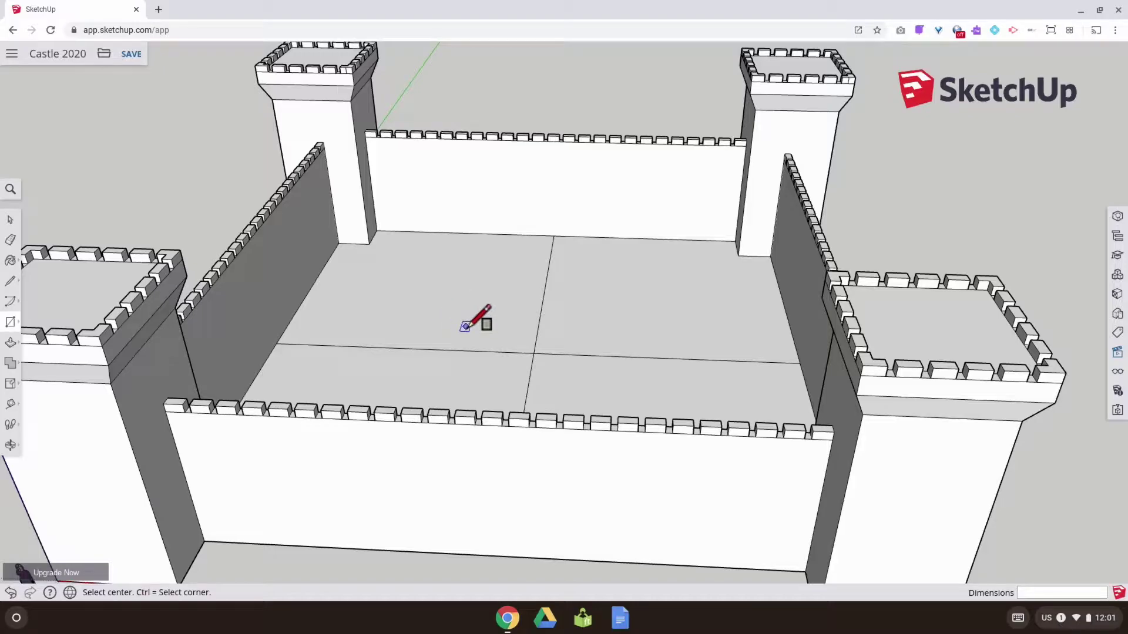
pyautogui.click(533, 353)
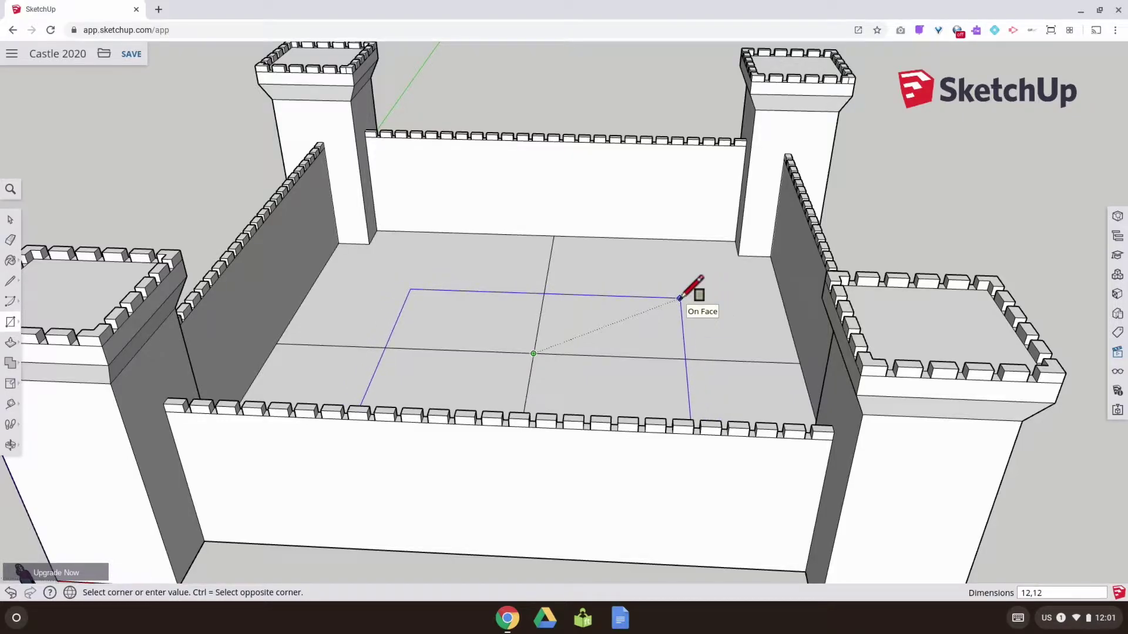
pyautogui.press('Return')
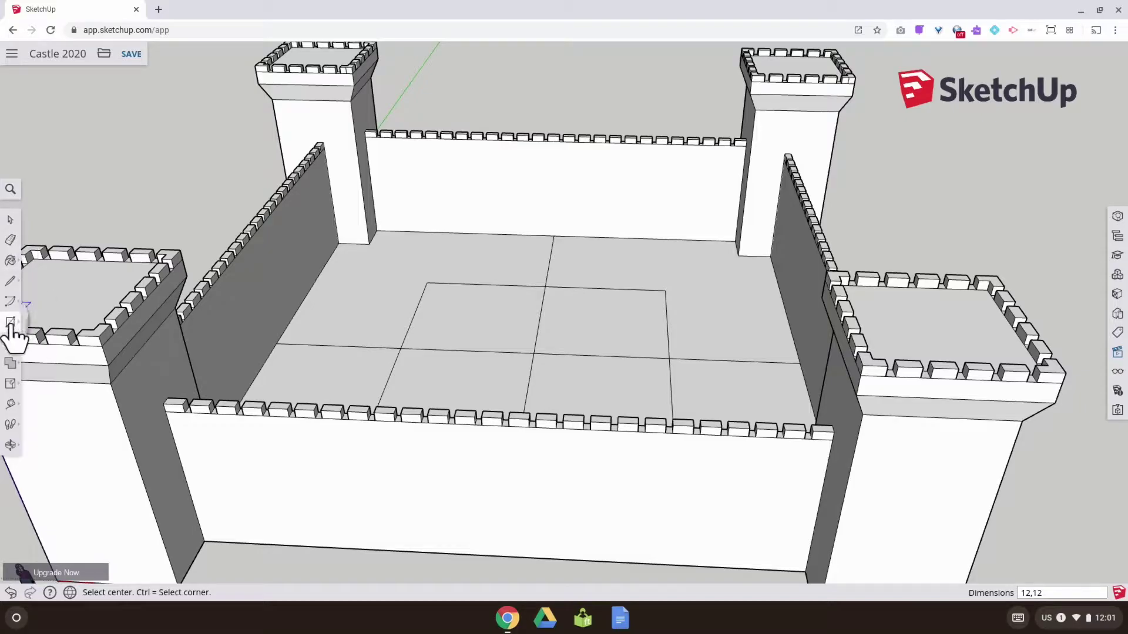
pyautogui.moveTo(10, 324)
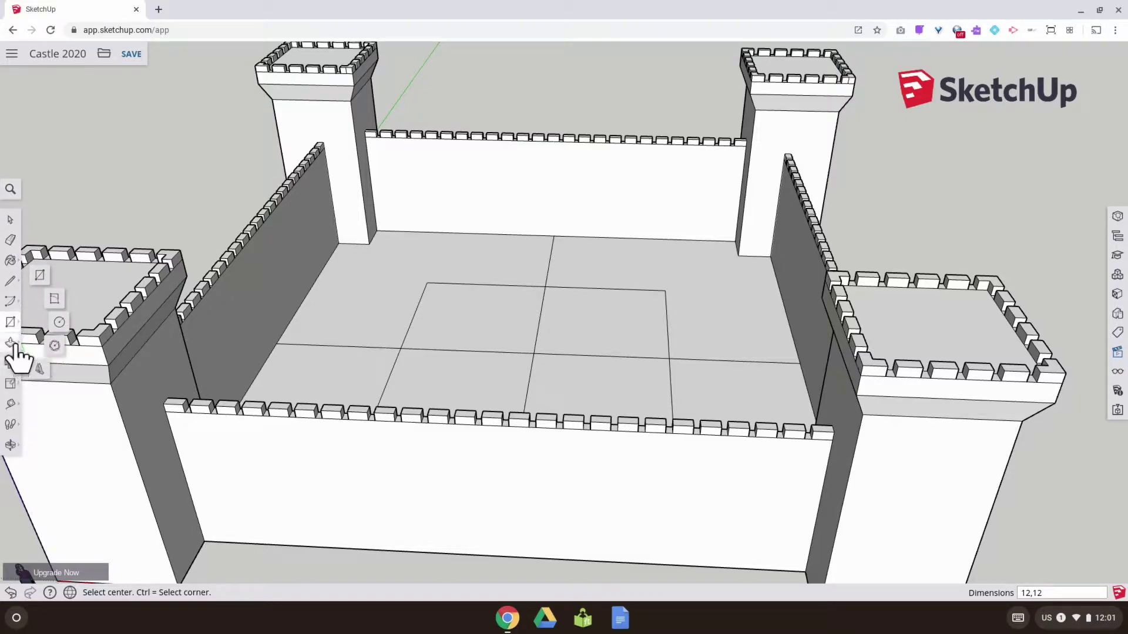
pyautogui.click(11, 344)
pyautogui.click(40, 367)
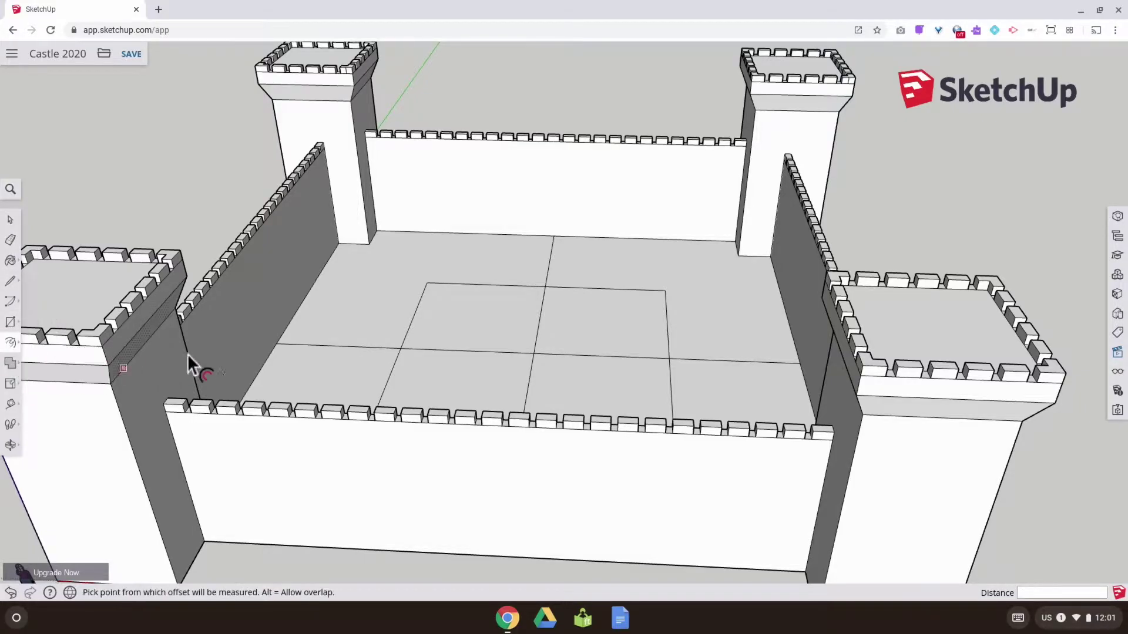
pyautogui.click(429, 315)
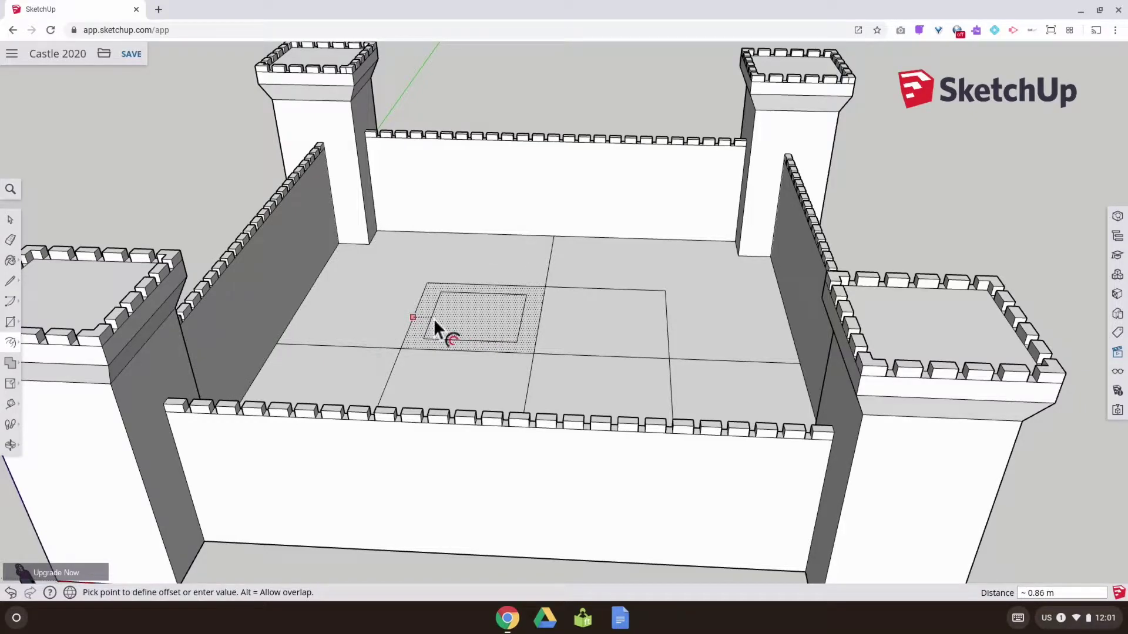
pyautogui.press('Escape')
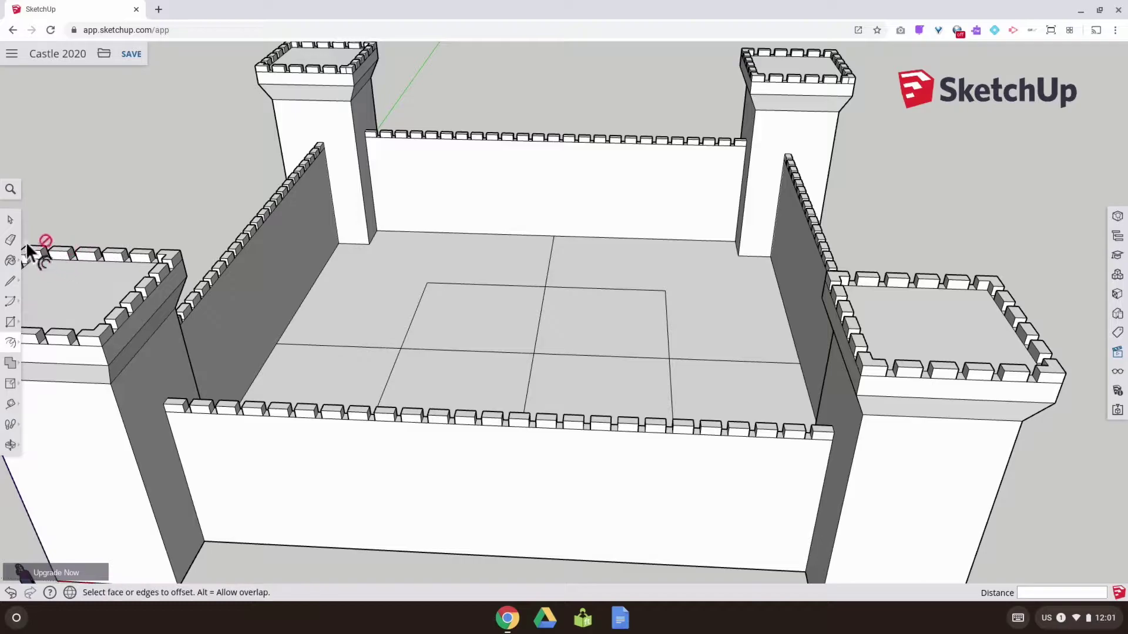
# Erase the crossing centre lines from the courtyard floor, keeping only the square outline.
pyautogui.click(10, 240)
pyautogui.click(322, 343)
pyautogui.click(549, 264)
pyautogui.click(676, 363)
pyautogui.moveTo(675, 365)
pyautogui.mouseDown(button='middle')
pyautogui.moveTo(592, 433)
pyautogui.moveTo(528, 453)
pyautogui.mouseUp(button='middle')
pyautogui.click(496, 447)
pyautogui.moveTo(548, 326)
pyautogui.mouseDown()
pyautogui.moveTo(522, 312)
pyautogui.moveTo(566, 331)
pyautogui.moveTo(568, 295)
pyautogui.moveTo(546, 290)
pyautogui.mouseUp()
pyautogui.moveTo(531, 369); pyautogui.dragTo(537, 350, button='middle')
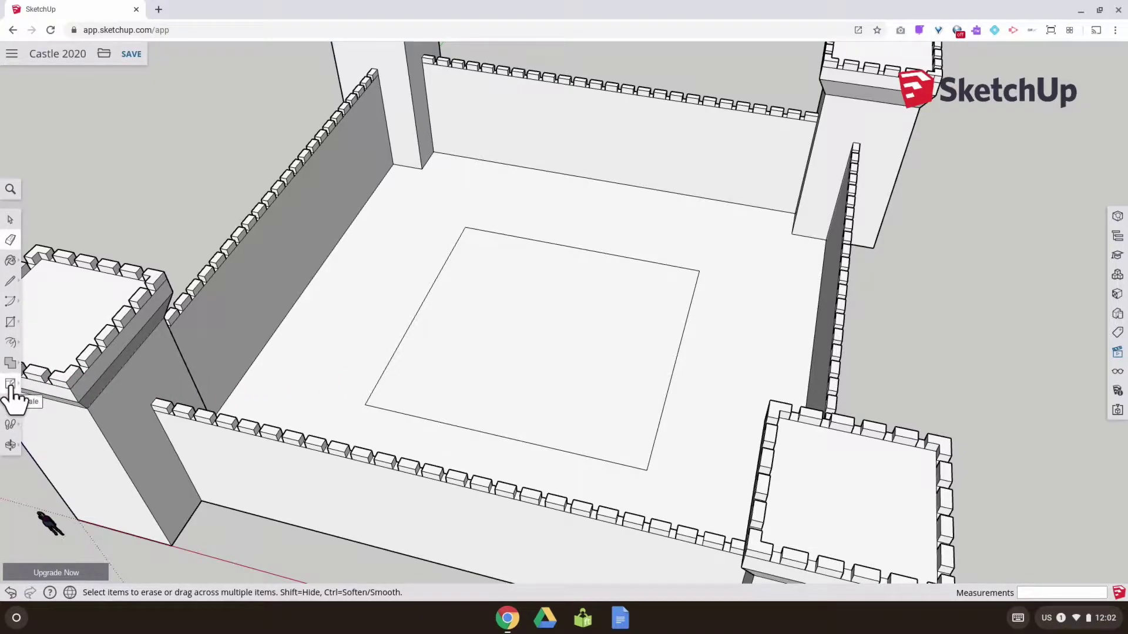
# Offset the courtyard square's outline inward by 0.3 m to form the wall thickness.
pyautogui.click(10, 343)
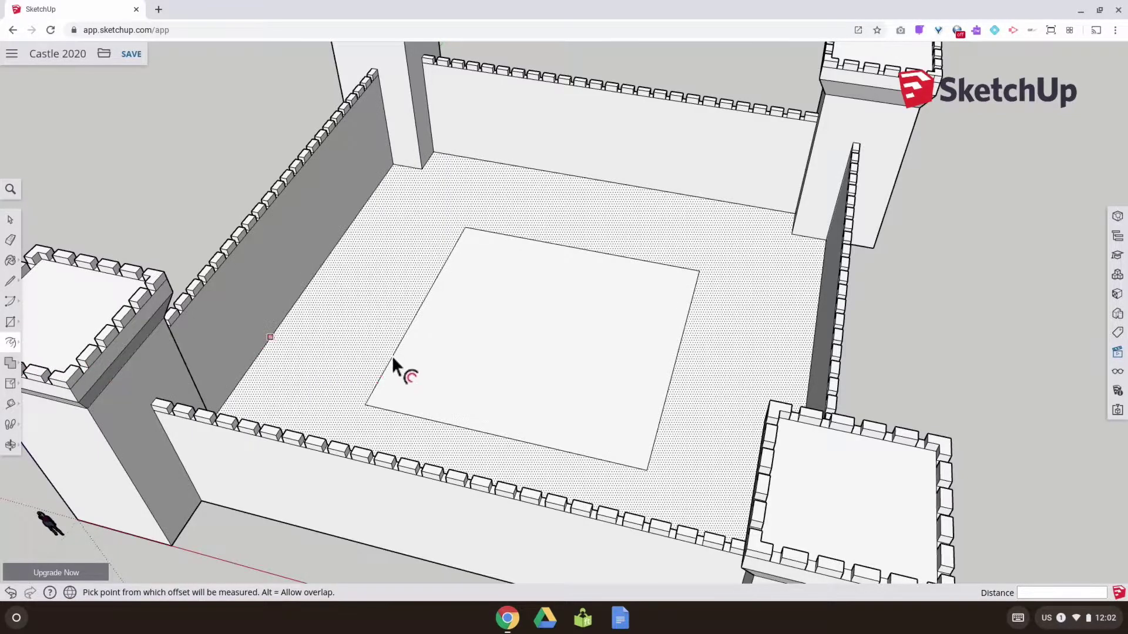
pyautogui.click(410, 355)
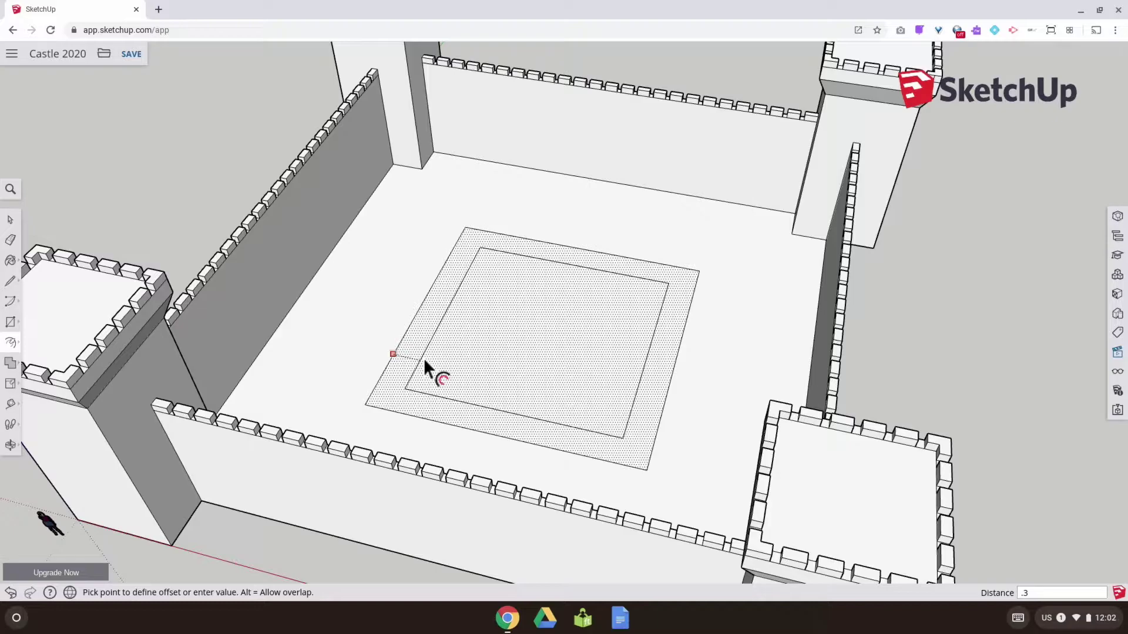
pyautogui.write('.3')
pyautogui.press('Return')
pyautogui.press('Escape')
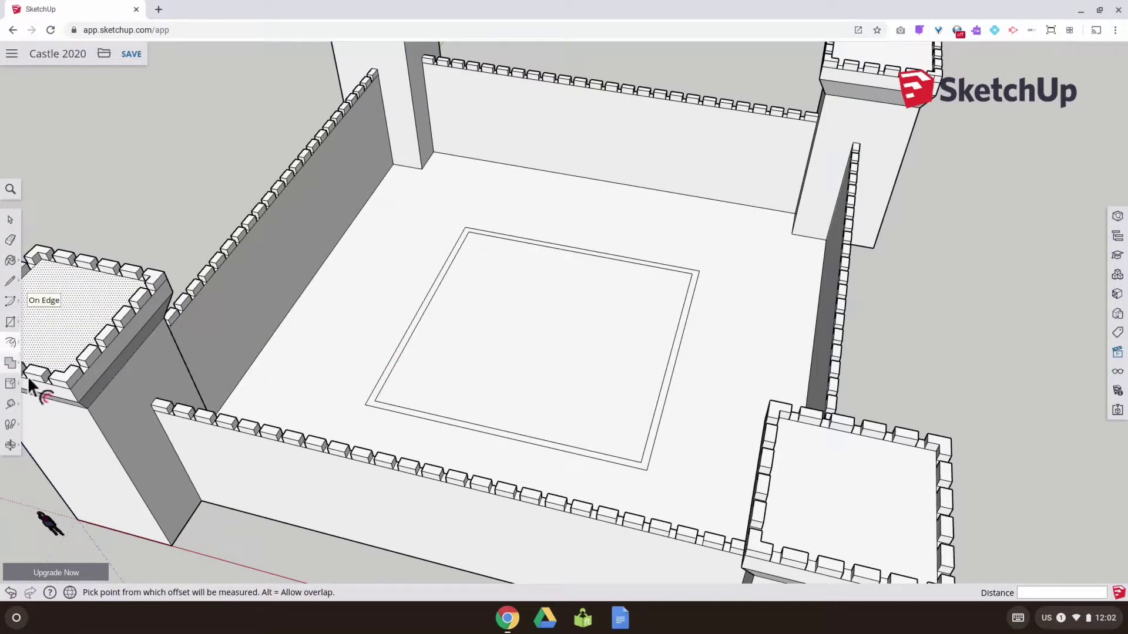
# Push/Pull the narrow ring between the two squares up 12 m to form the keep's walls.
pyautogui.moveTo(224, 465); pyautogui.dragTo(228, 453, button='middle')
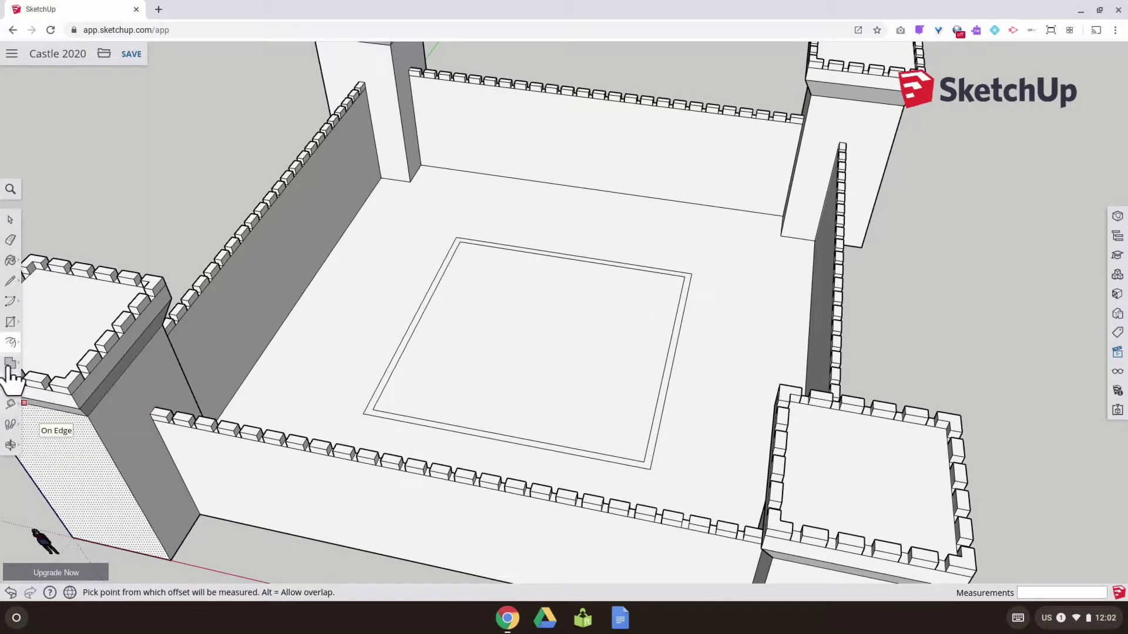
pyautogui.moveTo(16, 353)
pyautogui.click(39, 319)
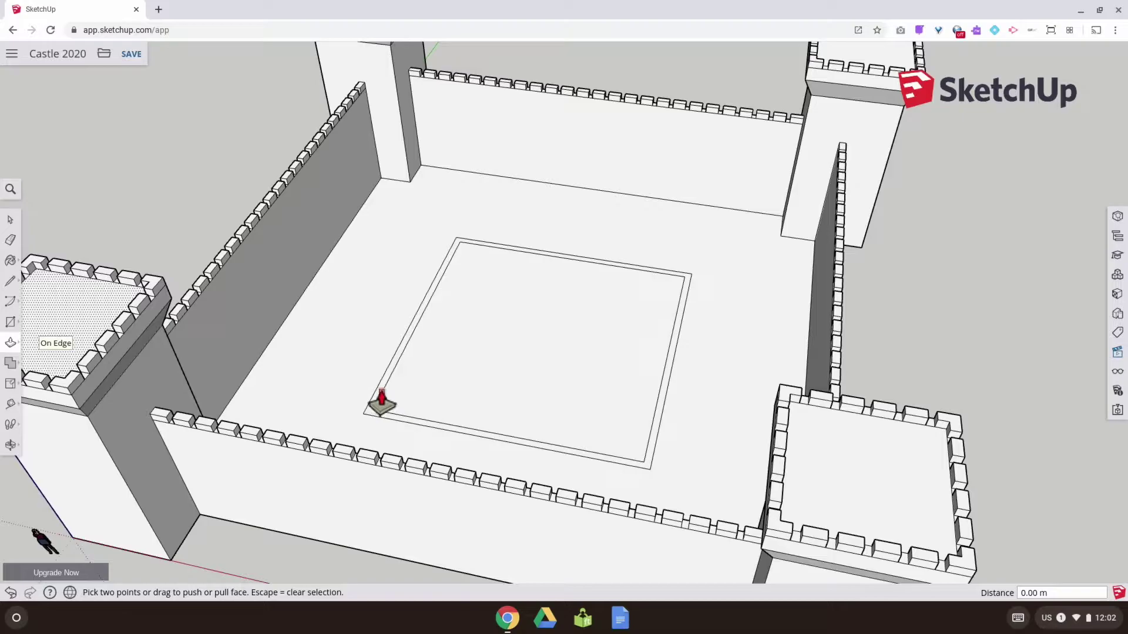
pyautogui.scroll(5, 382, 400)
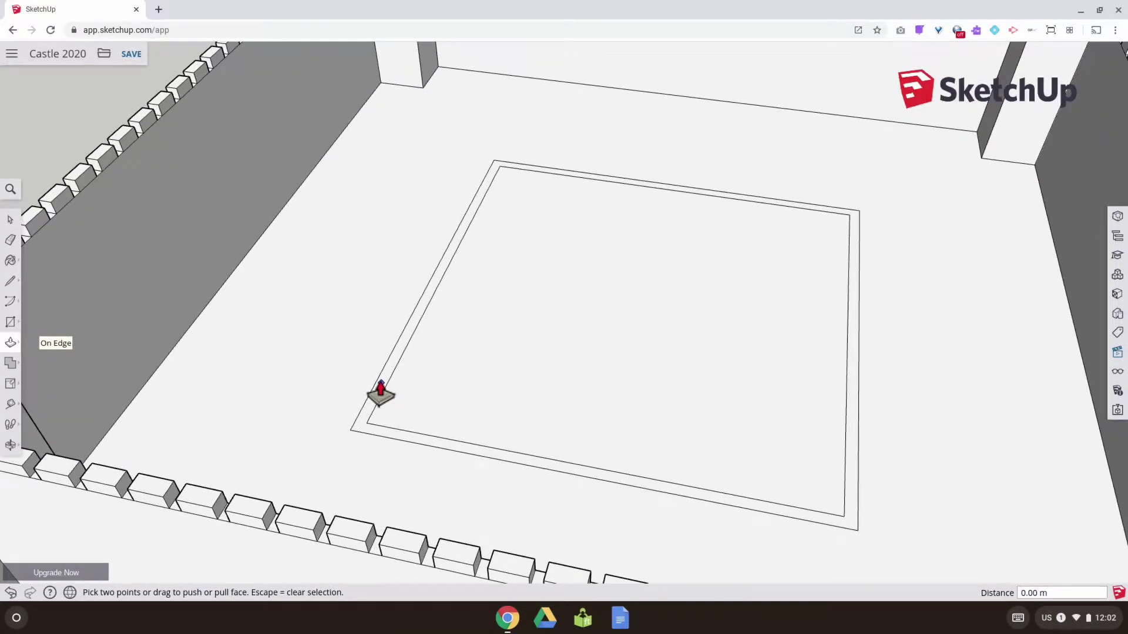
pyautogui.click(382, 392)
pyautogui.scroll(-4, 376, 341)
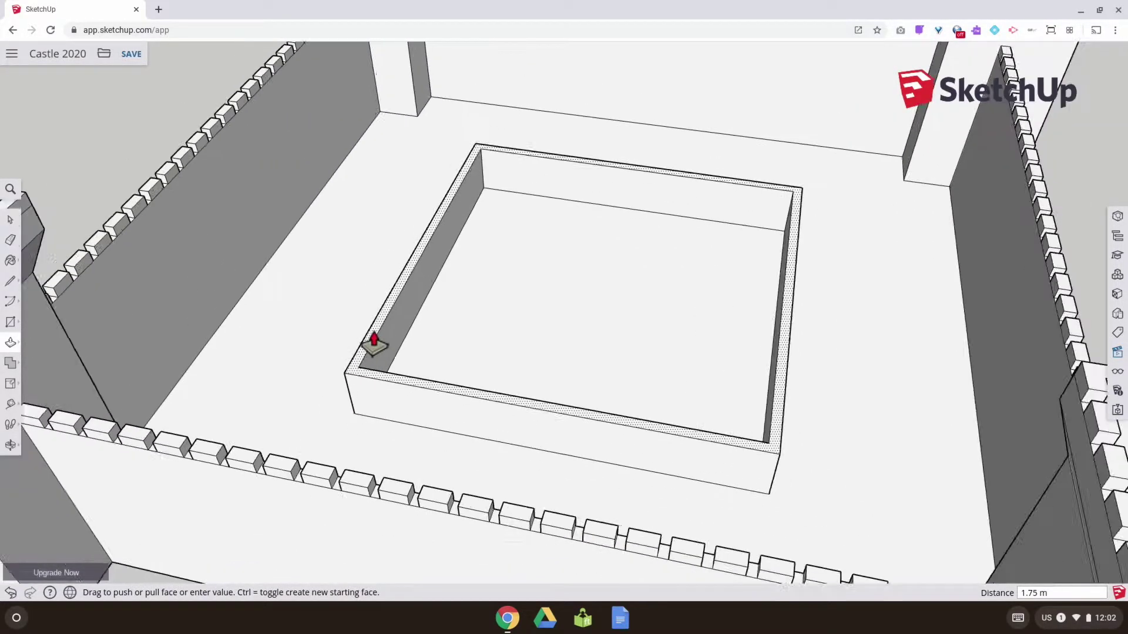
pyautogui.scroll(-5, 373, 343)
pyautogui.press('Escape')
pyautogui.moveTo(306, 376); pyautogui.dragTo(421, 194, button='middle')
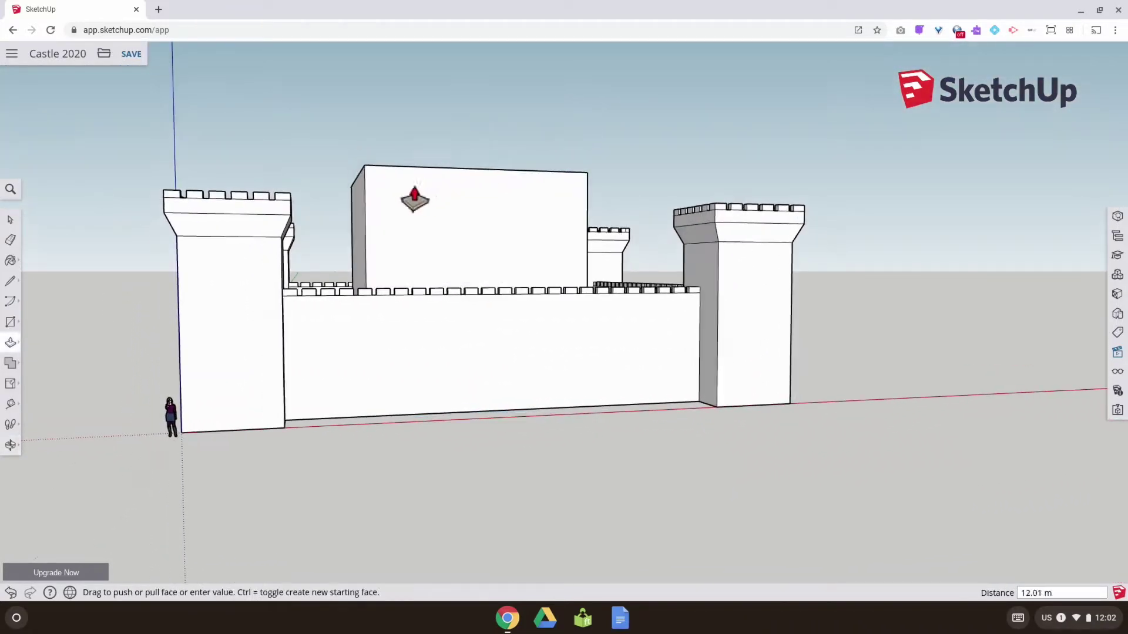
pyautogui.scroll(6, 400, 235)
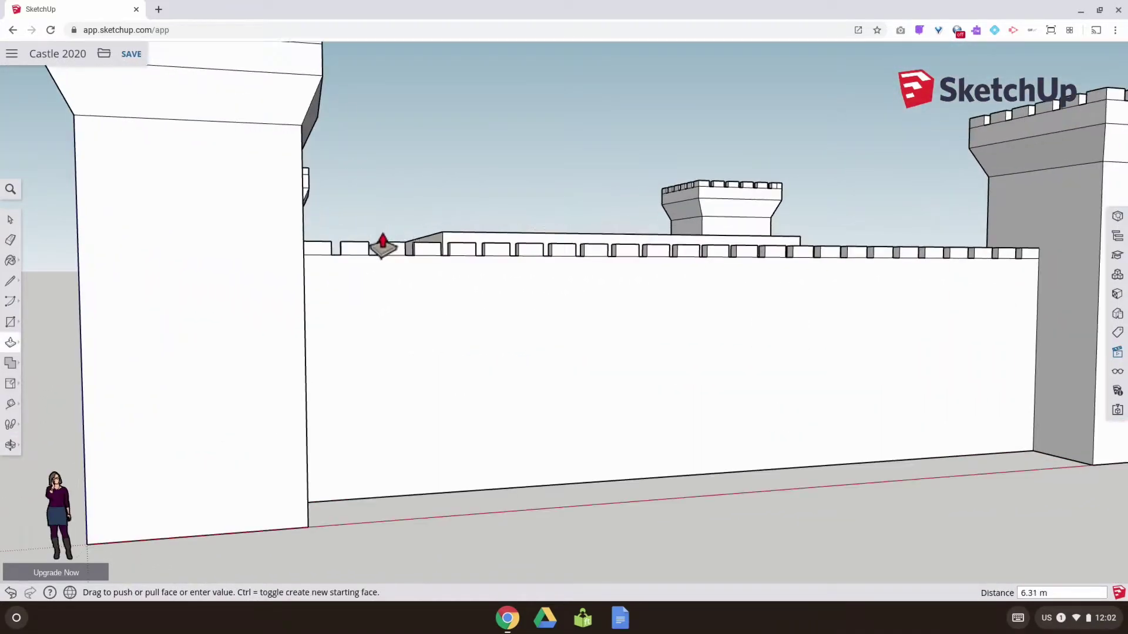
pyautogui.moveTo(453, 185); pyautogui.dragTo(406, 338, button='middle')
pyautogui.scroll(-5, 436, 302)
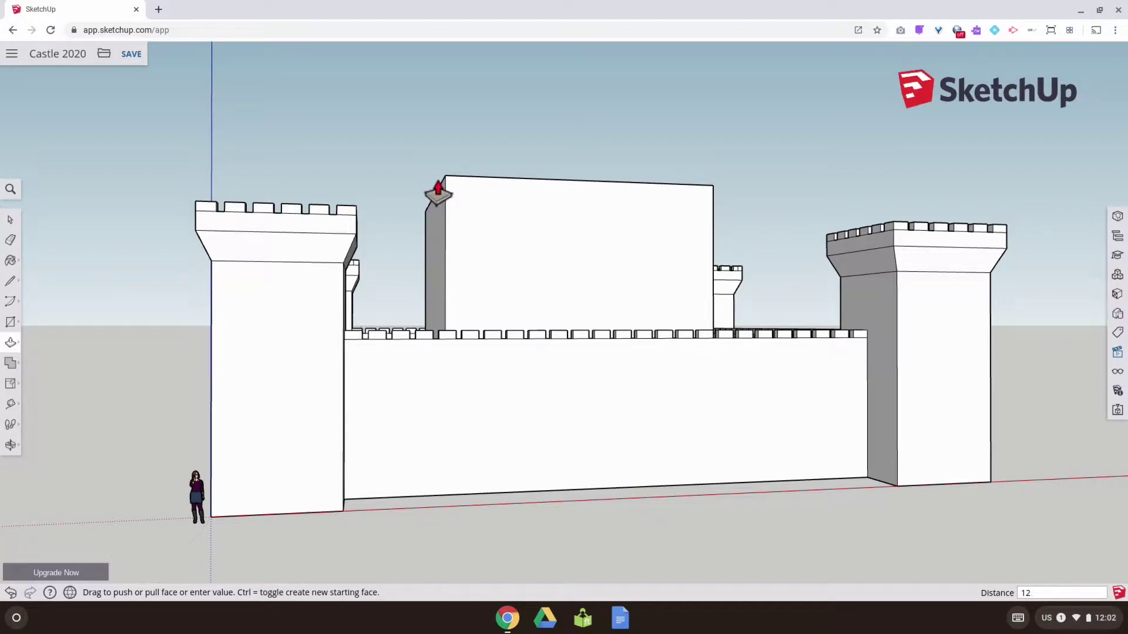
pyautogui.press('Return')
pyautogui.moveTo(503, 239); pyautogui.dragTo(446, 351, button='middle')
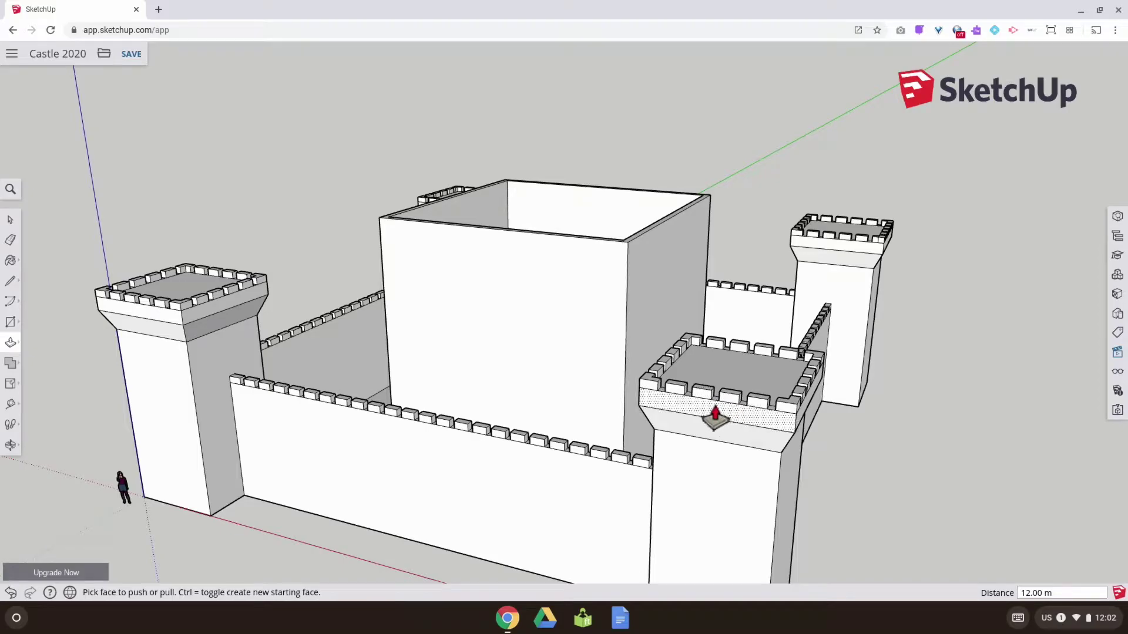
pyautogui.moveTo(676, 393); pyautogui.dragTo(594, 382, button='middle')
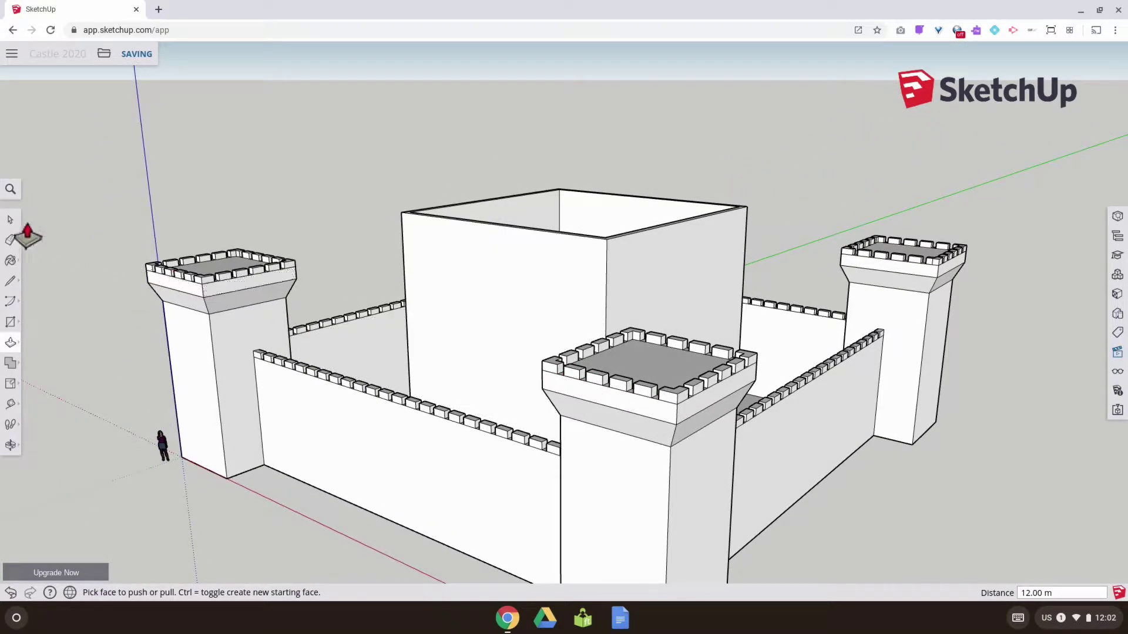
# Try to pull the keep's top rim higher from a new starting face.
pyautogui.click(11, 220)
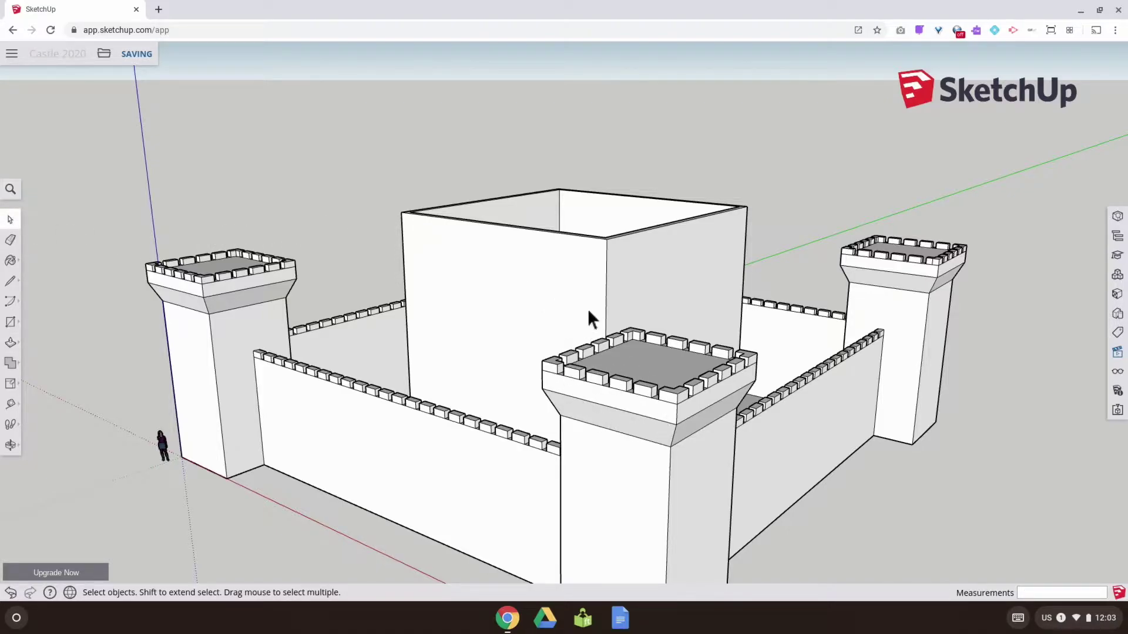
pyautogui.moveTo(604, 235); pyautogui.dragTo(604, 320, button='middle')
pyautogui.scroll(3, 604, 319)
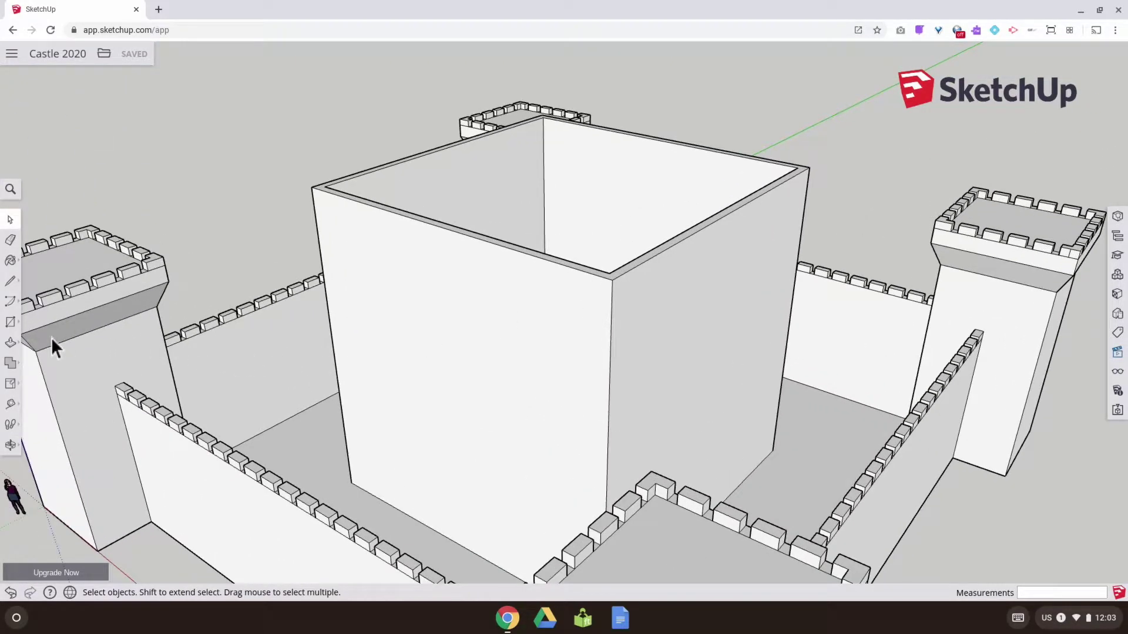
pyautogui.click(10, 342)
pyautogui.moveTo(599, 284); pyautogui.dragTo(608, 217)
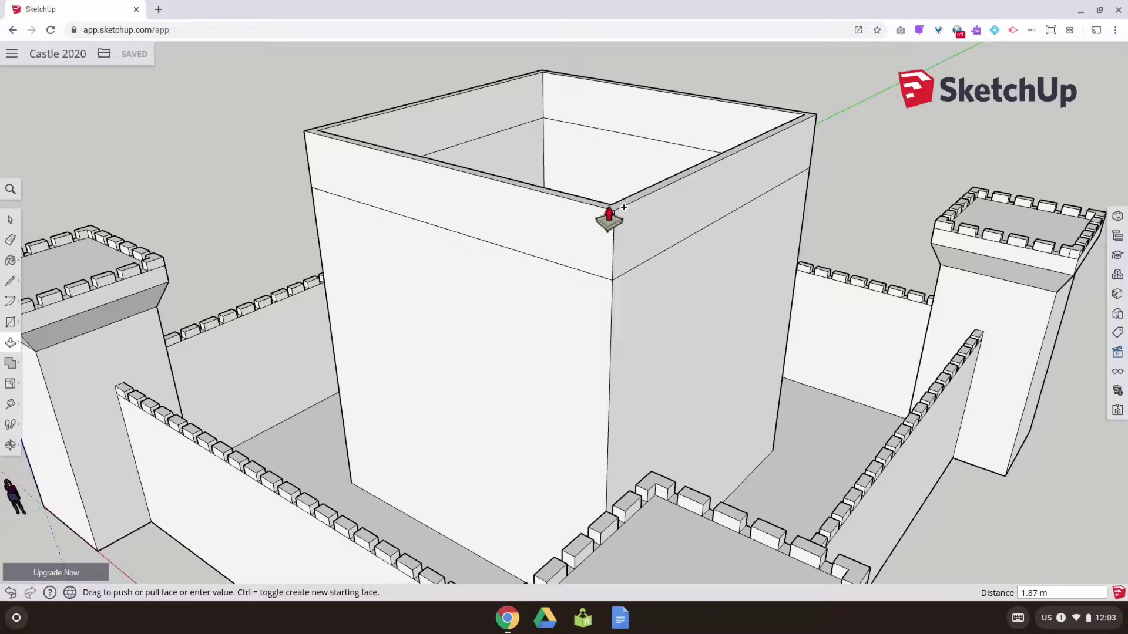
pyautogui.moveTo(609, 215); pyautogui.dragTo(584, 237)
pyautogui.press('Escape')
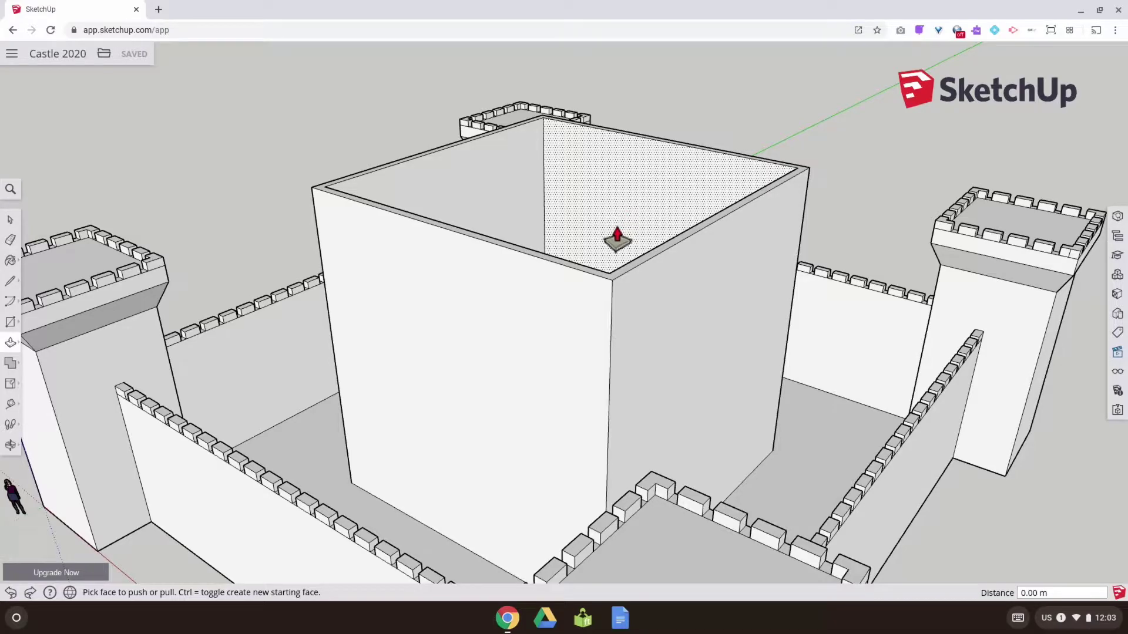
pyautogui.click(10, 219)
pyautogui.moveTo(227, 360); pyautogui.dragTo(429, 325, button='middle')
pyautogui.moveTo(502, 390); pyautogui.dragTo(322, 312, button='middle')
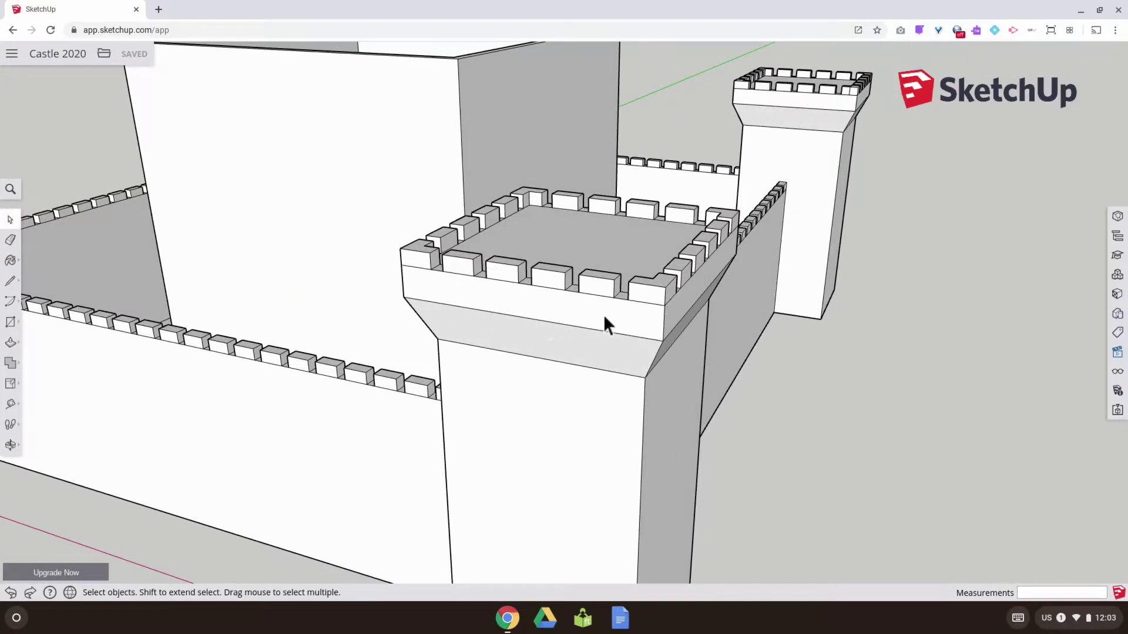
pyautogui.moveTo(597, 320); pyautogui.dragTo(805, 204, button='middle')
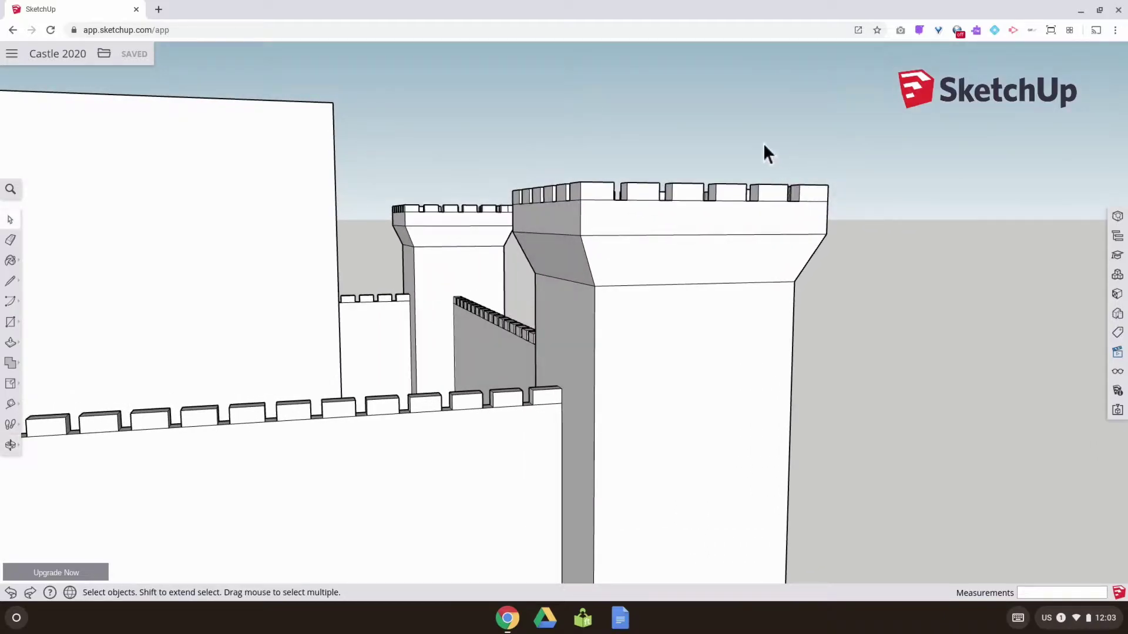
pyautogui.moveTo(906, 297); pyautogui.dragTo(733, 174, button='middle')
pyautogui.moveTo(787, 219); pyautogui.dragTo(897, 331)
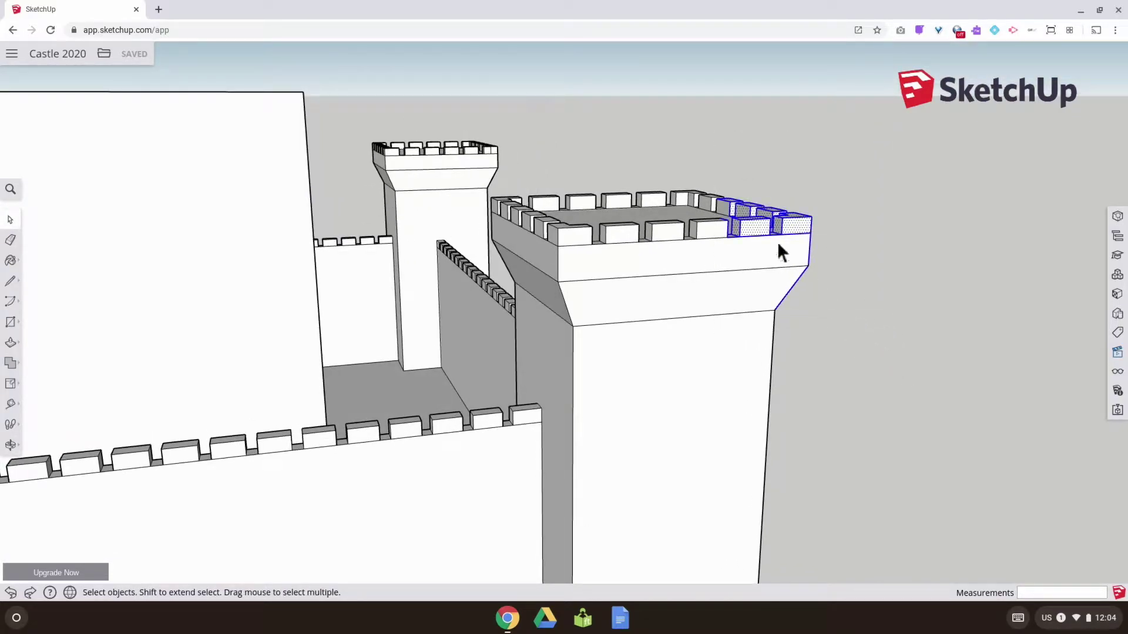
pyautogui.click(894, 282)
pyautogui.moveTo(802, 284); pyautogui.dragTo(748, 344)
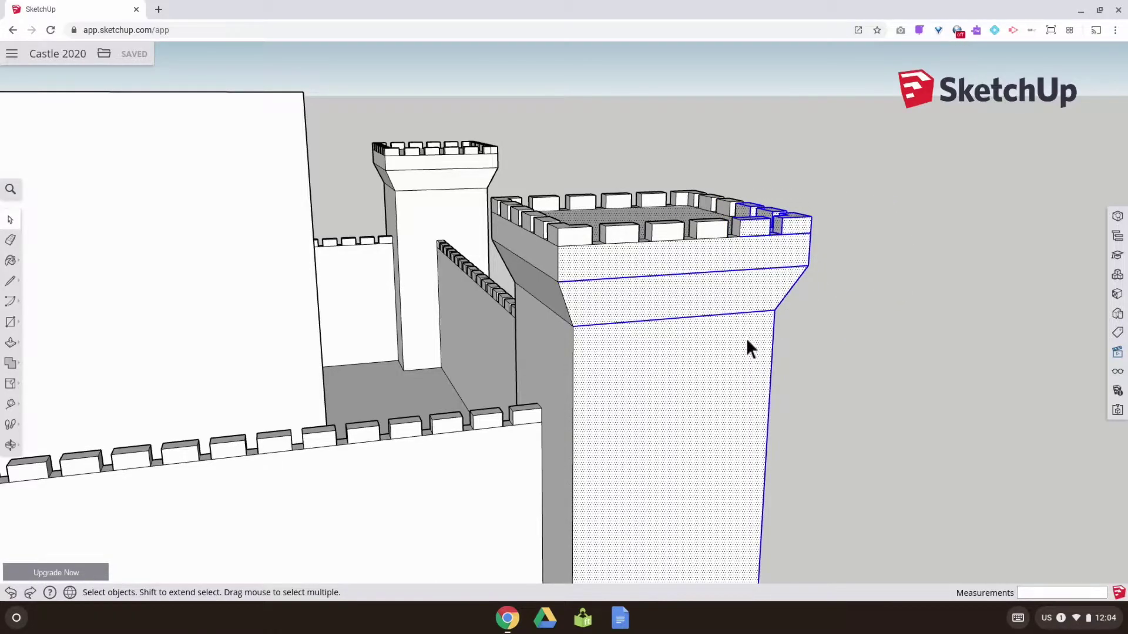
pyautogui.click(833, 318)
pyautogui.moveTo(785, 206); pyautogui.dragTo(757, 282, button='middle')
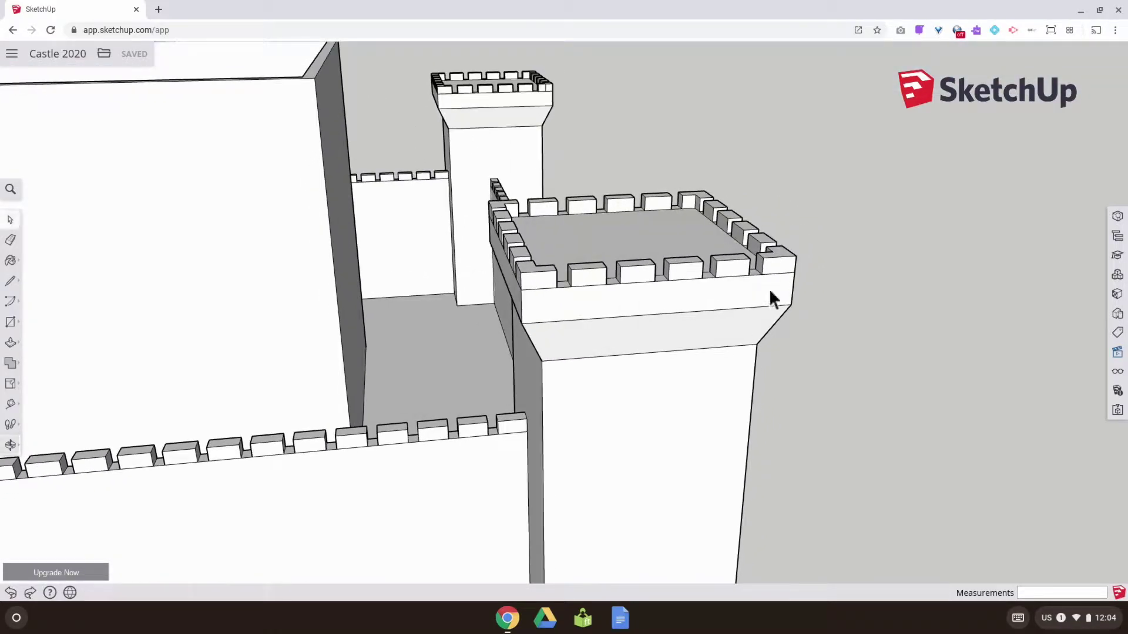
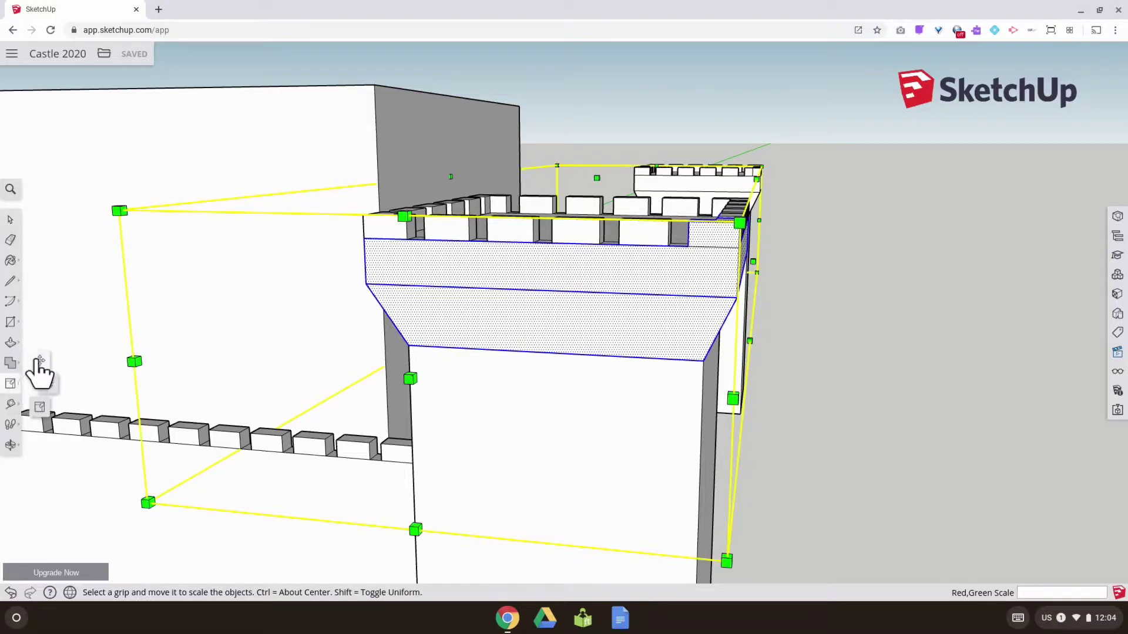
# Copy the selected flared parapet corner from the castle's corner tower onto the matching top corner of the central keep.
pyautogui.click(698, 358)
pyautogui.moveTo(577, 194); pyautogui.dragTo(674, 302, button='middle')
pyautogui.moveTo(466, 216); pyautogui.dragTo(573, 206, button='middle')
pyautogui.click(499, 169)
pyautogui.moveTo(499, 169); pyautogui.dragTo(235, 143, button='middle')
# Delete the stray merlon faces left floating along the copied parapet, keeping the corner merlon.
pyautogui.click(10, 220)
pyautogui.scroll(5, 272, 176)
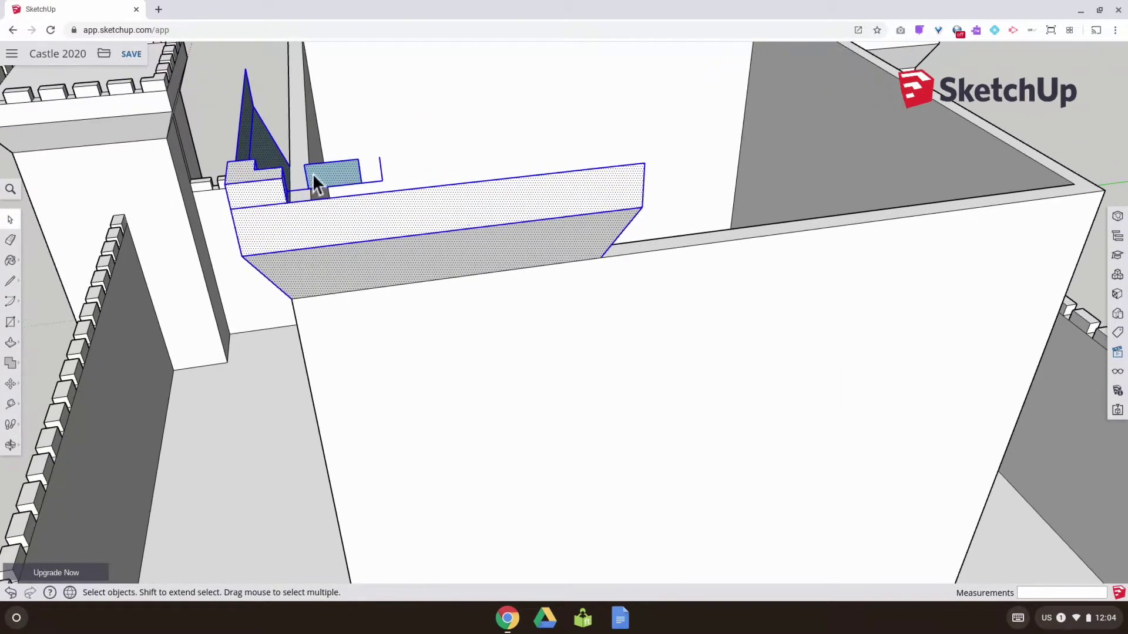
pyautogui.click(316, 173)
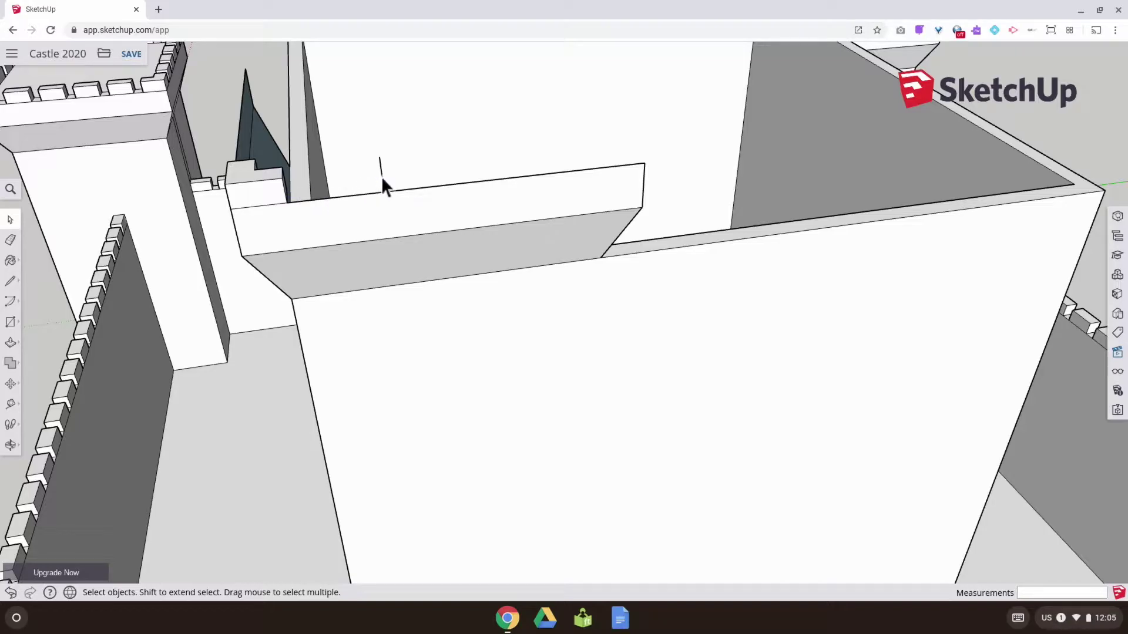
# Copy the parapet corner's vertical and flared faces inward, from the keep's outer top corner to its inner top corner.
pyautogui.moveTo(374, 175); pyautogui.dragTo(122, 216, button='middle')
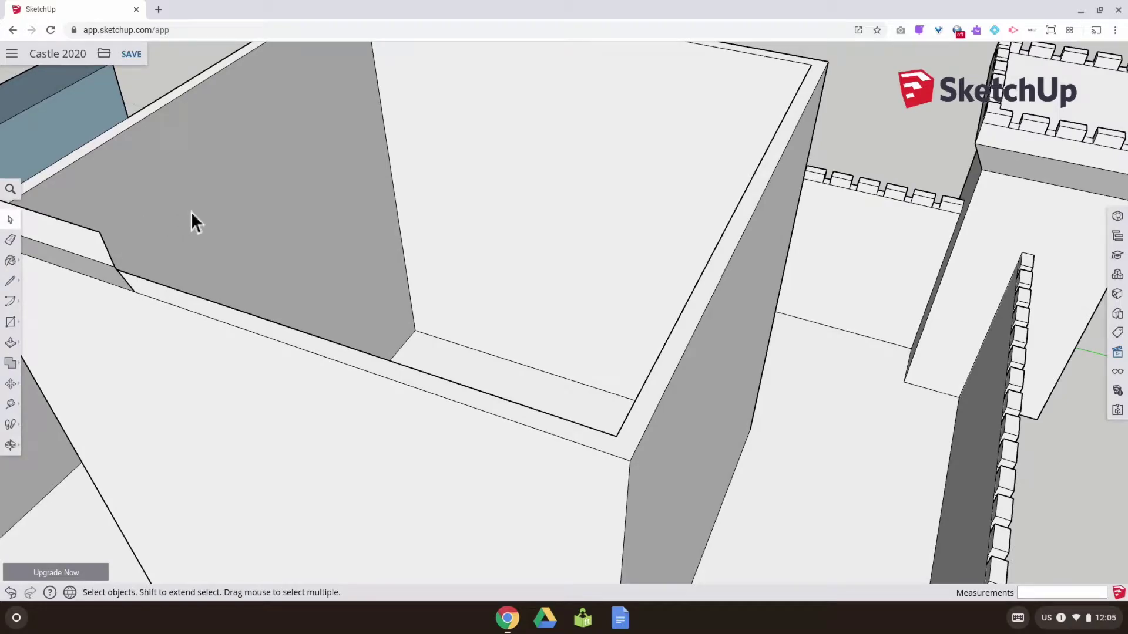
pyautogui.moveTo(205, 214); pyautogui.dragTo(316, 488, button='middle')
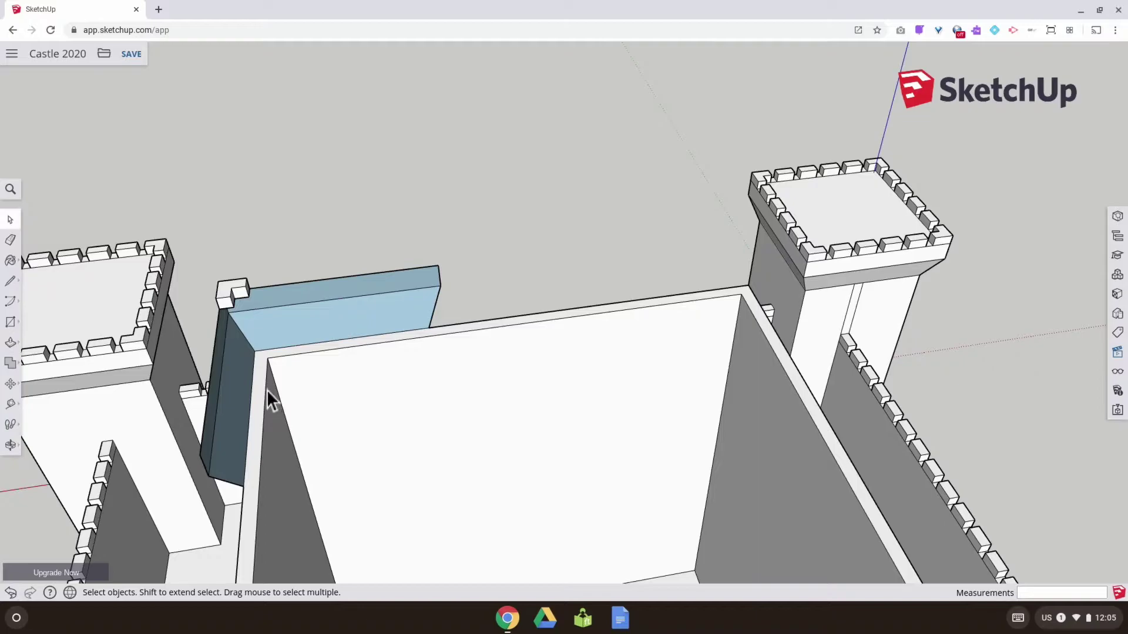
pyautogui.scroll(2, 267, 390)
pyautogui.click(235, 358)
pyautogui.keyDown('shift'); pyautogui.click(278, 315); pyautogui.keyUp('shift')
pyautogui.keyDown('shift'); pyautogui.click(284, 275); pyautogui.keyUp('shift')
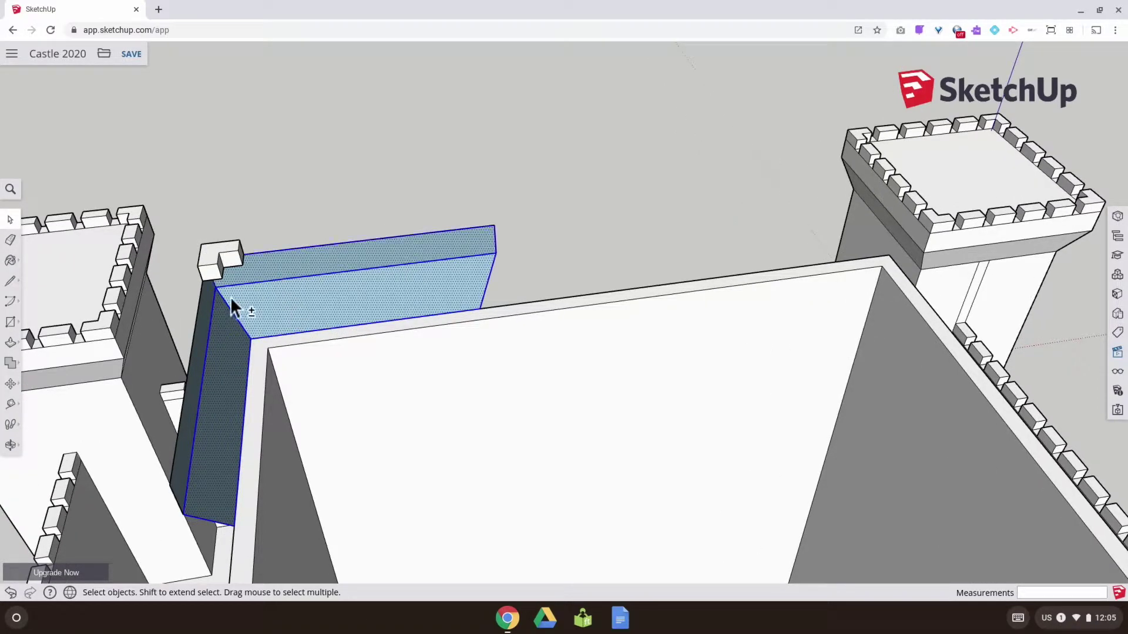
pyautogui.moveTo(196, 329); pyautogui.dragTo(217, 270, button='middle')
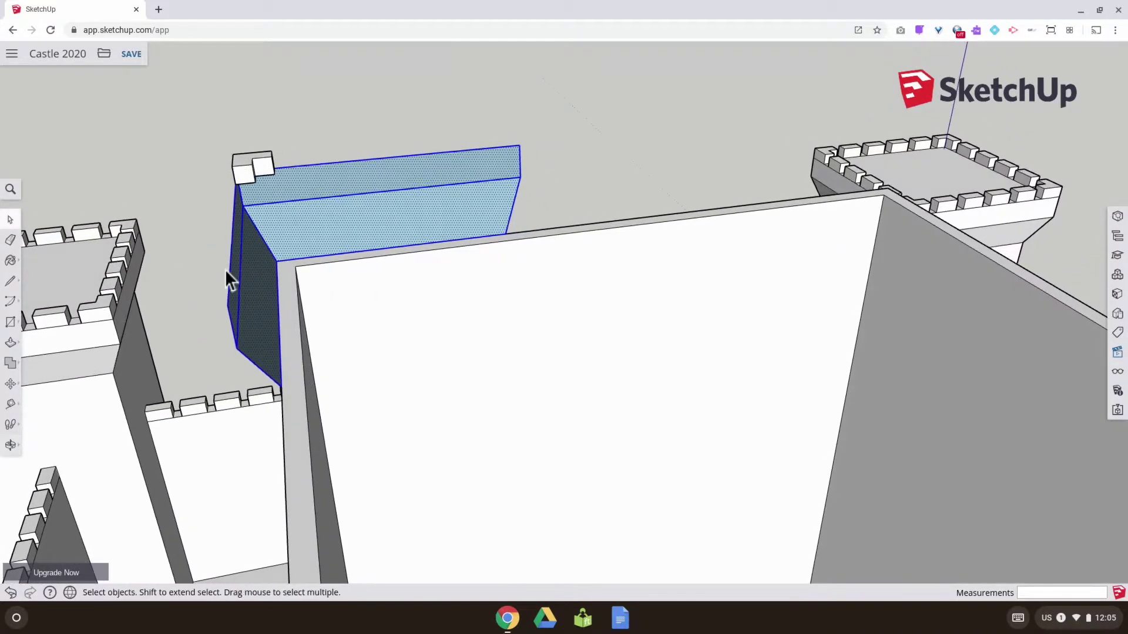
pyautogui.click(11, 384)
pyautogui.click(41, 362)
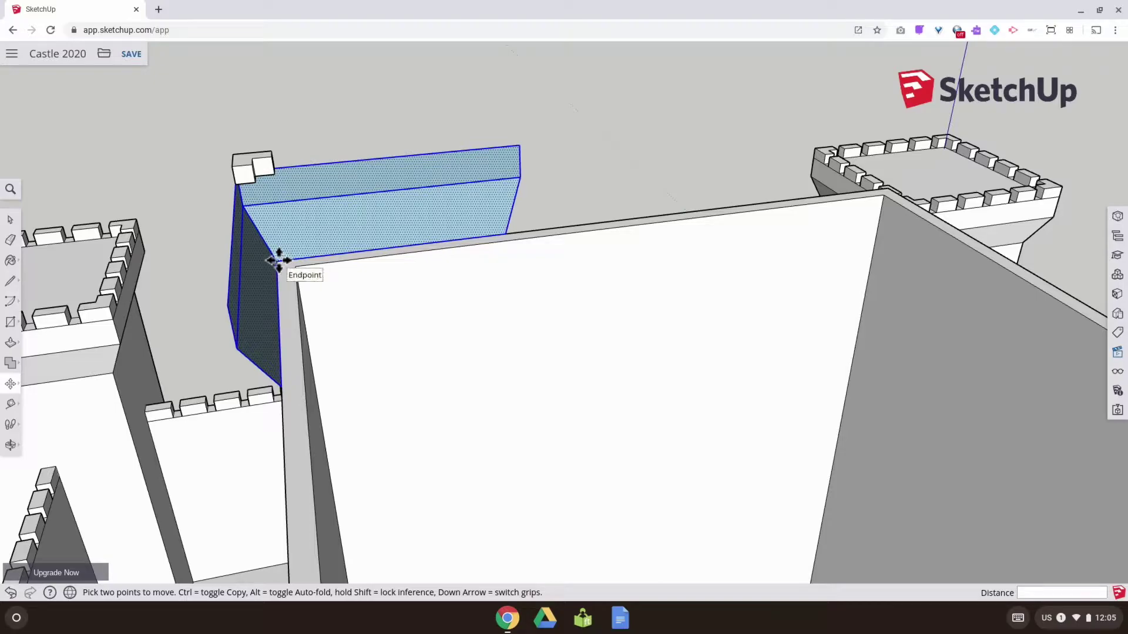
pyautogui.click(279, 260)
pyautogui.press('ctrl')
pyautogui.click(291, 268)
# Draw a 0.3 m line bridging the two panels' tops at the open end, and a line down the inner panel to its fold.
pyautogui.moveTo(247, 322); pyautogui.dragTo(435, 341, button='middle')
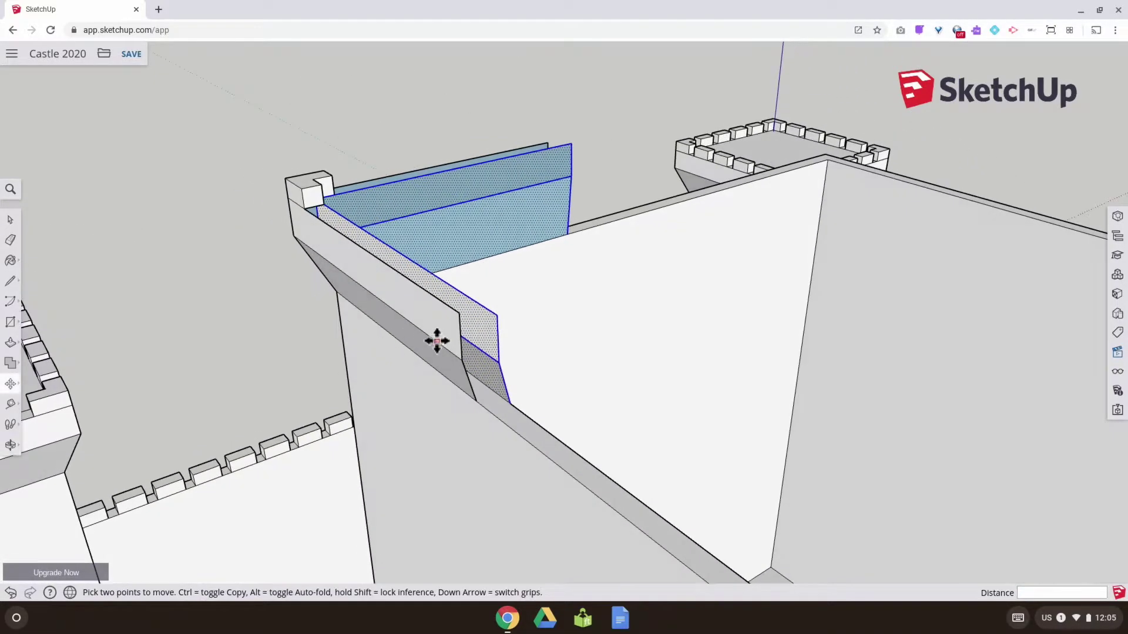
pyautogui.scroll(4, 436, 341)
pyautogui.moveTo(543, 399); pyautogui.dragTo(511, 345, button='middle')
pyautogui.keyDown('shift'); pyautogui.moveTo(418, 312); pyautogui.dragTo(344, 443, button='middle'); pyautogui.keyUp('shift')
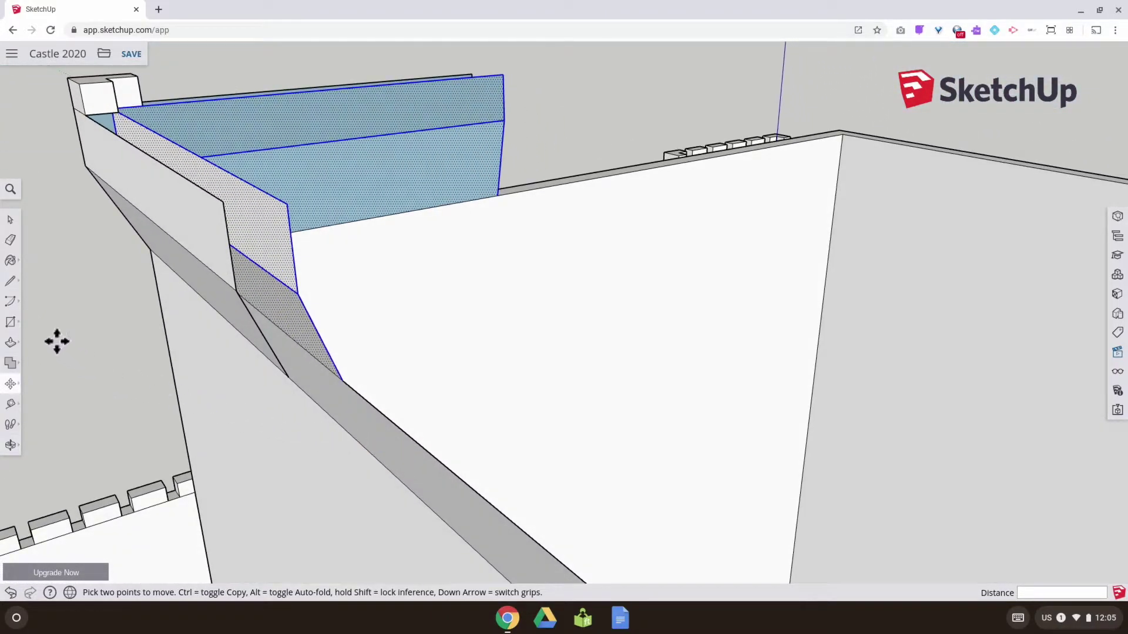
pyautogui.click(11, 282)
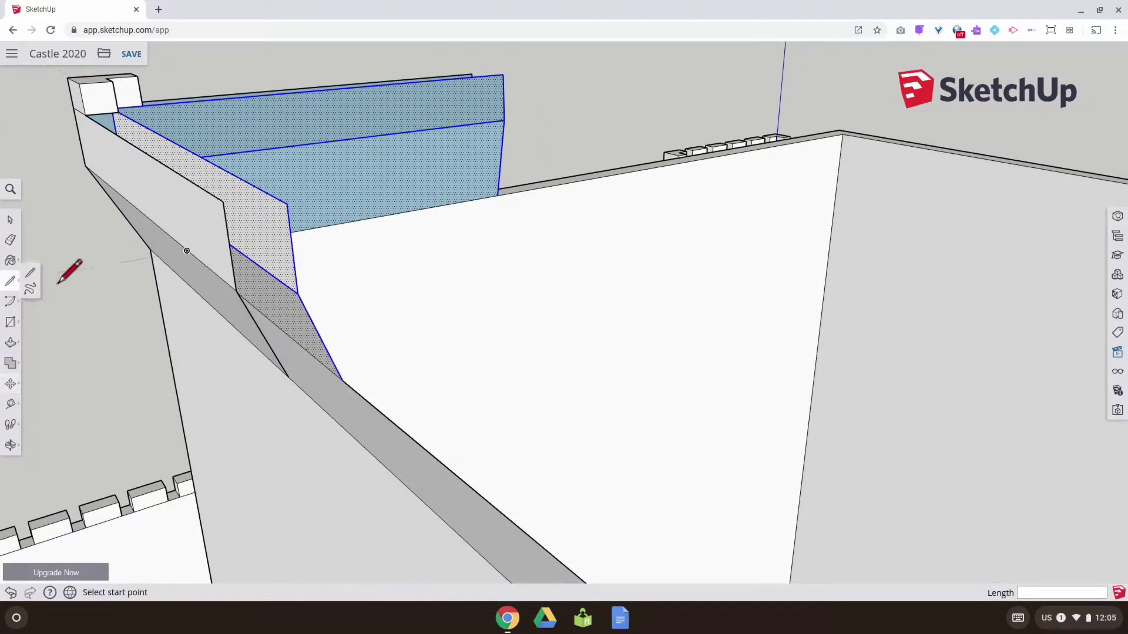
pyautogui.click(224, 202)
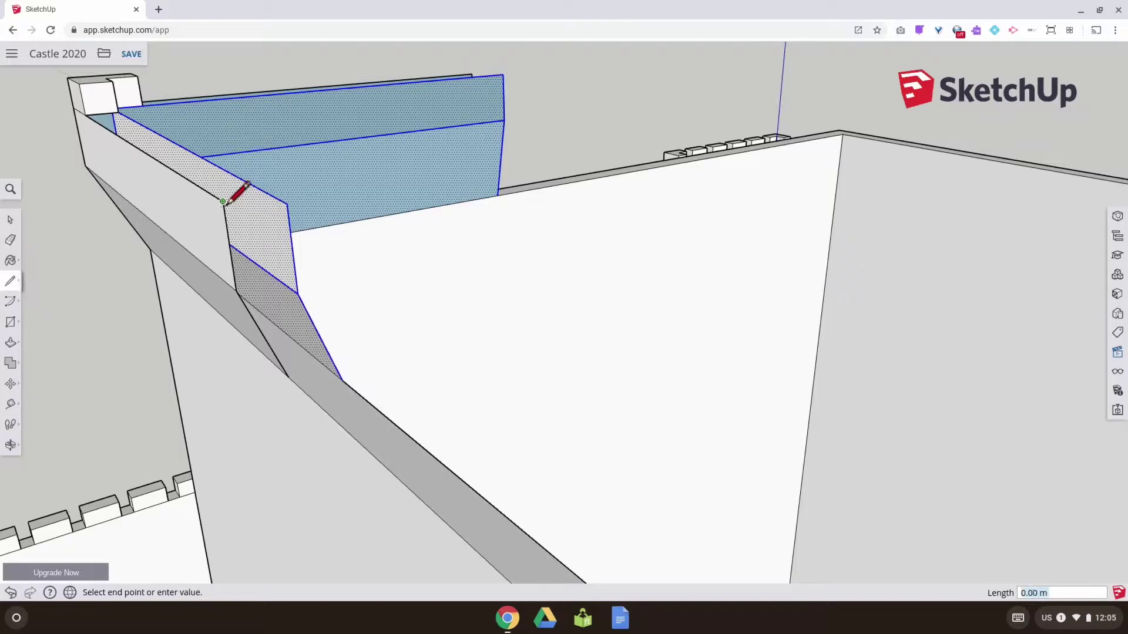
pyautogui.click(269, 194)
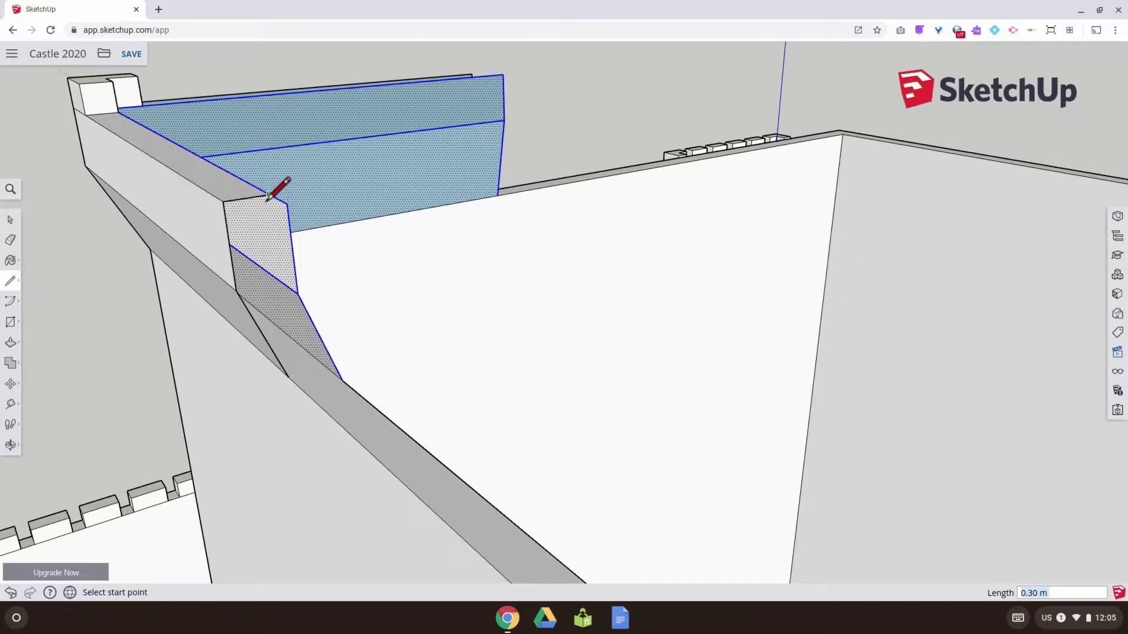
pyautogui.click(280, 282)
# Draw construction lines from the outer panel's fold corner straight down, and 0.4 m across to the keep wall's top outer edge.
pyautogui.moveTo(288, 301)
pyautogui.mouseDown(button='middle')
pyautogui.moveTo(363, 236)
pyautogui.moveTo(365, 259)
pyautogui.moveTo(416, 262)
pyautogui.moveTo(510, 232)
pyautogui.moveTo(487, 180)
pyautogui.moveTo(478, 235)
pyautogui.moveTo(395, 332)
pyautogui.moveTo(370, 277)
pyautogui.moveTo(266, 238)
pyautogui.moveTo(325, 217)
pyautogui.mouseUp(button='middle')
pyautogui.scroll(3, 489, 185)
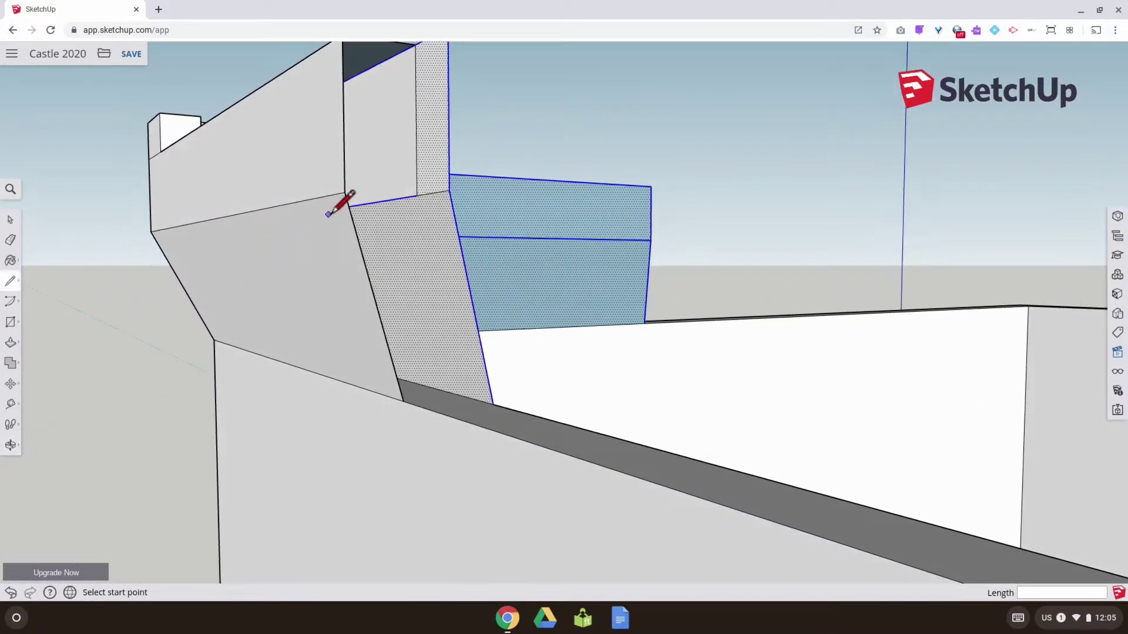
pyautogui.click(344, 192)
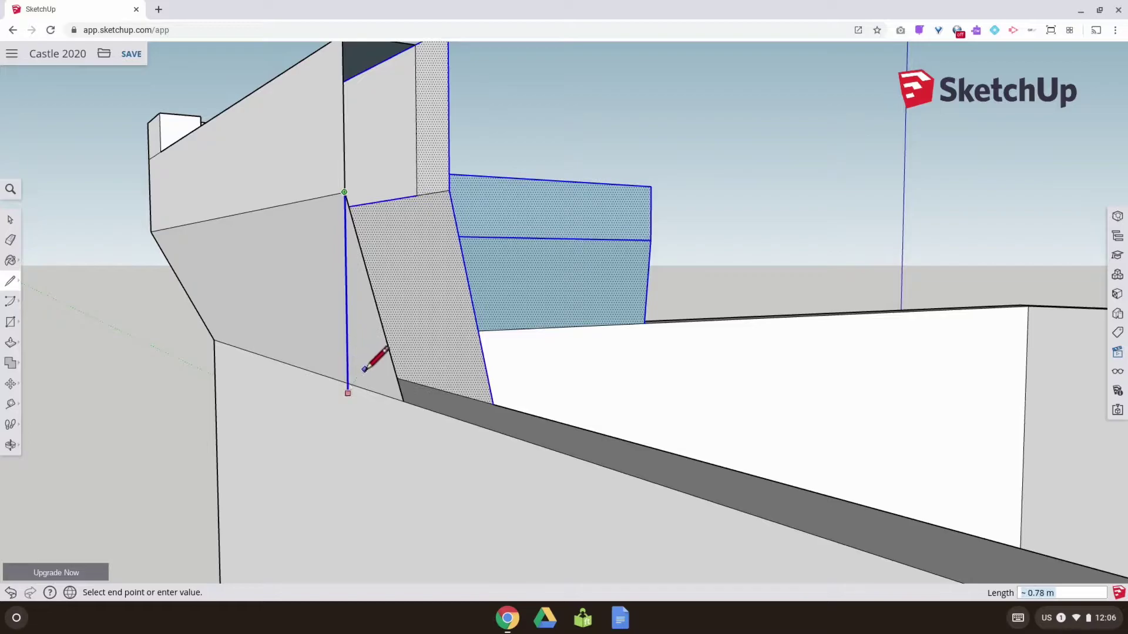
pyautogui.click(403, 401)
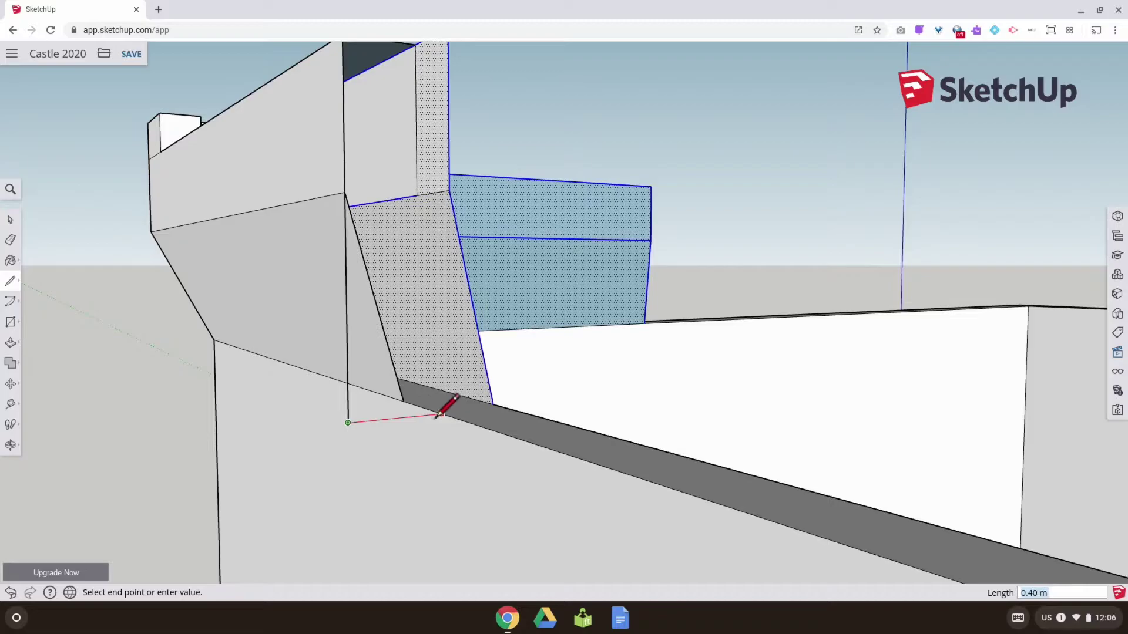
pyautogui.moveTo(438, 416)
pyautogui.mouseDown(button='middle')
pyautogui.moveTo(423, 408)
pyautogui.moveTo(614, 374)
pyautogui.moveTo(668, 330)
pyautogui.mouseUp(button='middle')
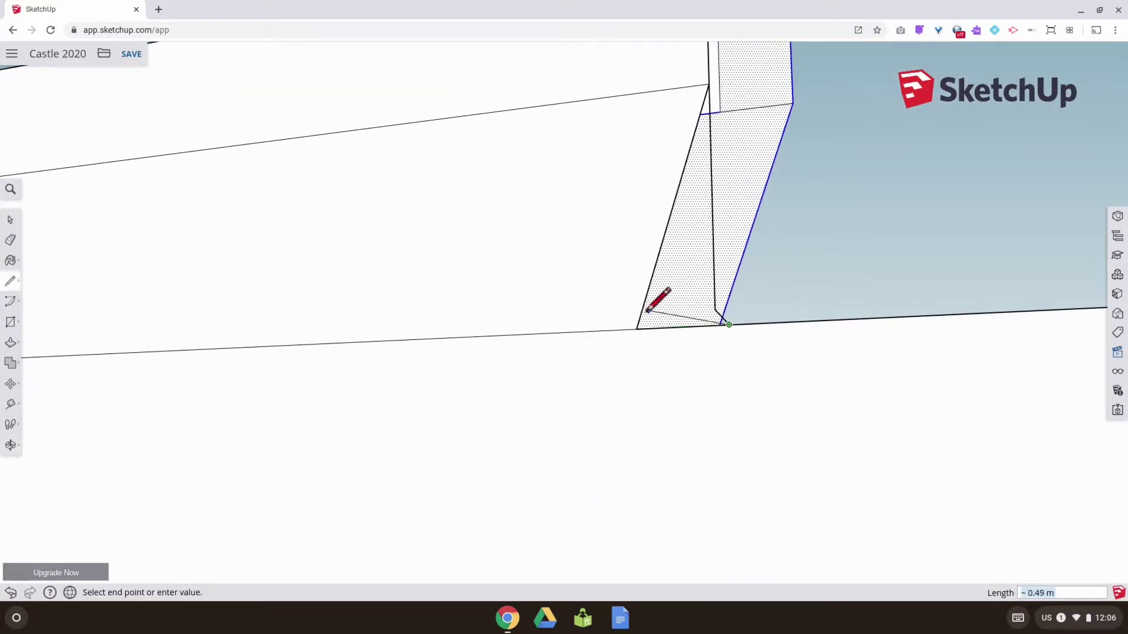
pyautogui.moveTo(738, 317)
pyautogui.mouseDown(button='middle')
pyautogui.moveTo(669, 335)
pyautogui.moveTo(602, 308)
pyautogui.mouseUp(button='middle')
pyautogui.press('Escape')
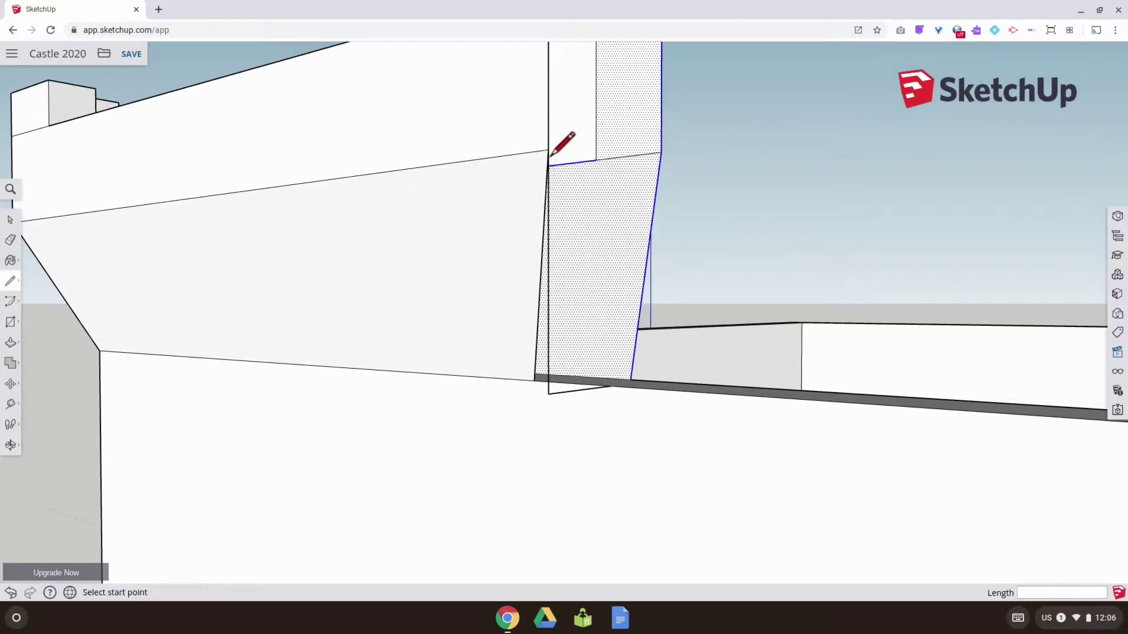
# Draw a new slanted end edge from the outer panel's fold corner to the construction point on the keep wall's top edge.
pyautogui.click(548, 150)
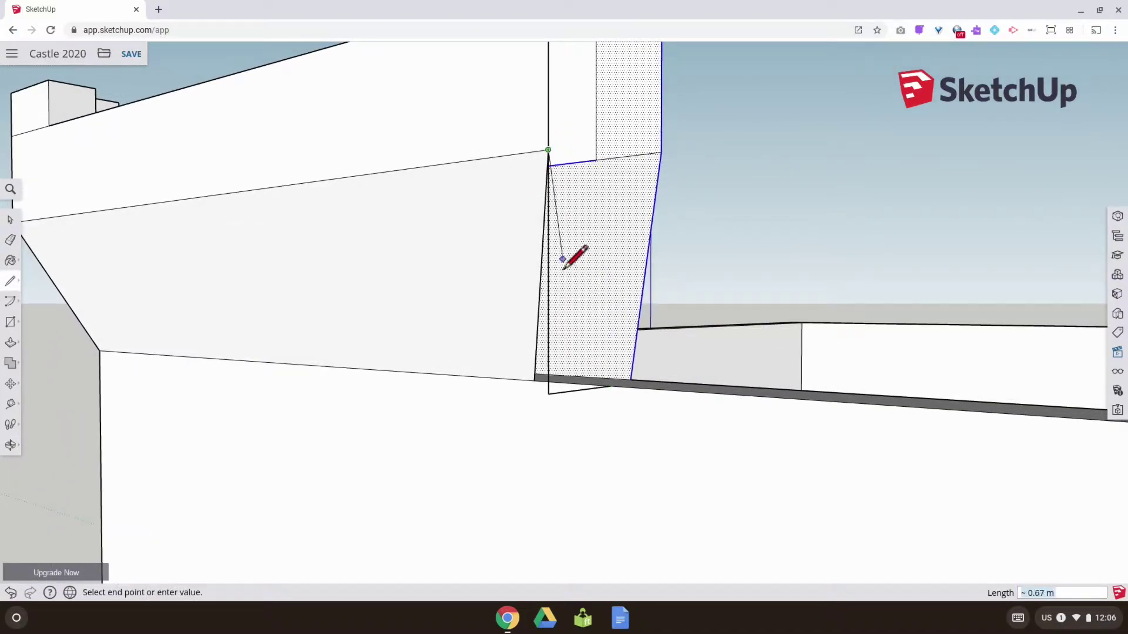
pyautogui.click(609, 386)
pyautogui.moveTo(619, 372)
pyautogui.mouseDown(button='middle')
pyautogui.moveTo(611, 395)
pyautogui.moveTo(798, 389)
pyautogui.mouseUp(button='middle')
pyautogui.moveTo(708, 365); pyautogui.dragTo(768, 381, button='middle')
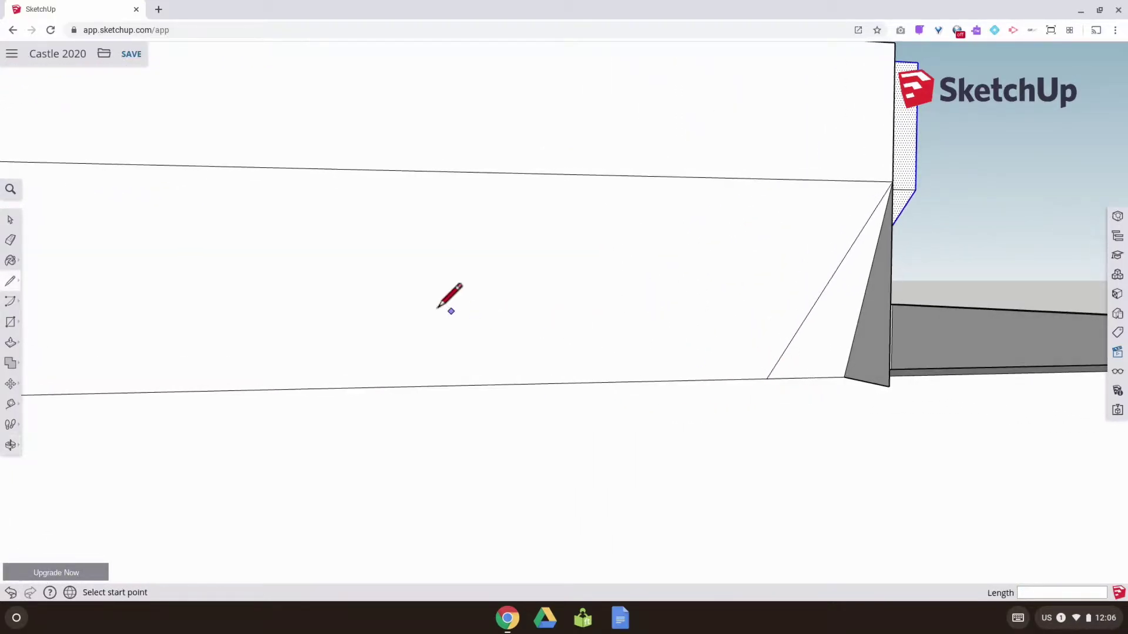
# Erase the flared face's old slanted end edge and the vertical construction line in front of the keep wall.
pyautogui.click(10, 240)
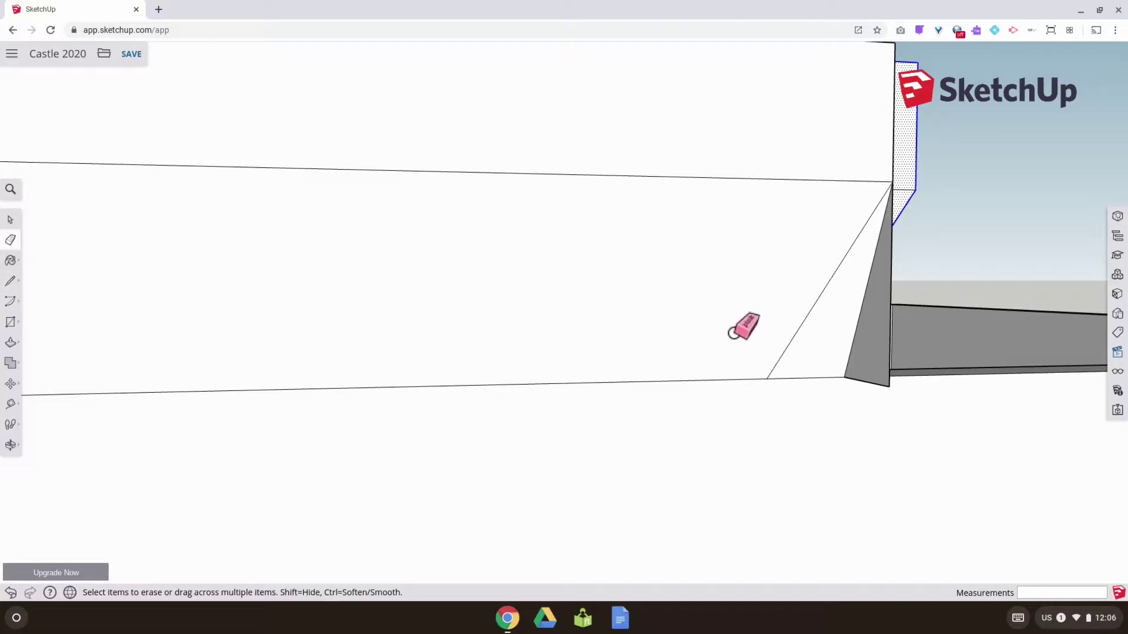
pyautogui.click(800, 328)
pyautogui.moveTo(879, 330)
pyautogui.mouseDown(button='middle')
pyautogui.moveTo(743, 277)
pyautogui.moveTo(464, 351)
pyautogui.moveTo(424, 379)
pyautogui.mouseUp(button='middle')
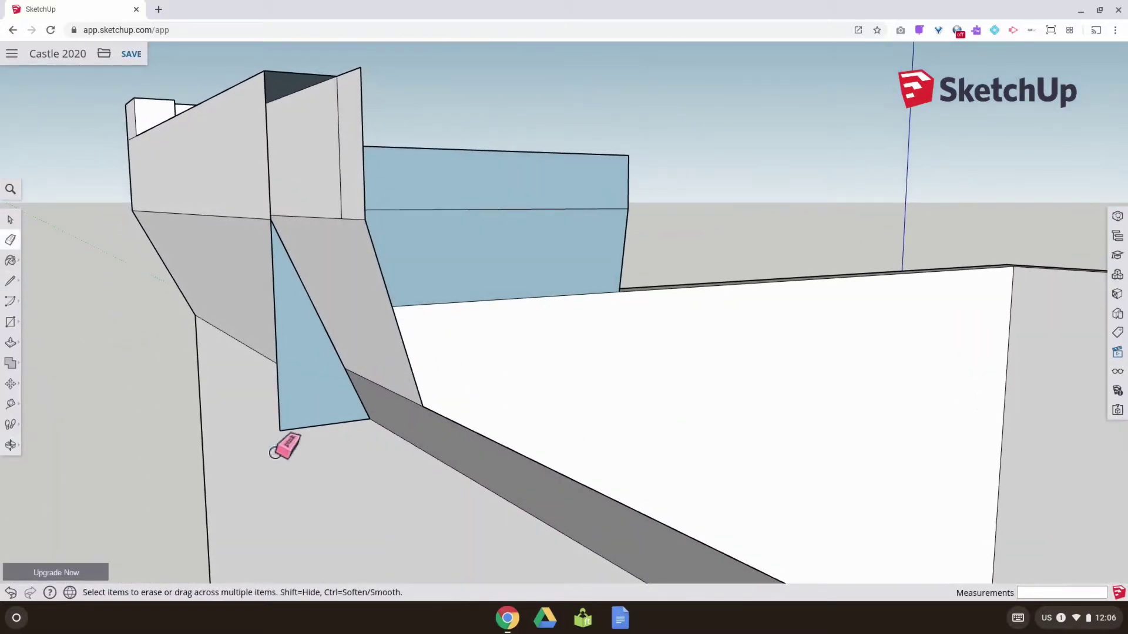
pyautogui.click(281, 411)
pyautogui.moveTo(333, 197)
pyautogui.mouseDown(button='middle')
pyautogui.moveTo(408, 288)
pyautogui.moveTo(499, 329)
pyautogui.moveTo(558, 294)
pyautogui.mouseUp(button='middle')
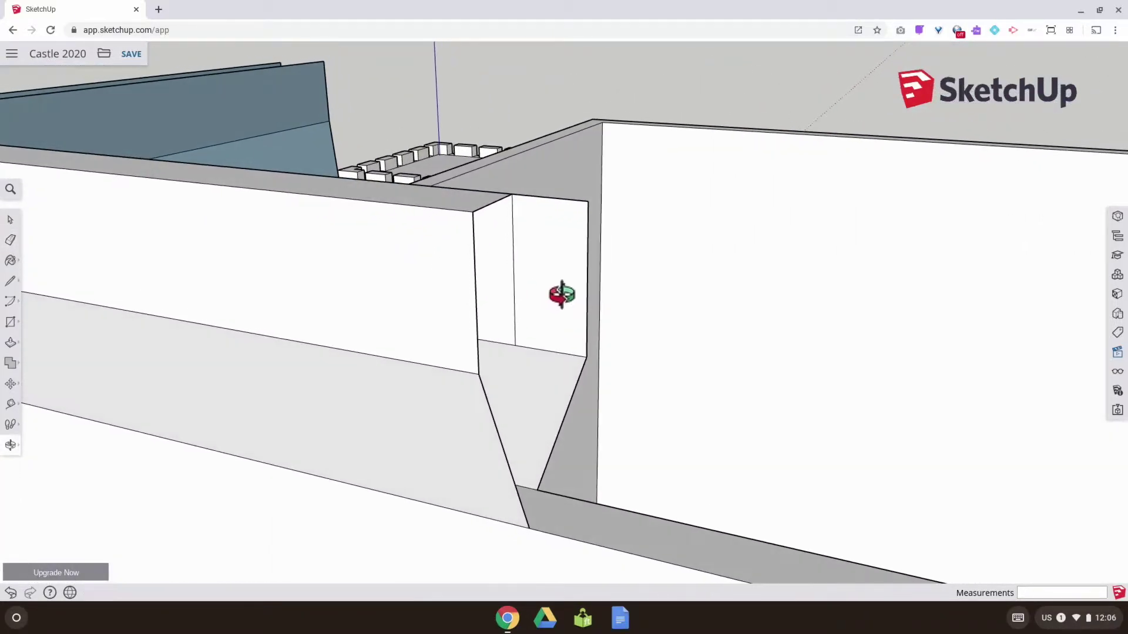
# Close the flare's open end with a 0.3 m line across the wall top and a slanted line up to the inner fold.
pyautogui.click(9, 282)
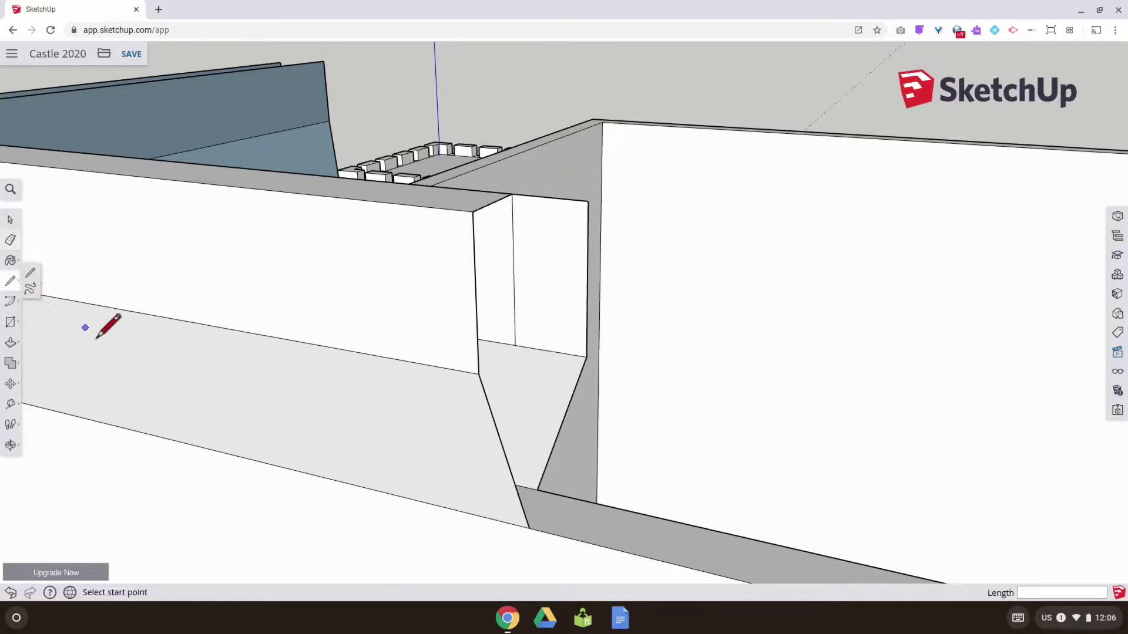
pyautogui.click(529, 528)
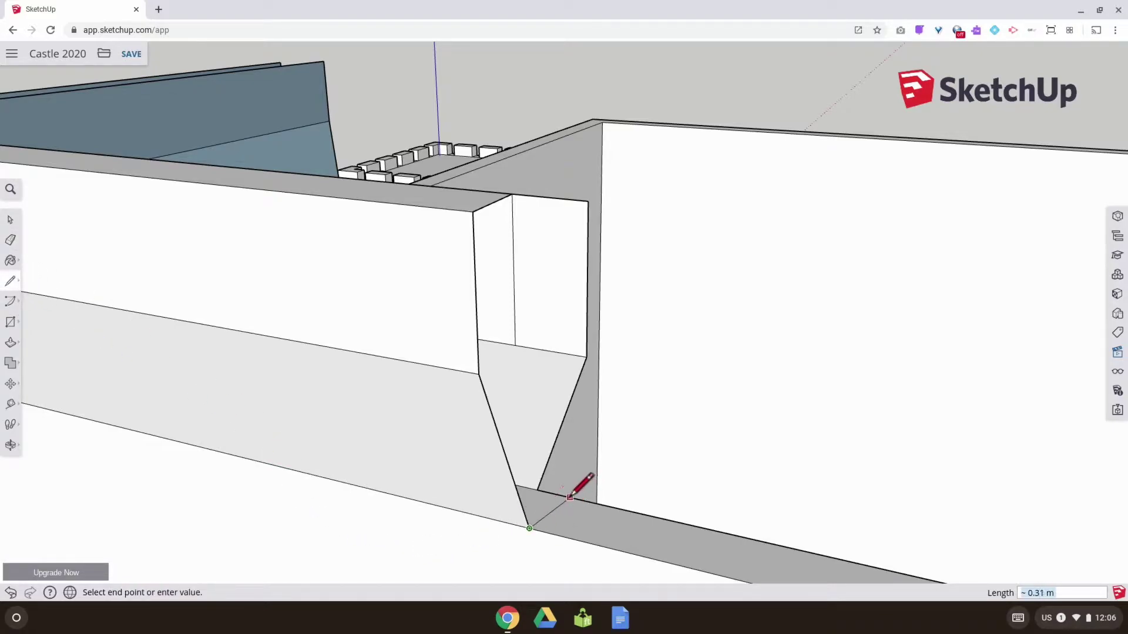
pyautogui.click(557, 494)
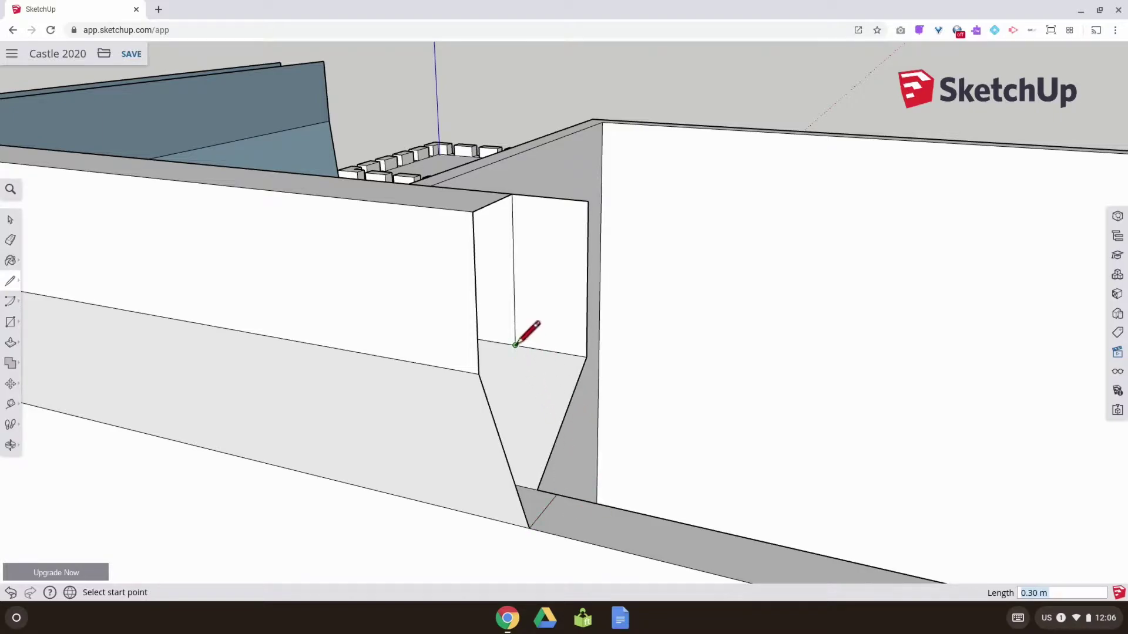
pyautogui.click(557, 494)
pyautogui.moveTo(587, 465); pyautogui.dragTo(552, 466, button='middle')
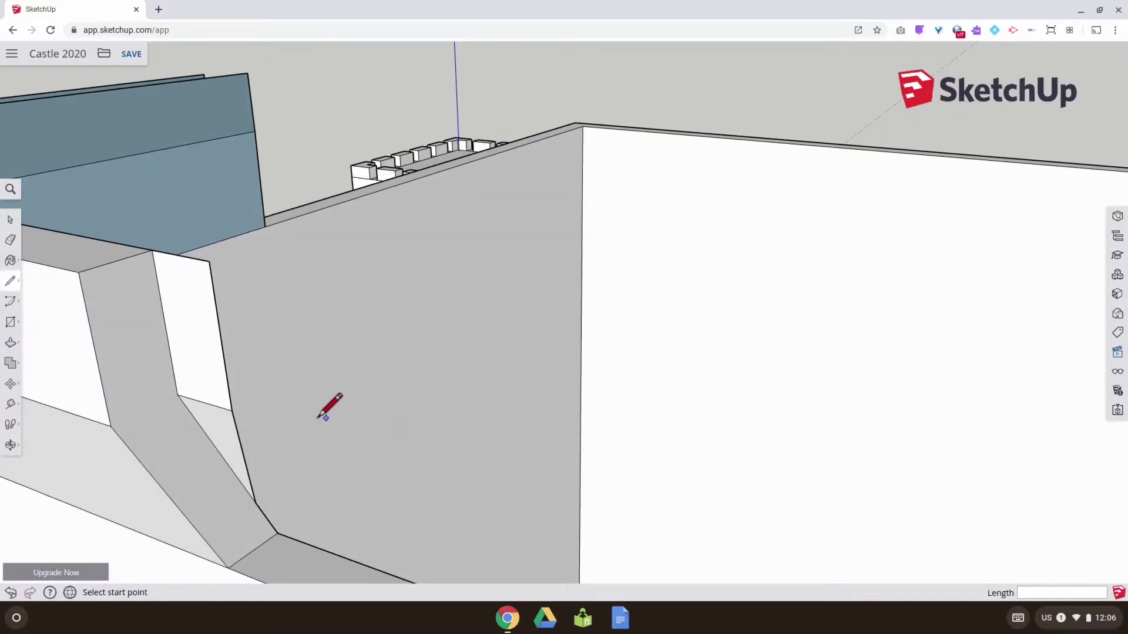
# Erase the surplus edges of the inner panel beyond the closed parapet end, staying on the page when asked to leave.
pyautogui.click(10, 240)
pyautogui.hscroll(-5, 199, 263)
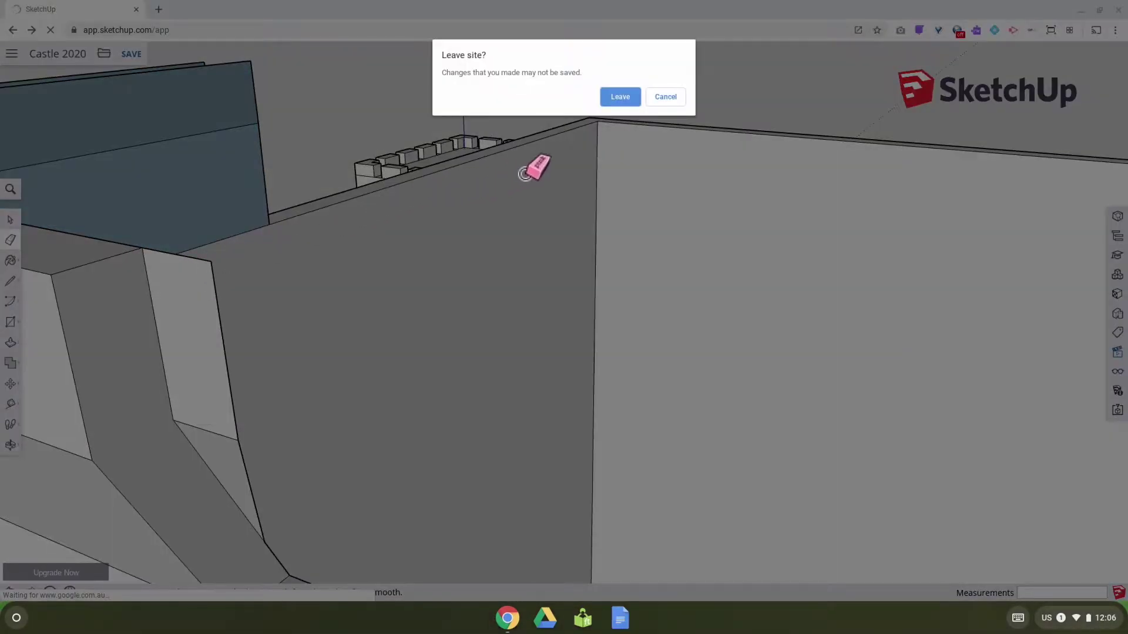
pyautogui.click(656, 97)
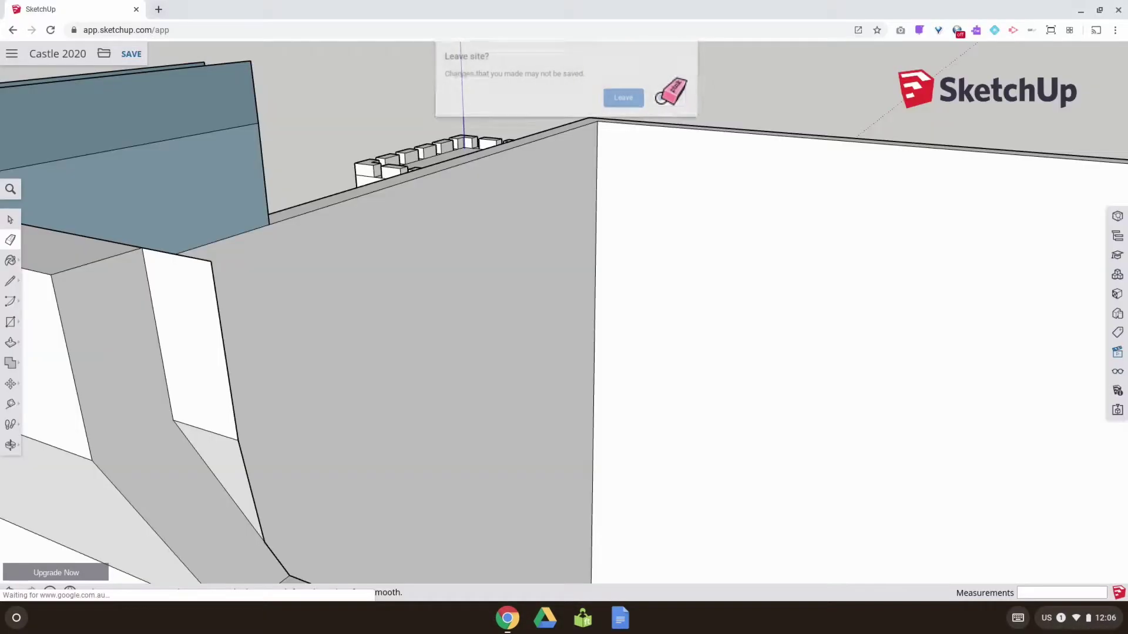
pyautogui.click(207, 259)
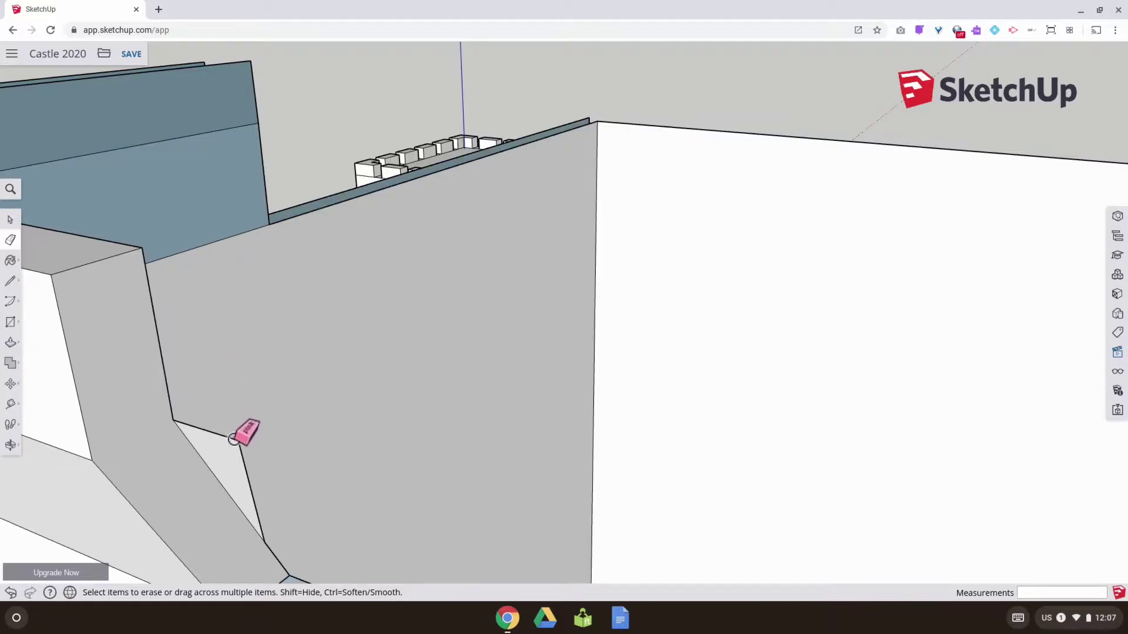
pyautogui.click(242, 446)
pyautogui.moveTo(358, 426)
pyautogui.mouseDown(button='middle')
pyautogui.moveTo(184, 458)
pyautogui.moveTo(368, 413)
pyautogui.mouseUp(button='middle')
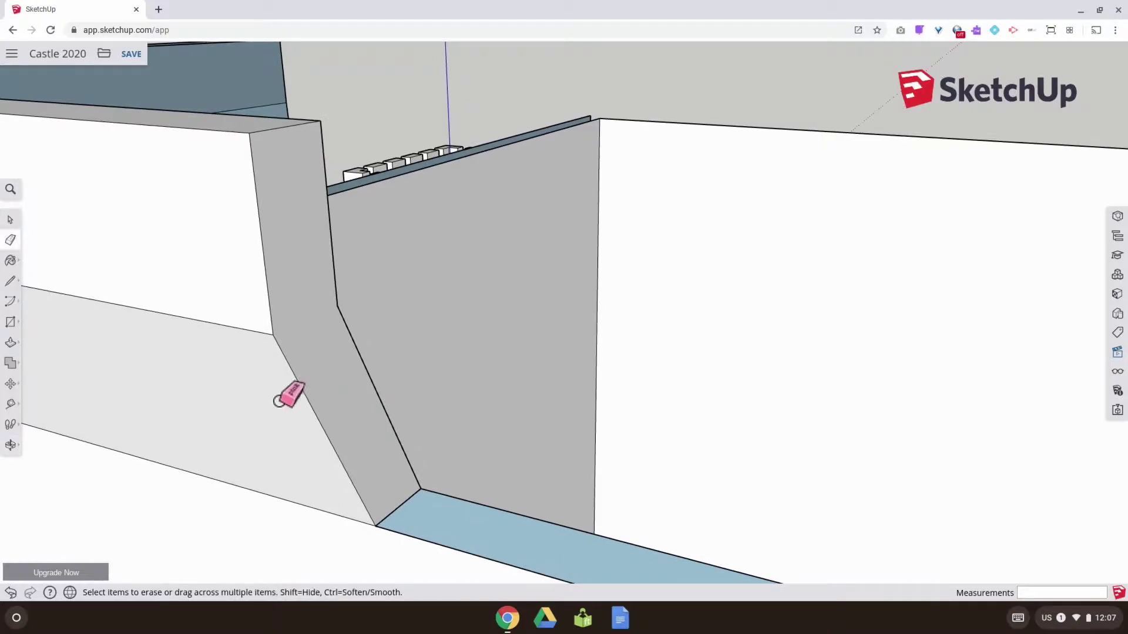
# Draw an edge across the closed parapet end, joining the outer panel's fold corner to the inner fold corner.
pyautogui.click(10, 281)
pyautogui.click(273, 335)
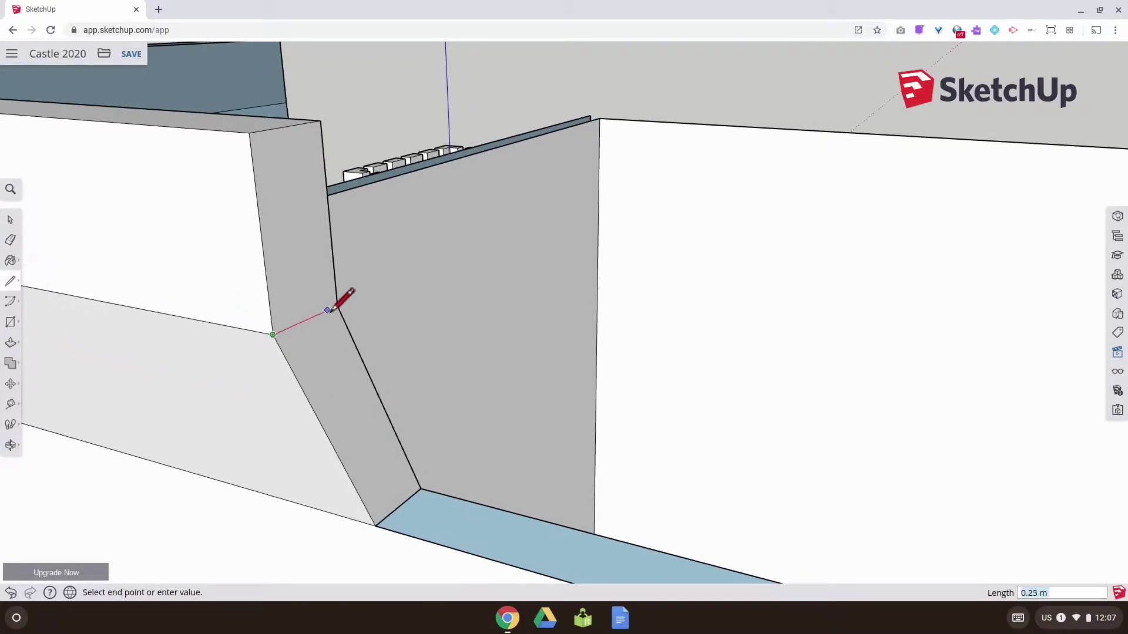
pyautogui.click(337, 306)
# At the flare's other open end, draw a triangle from the outer fold corner about 0.89 m vertically down, across to the wall's top edge, and back.
pyautogui.moveTo(404, 351)
pyautogui.mouseDown(button='middle')
pyautogui.moveTo(360, 368)
pyautogui.moveTo(433, 327)
pyautogui.moveTo(439, 371)
pyautogui.moveTo(373, 446)
pyautogui.moveTo(370, 433)
pyautogui.moveTo(547, 380)
pyautogui.moveTo(239, 423)
pyautogui.moveTo(657, 365)
pyautogui.moveTo(549, 398)
pyautogui.moveTo(869, 350)
pyautogui.moveTo(574, 360)
pyautogui.moveTo(724, 347)
pyautogui.moveTo(728, 315)
pyautogui.moveTo(707, 348)
pyautogui.mouseUp(button='middle')
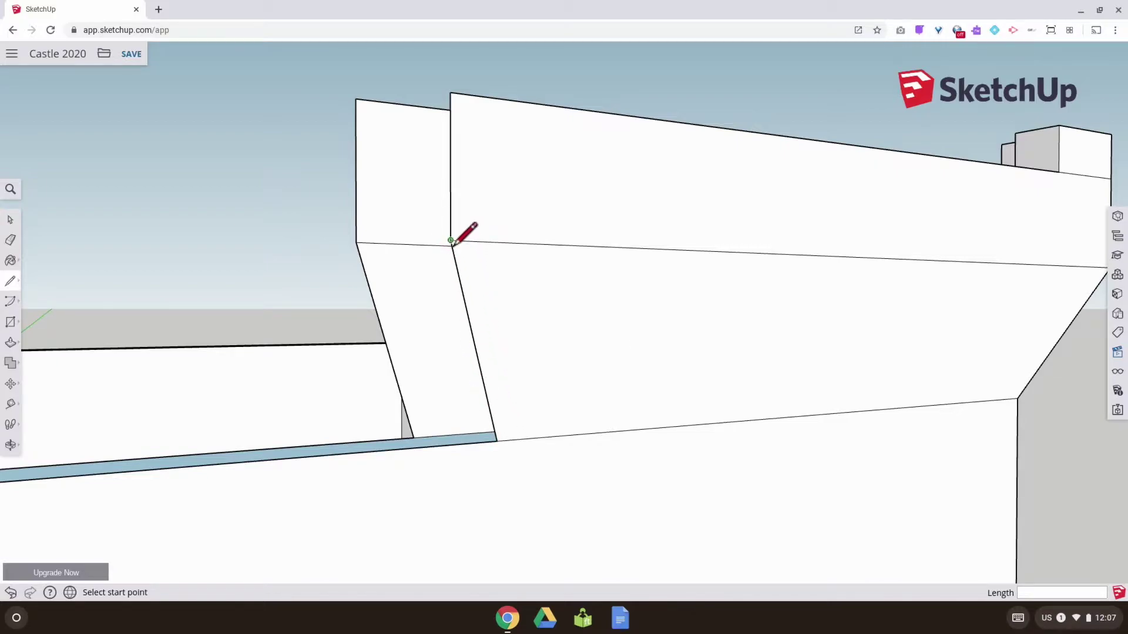
pyautogui.moveTo(450, 309)
pyautogui.mouseDown(button='middle')
pyautogui.moveTo(429, 340)
pyautogui.moveTo(373, 327)
pyautogui.moveTo(353, 304)
pyautogui.mouseUp(button='middle')
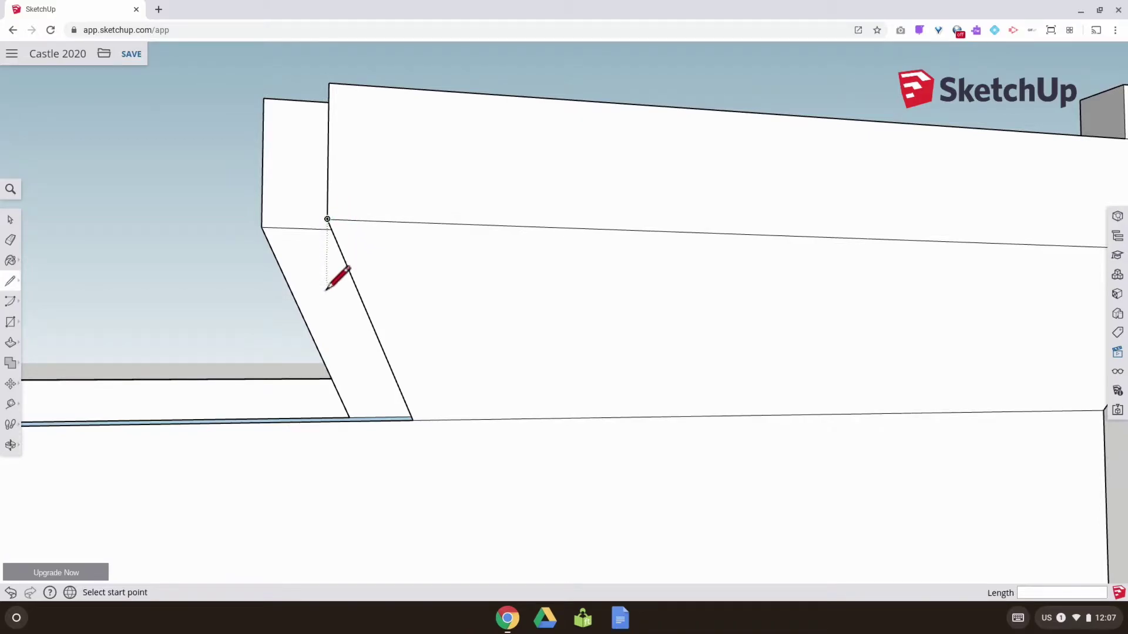
pyautogui.moveTo(328, 331)
pyautogui.mouseDown(button='middle')
pyautogui.moveTo(415, 365)
pyautogui.moveTo(642, 415)
pyautogui.moveTo(705, 403)
pyautogui.moveTo(605, 398)
pyautogui.moveTo(501, 334)
pyautogui.mouseUp(button='middle')
pyautogui.scroll(5, 428, 307)
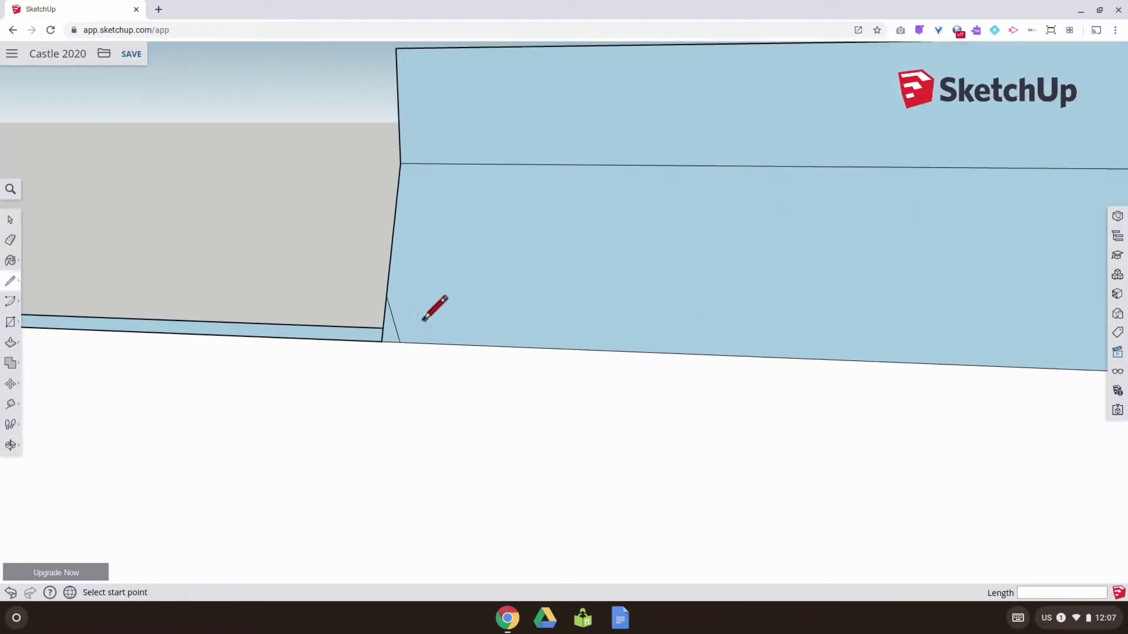
pyautogui.click(11, 240)
pyautogui.moveTo(396, 329)
pyautogui.mouseDown(button='middle')
pyautogui.moveTo(629, 345)
pyautogui.moveTo(673, 335)
pyautogui.moveTo(555, 336)
pyautogui.mouseUp(button='middle')
pyautogui.scroll(-6, 564, 335)
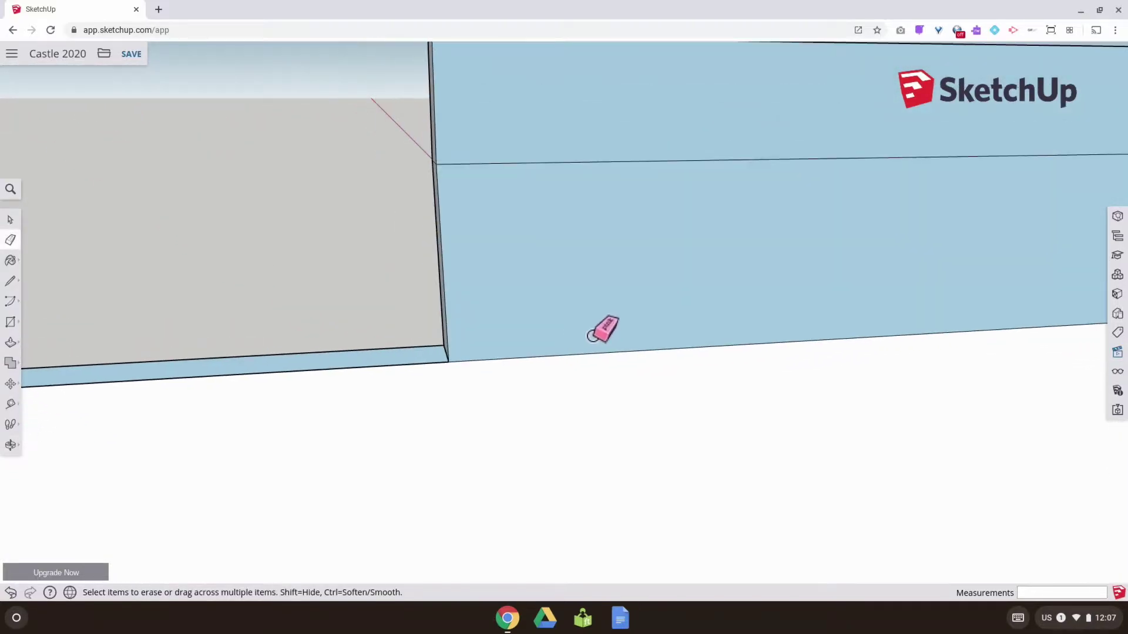
pyautogui.moveTo(652, 334)
pyautogui.mouseDown(button='middle')
pyautogui.moveTo(606, 352)
pyautogui.moveTo(626, 358)
pyautogui.moveTo(469, 323)
pyautogui.moveTo(294, 327)
pyautogui.moveTo(471, 320)
pyautogui.mouseUp(button='middle')
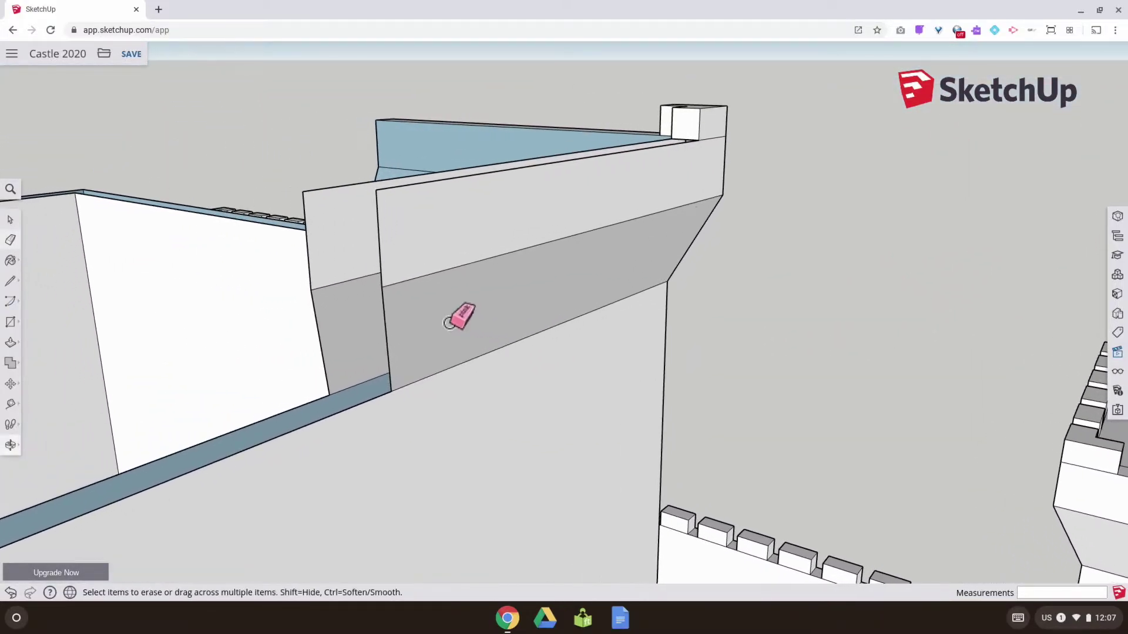
pyautogui.click(11, 282)
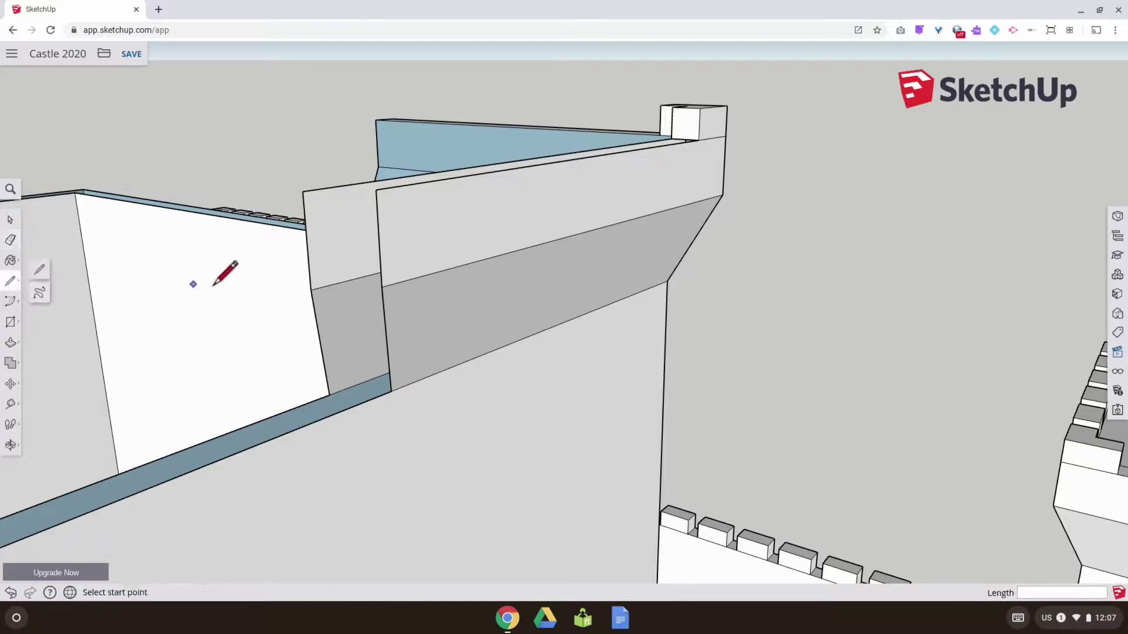
pyautogui.click(382, 287)
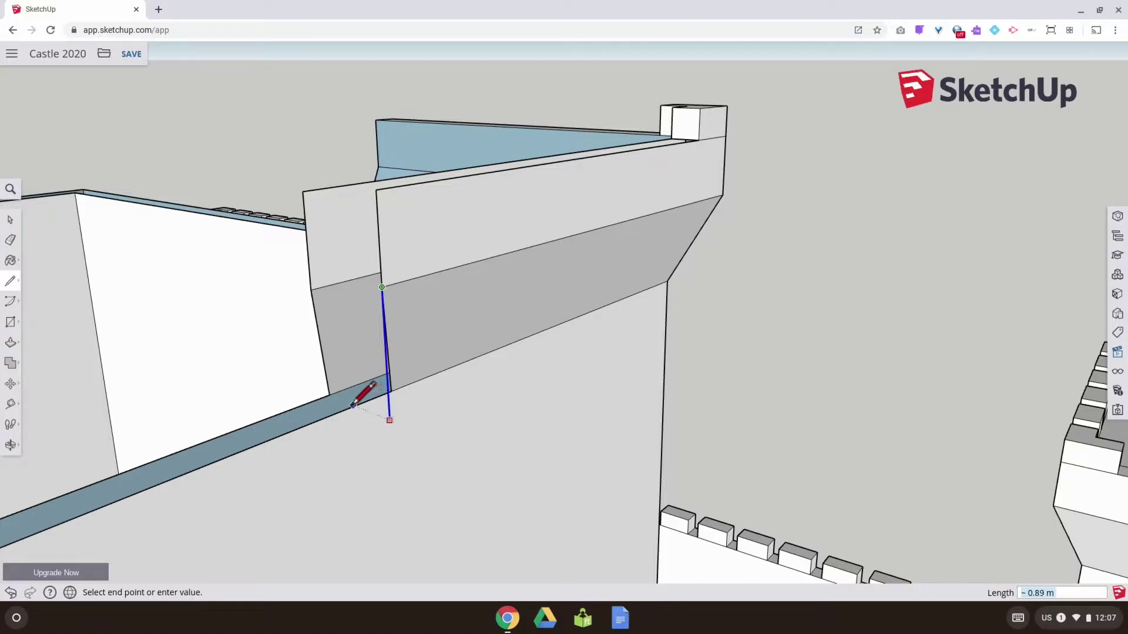
pyautogui.click(332, 393)
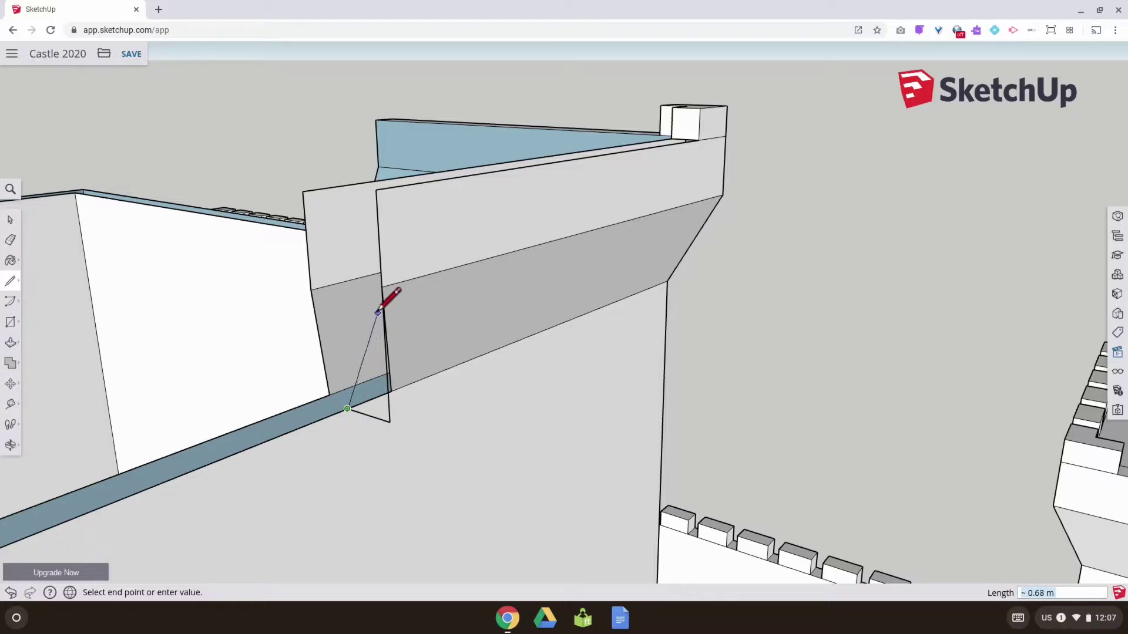
pyautogui.click(382, 287)
pyautogui.moveTo(411, 320); pyautogui.dragTo(365, 404, button='middle')
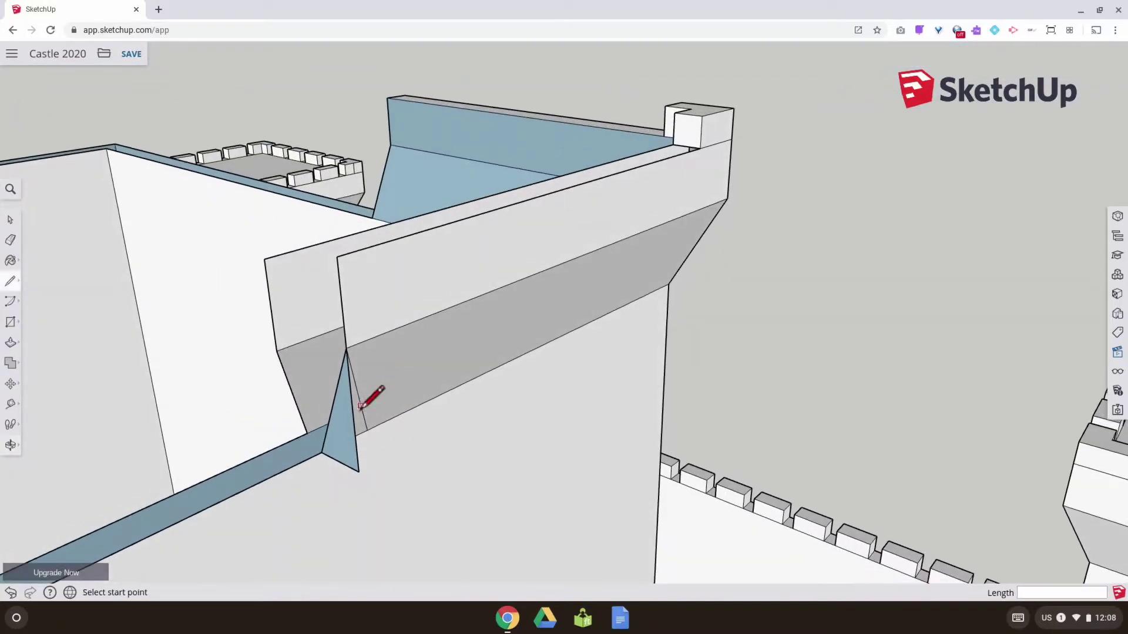
# Draw a line across the wall top from the triangle's foot, and a vertical line from its inner end up to the parapet's top height.
pyautogui.click(322, 451)
pyautogui.click(296, 438)
pyautogui.moveTo(296, 438); pyautogui.dragTo(411, 415, button='middle')
pyautogui.moveTo(594, 400)
pyautogui.mouseDown(button='middle')
pyautogui.moveTo(615, 429)
pyautogui.moveTo(337, 450)
pyautogui.moveTo(529, 414)
pyautogui.moveTo(500, 441)
pyautogui.moveTo(441, 440)
pyautogui.moveTo(501, 445)
pyautogui.moveTo(707, 411)
pyautogui.mouseUp(button='middle')
pyautogui.moveTo(791, 403)
pyautogui.mouseDown(button='middle')
pyautogui.moveTo(521, 532)
pyautogui.moveTo(549, 541)
pyautogui.moveTo(612, 470)
pyautogui.moveTo(614, 444)
pyautogui.mouseUp(button='middle')
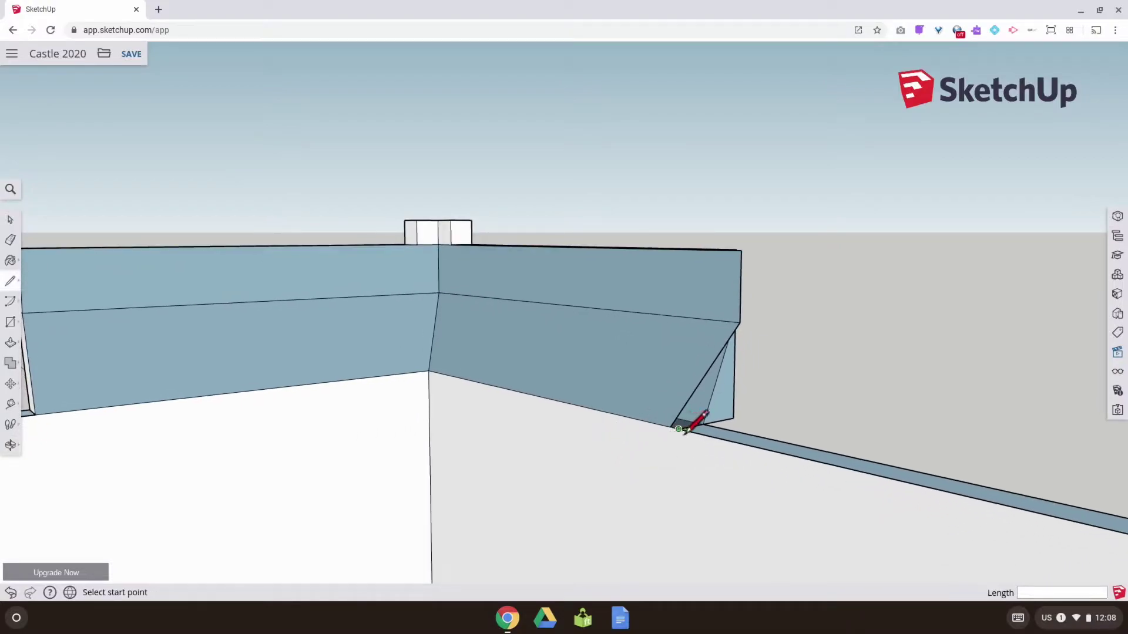
pyautogui.scroll(5, 695, 423)
pyautogui.moveTo(710, 398)
pyautogui.mouseDown(button='middle')
pyautogui.moveTo(726, 418)
pyautogui.moveTo(719, 431)
pyautogui.mouseUp(button='middle')
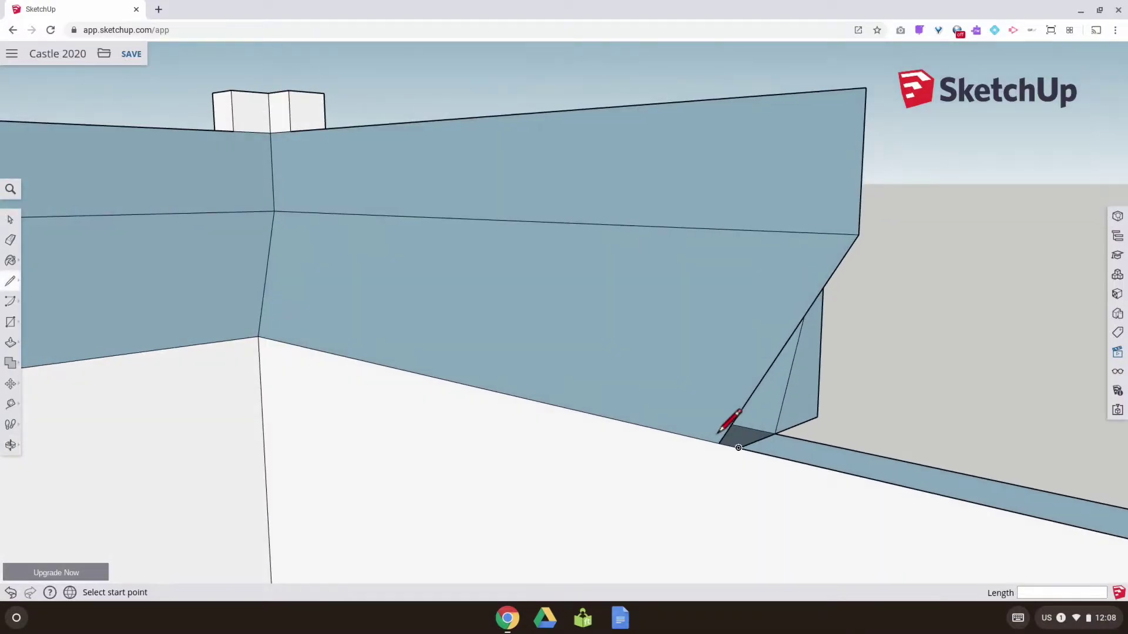
pyautogui.click(738, 447)
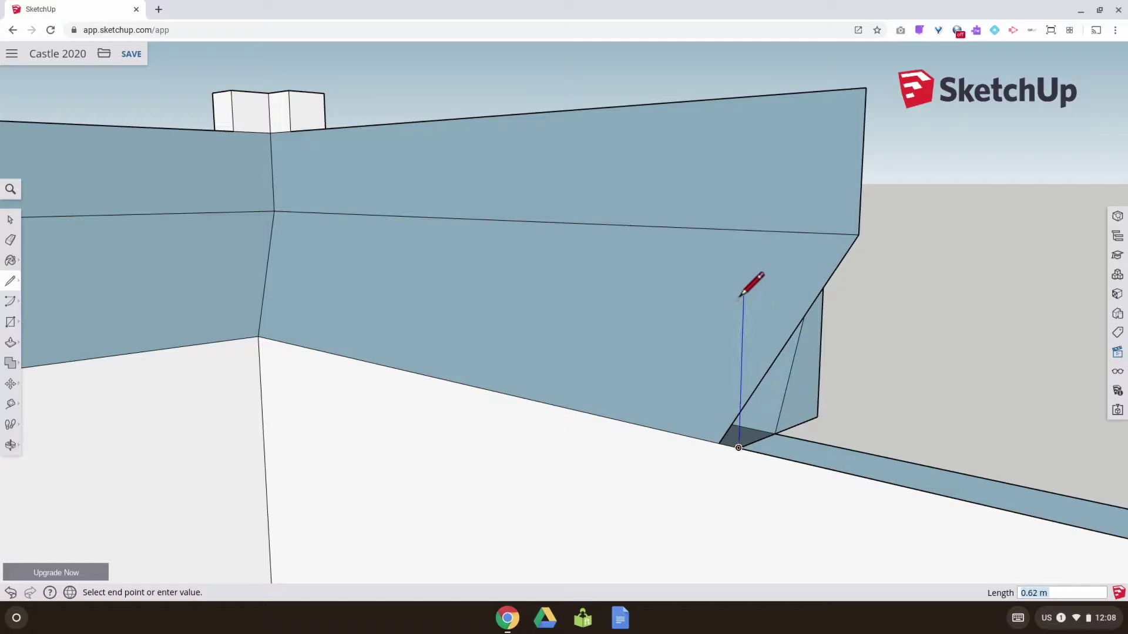
pyautogui.press('shift')
pyautogui.click(866, 88)
# Join the vertical line's top to the parapet's outer top corner and trace the inner end profile down through the fold to the wall top.
pyautogui.press('o')
pyautogui.moveTo(806, 217); pyautogui.dragTo(567, 255)
pyautogui.press('l')
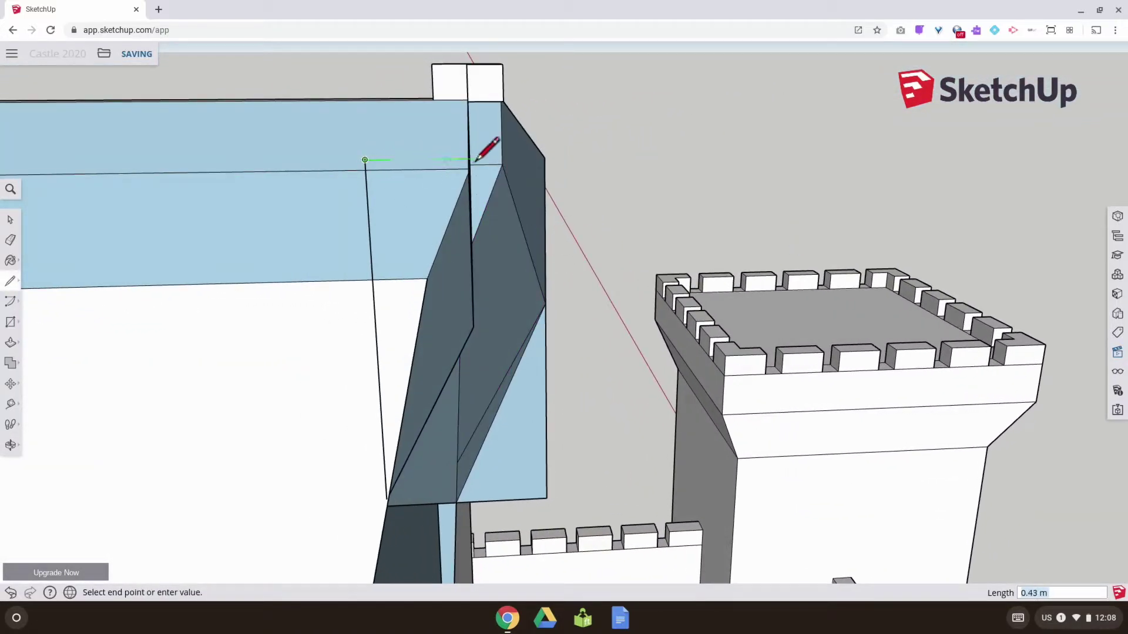
pyautogui.click(532, 160)
pyautogui.moveTo(542, 146)
pyautogui.mouseDown(button='middle')
pyautogui.moveTo(541, 222)
pyautogui.moveTo(745, 218)
pyautogui.mouseUp(button='middle')
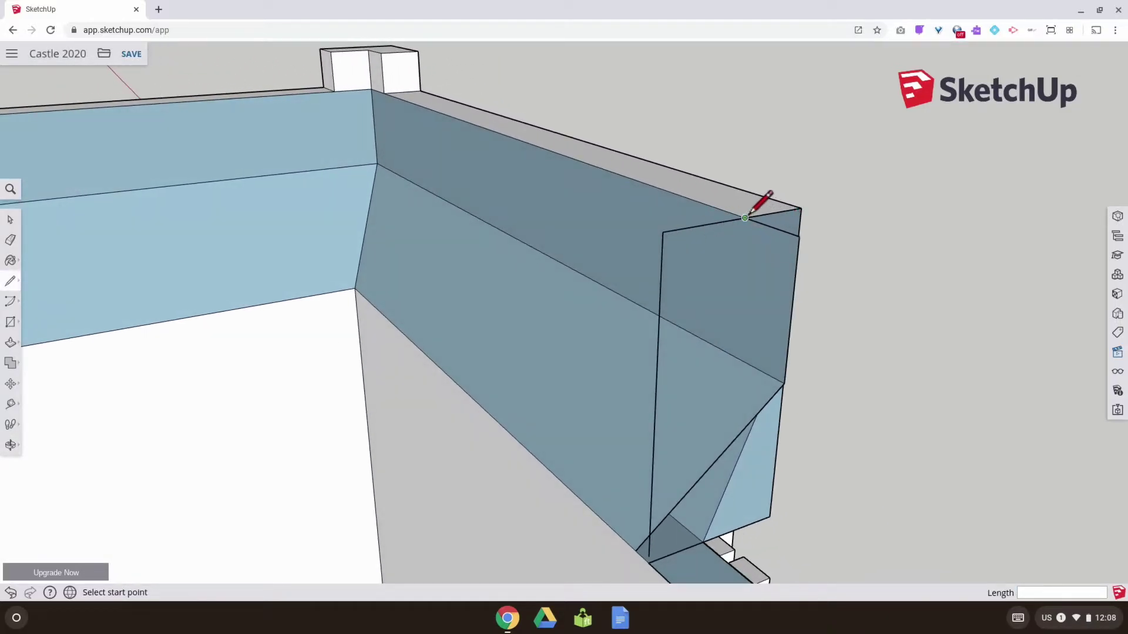
pyautogui.click(734, 356)
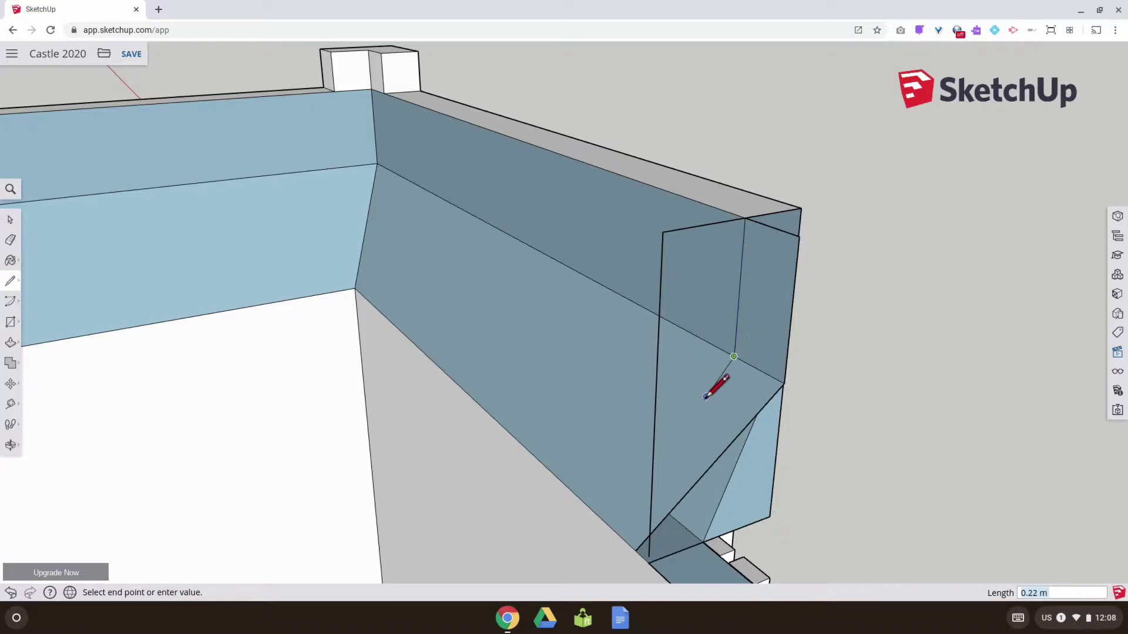
pyautogui.click(649, 563)
# Erase the construction lines, the inner panel's surplus beyond the new end profile, and the leftover triangle edges outside the flare.
pyautogui.moveTo(675, 549)
pyautogui.mouseDown(button='middle')
pyautogui.moveTo(732, 486)
pyautogui.moveTo(750, 488)
pyautogui.mouseUp(button='middle')
pyautogui.scroll(8, 749, 489)
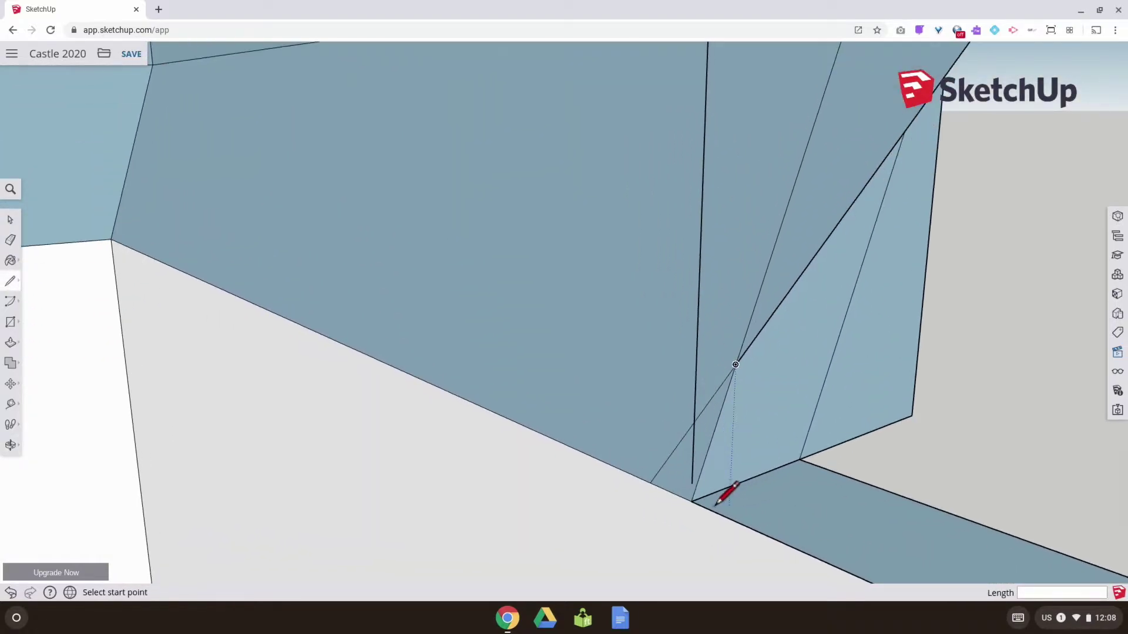
pyautogui.moveTo(681, 469)
pyautogui.mouseDown(button='middle')
pyautogui.moveTo(668, 448)
pyautogui.moveTo(478, 433)
pyautogui.moveTo(447, 397)
pyautogui.moveTo(551, 428)
pyautogui.moveTo(597, 416)
pyautogui.moveTo(685, 433)
pyautogui.moveTo(788, 506)
pyautogui.mouseUp(button='middle')
pyautogui.scroll(-3, 595, 417)
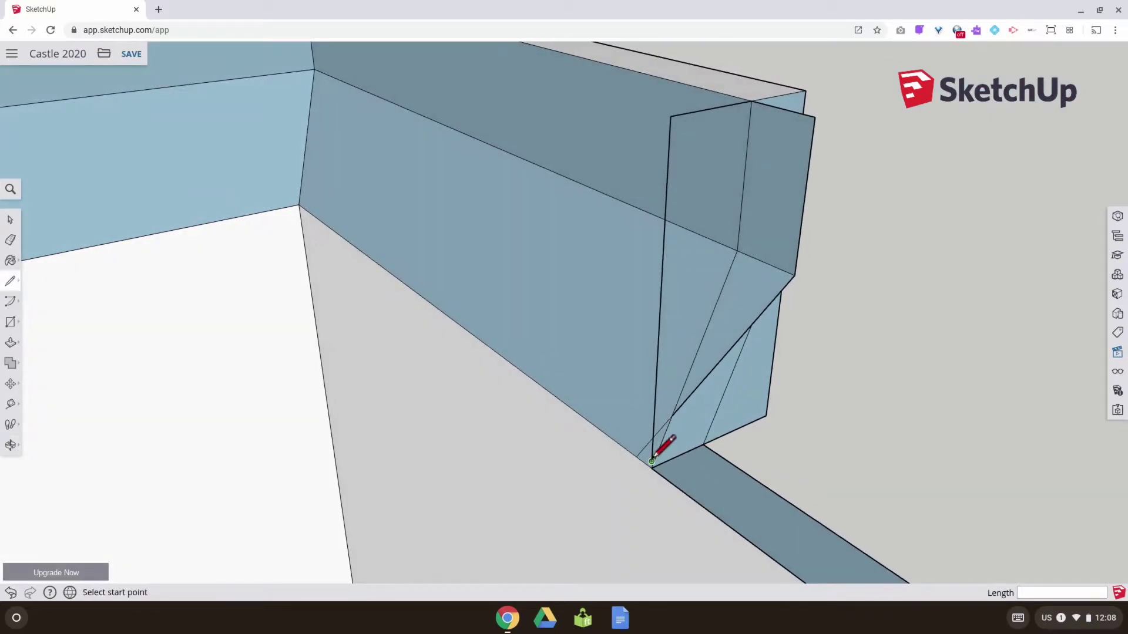
pyautogui.click(10, 240)
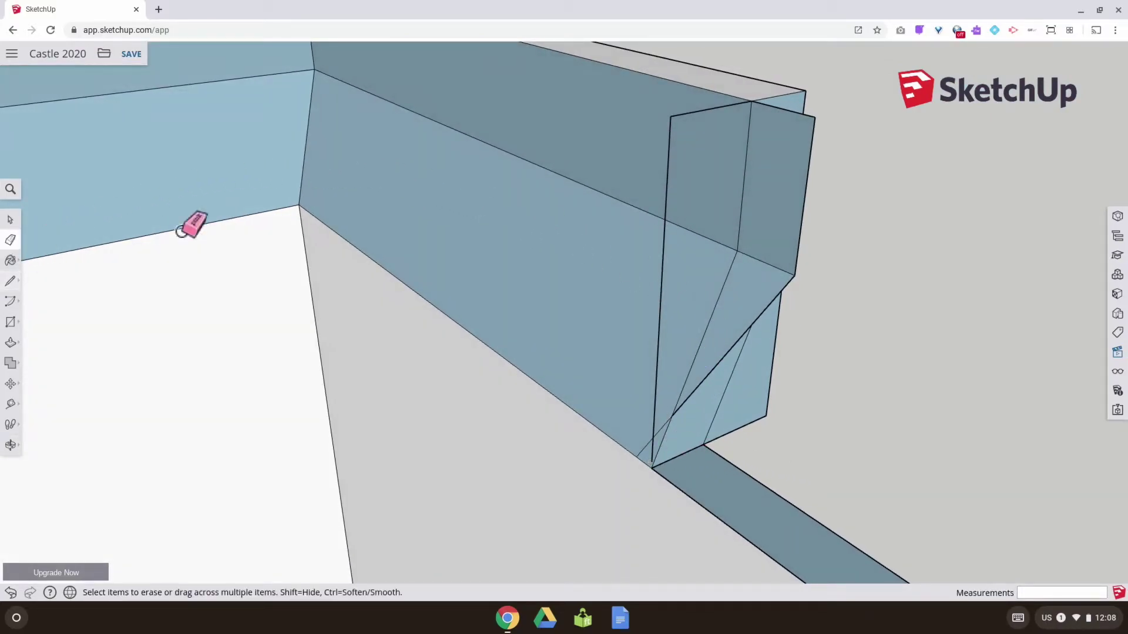
pyautogui.moveTo(669, 123)
pyautogui.mouseDown()
pyautogui.moveTo(813, 121)
pyautogui.moveTo(796, 169)
pyautogui.mouseUp()
pyautogui.moveTo(801, 263); pyautogui.dragTo(720, 352)
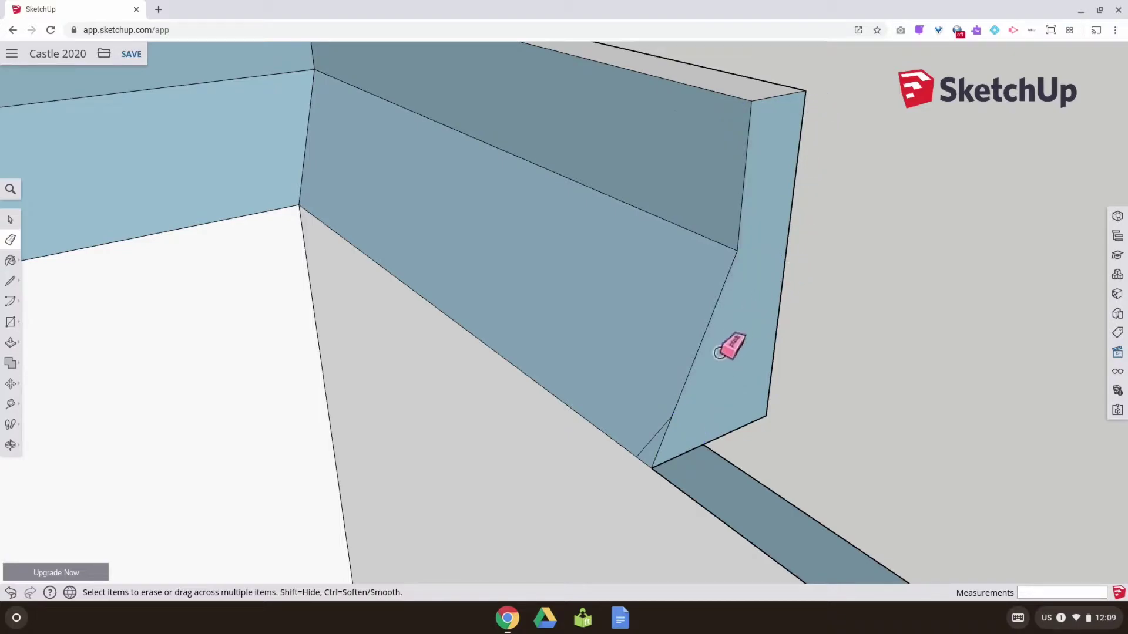
pyautogui.moveTo(788, 372)
pyautogui.mouseDown()
pyautogui.moveTo(752, 425)
pyautogui.moveTo(646, 444)
pyautogui.mouseUp()
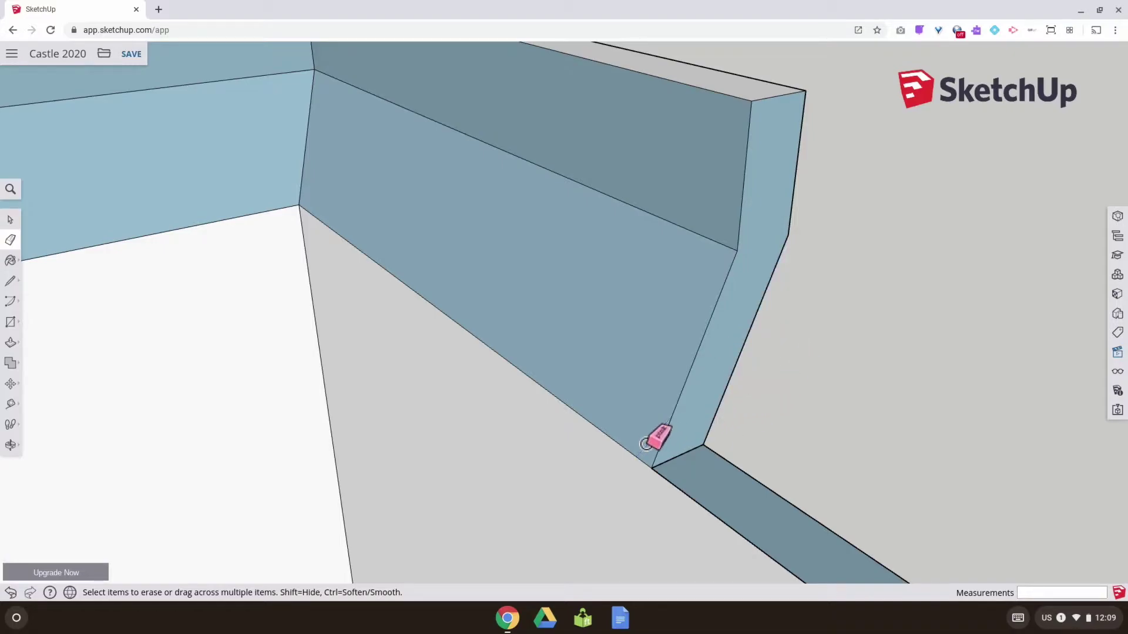
# Draw a 0.30 m line across the keep wall's top, between its inner and outer edges, partway along from the closed flare end.
pyautogui.scroll(5, 712, 429)
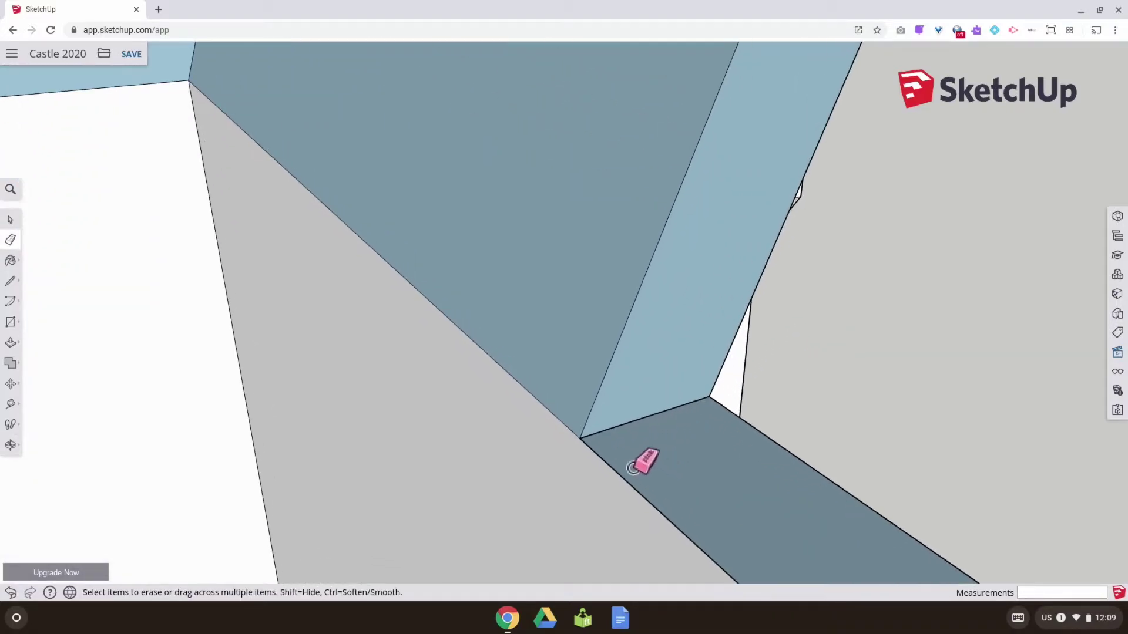
pyautogui.scroll(-2, 640, 458)
pyautogui.moveTo(632, 453)
pyautogui.mouseDown(button='middle')
pyautogui.moveTo(625, 443)
pyautogui.moveTo(425, 461)
pyautogui.moveTo(289, 440)
pyautogui.moveTo(361, 421)
pyautogui.moveTo(423, 378)
pyautogui.moveTo(523, 340)
pyautogui.mouseUp(button='middle')
pyautogui.scroll(-2, 526, 360)
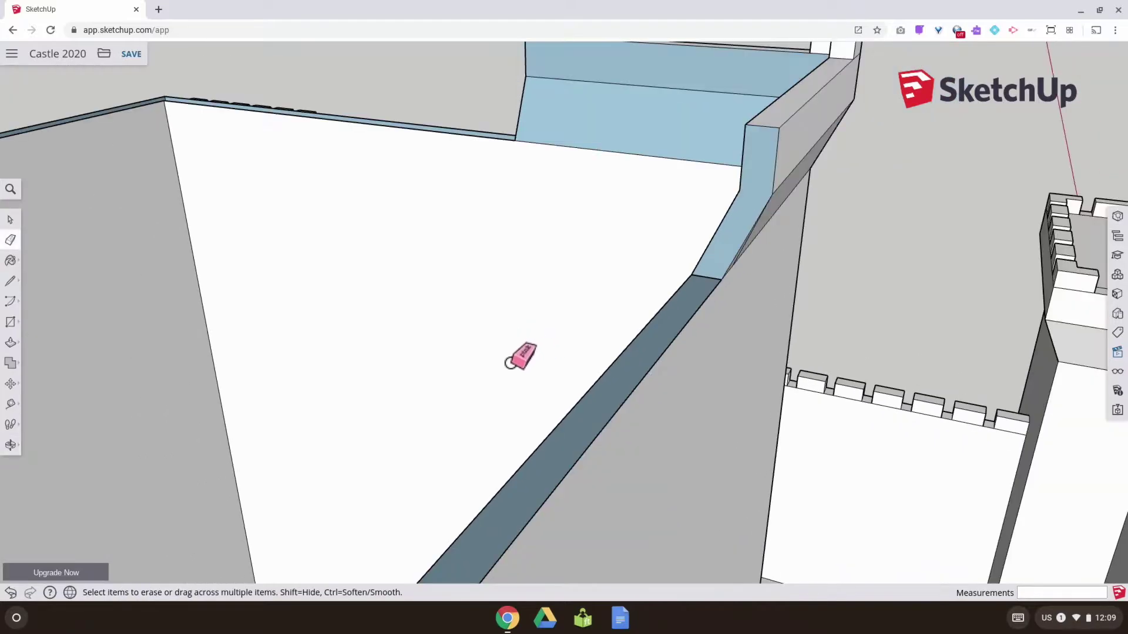
pyautogui.click(11, 282)
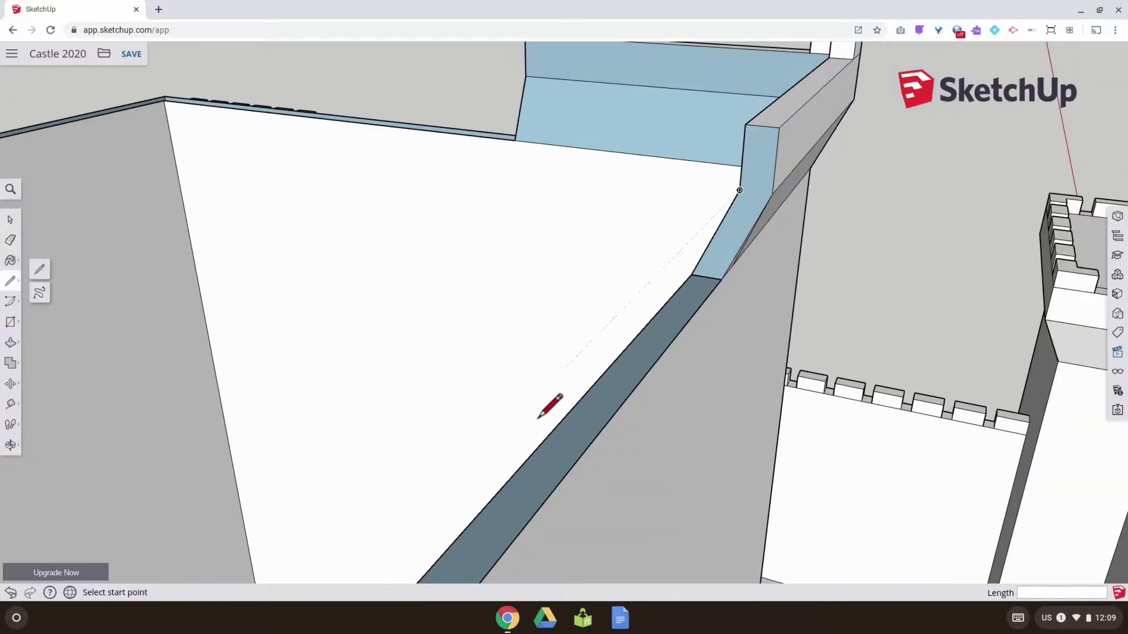
pyautogui.click(562, 421)
pyautogui.click(601, 430)
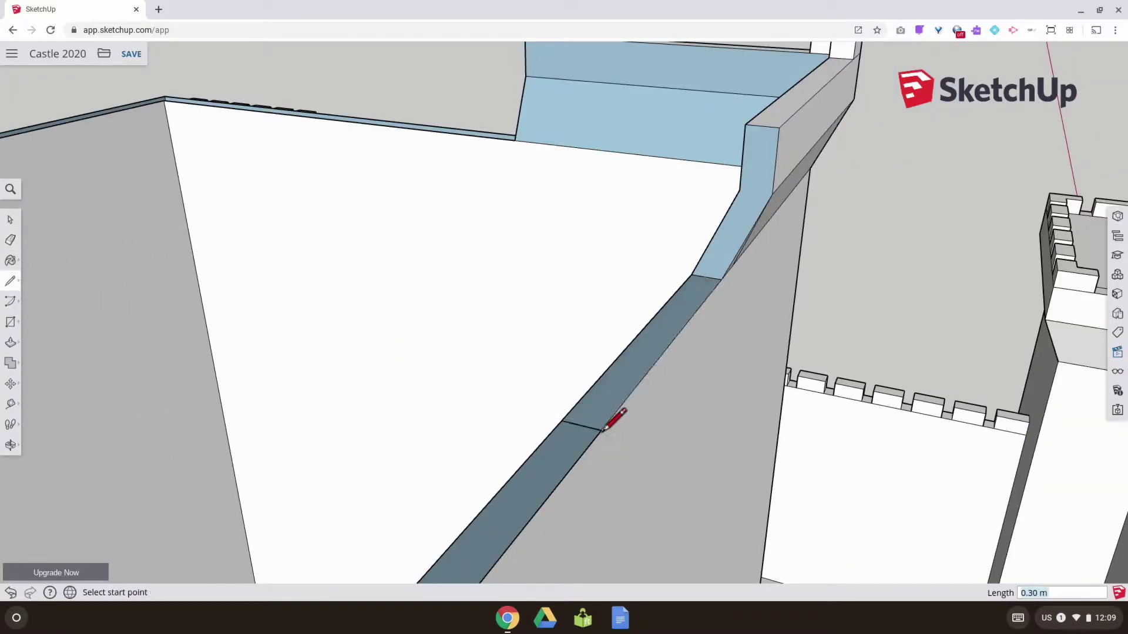
# Draw a 12.00 m line between the outer top corners of the keep's open side to close the wall and its top.
pyautogui.moveTo(601, 431); pyautogui.dragTo(101, 438, button='middle')
pyautogui.scroll(-5, 171, 405)
pyautogui.moveTo(171, 405)
pyautogui.mouseDown(button='middle')
pyautogui.moveTo(130, 386)
pyautogui.moveTo(373, 382)
pyautogui.moveTo(433, 367)
pyautogui.moveTo(452, 325)
pyautogui.mouseUp(button='middle')
pyautogui.click(324, 227)
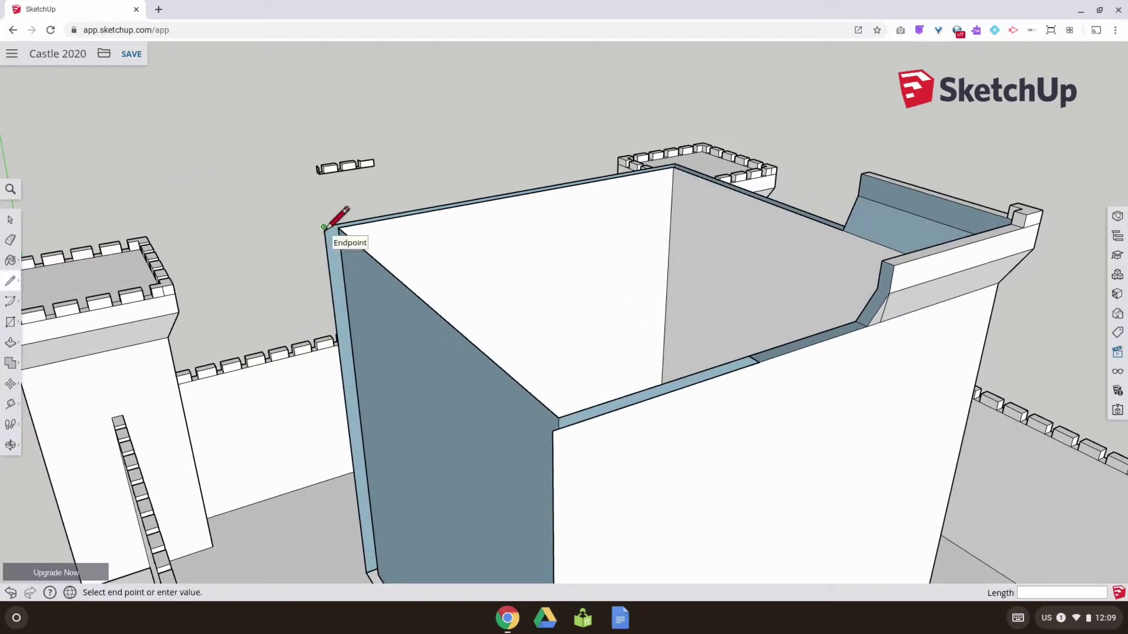
pyautogui.click(553, 430)
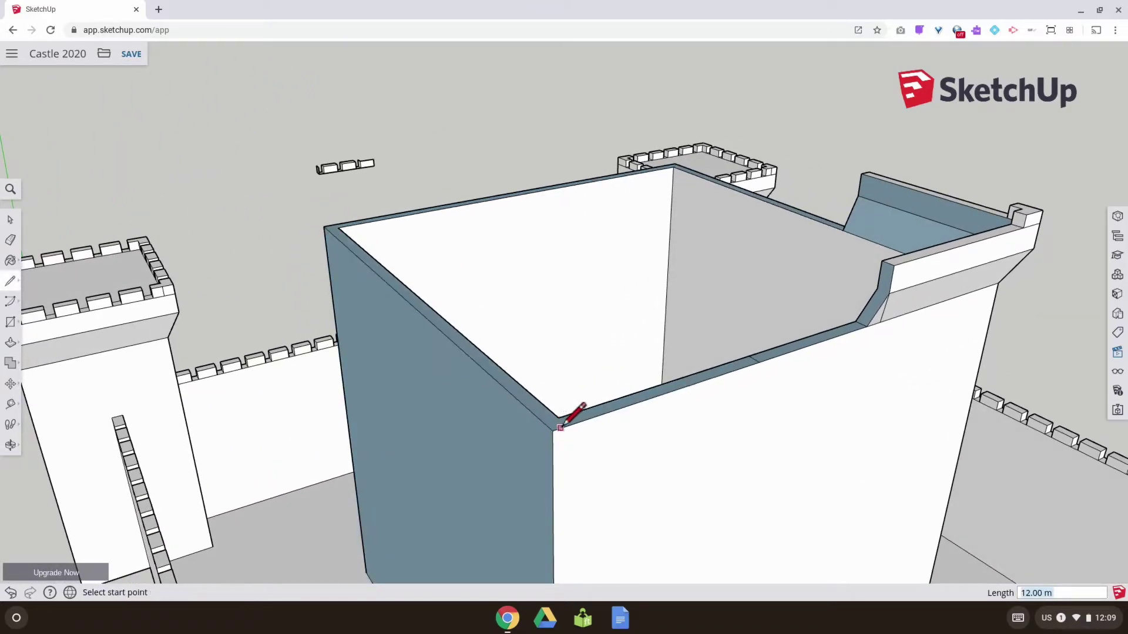
# Erase the short dividing line across the keep wall's top face.
pyautogui.click(10, 240)
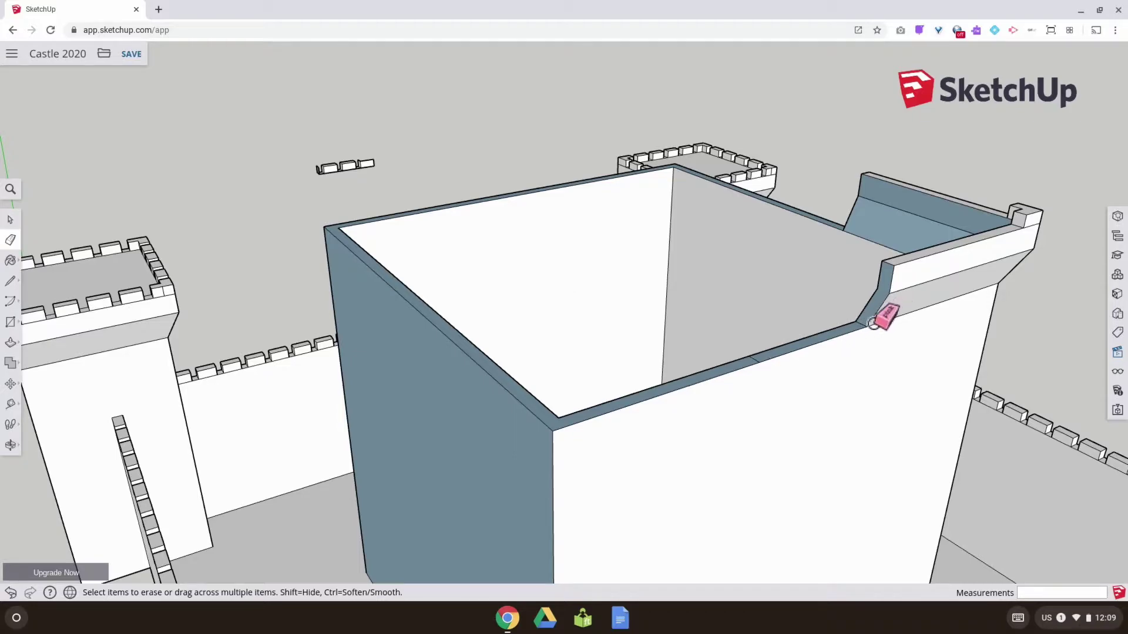
pyautogui.scroll(5, 793, 342)
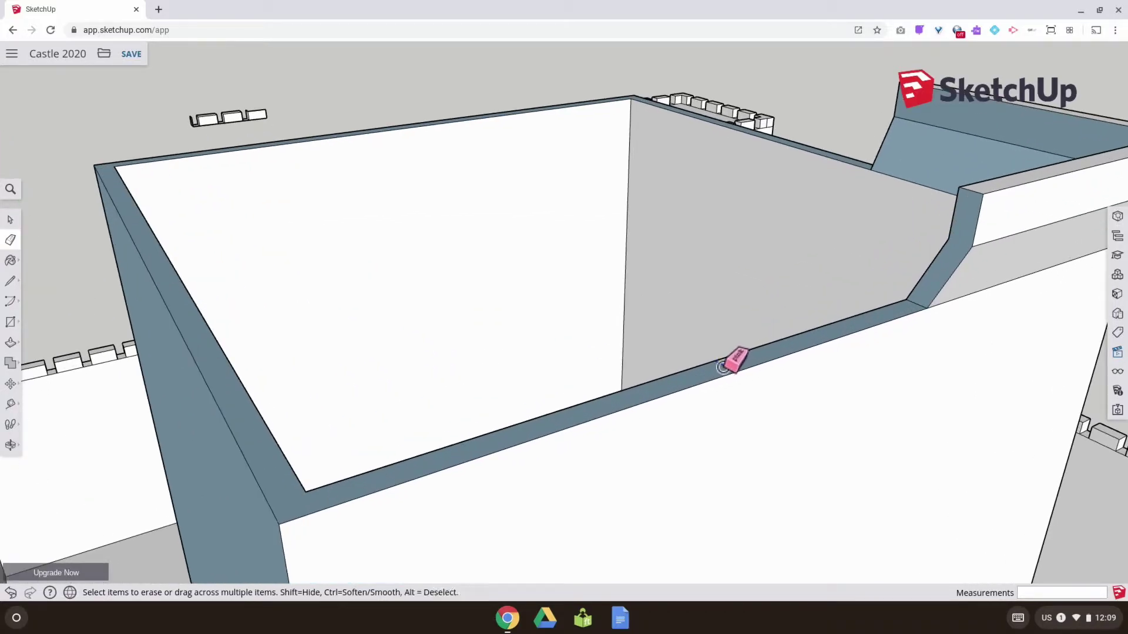
pyautogui.moveTo(468, 464); pyautogui.dragTo(613, 344, button='middle')
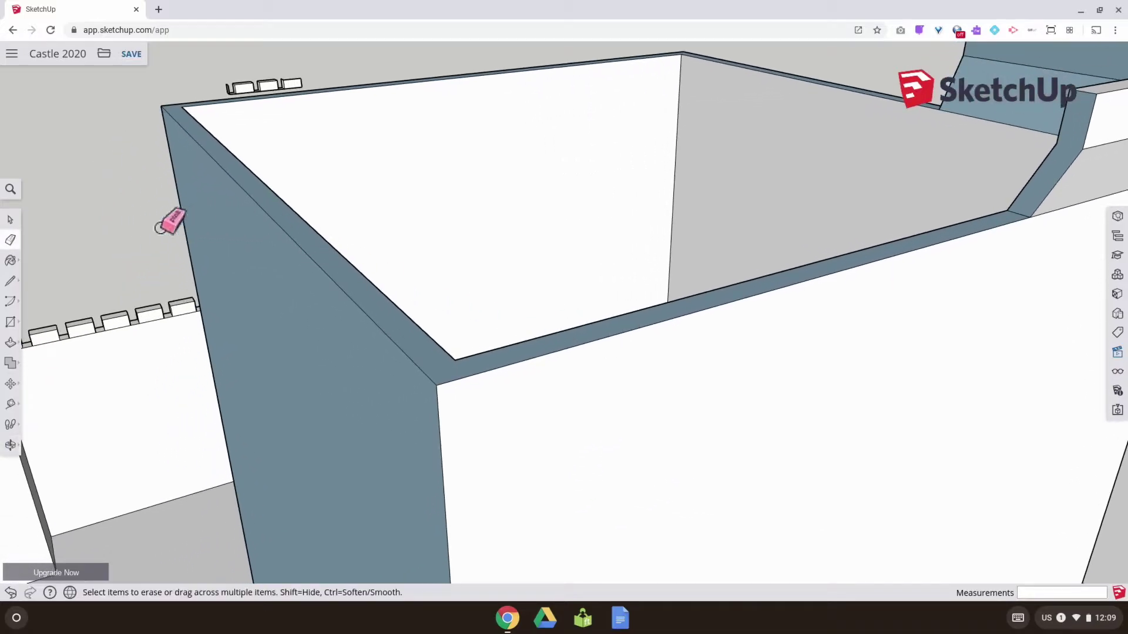
# Reverse the blue outer wall face and the wall-top face of the keep together so their front sides face outward.
pyautogui.click(10, 221)
pyautogui.click(264, 289)
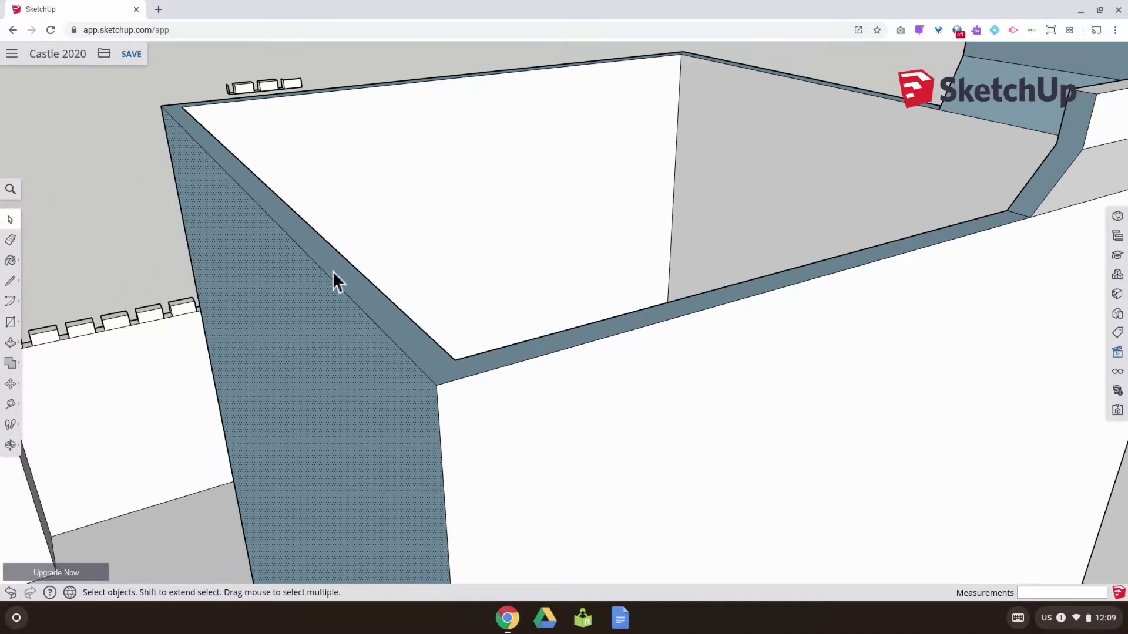
pyautogui.rightClick(340, 267)
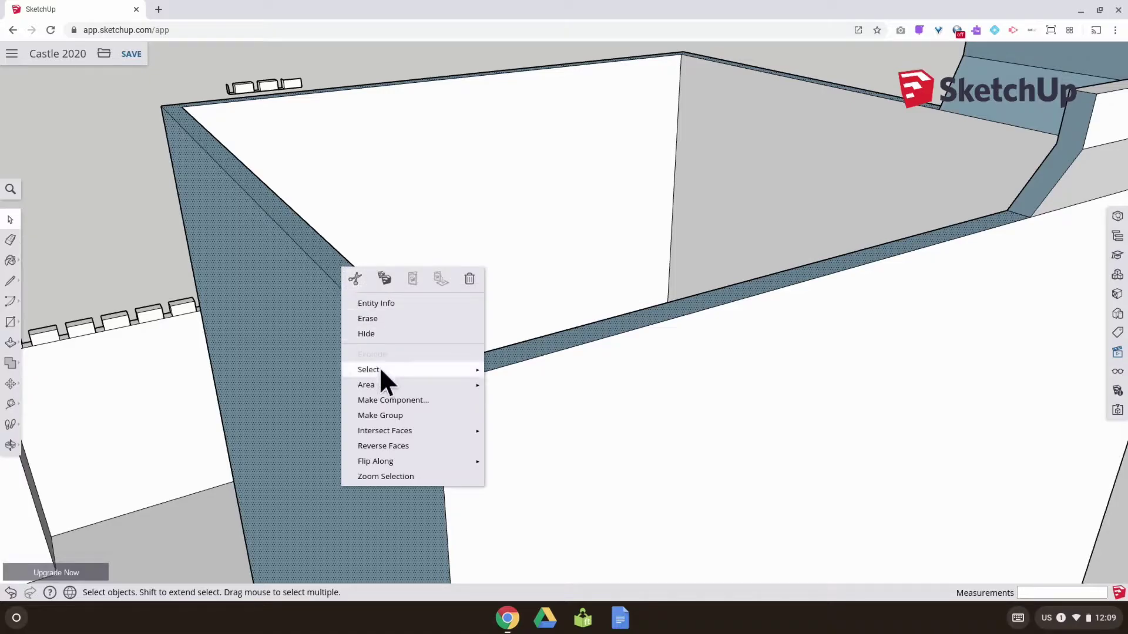
pyautogui.click(387, 446)
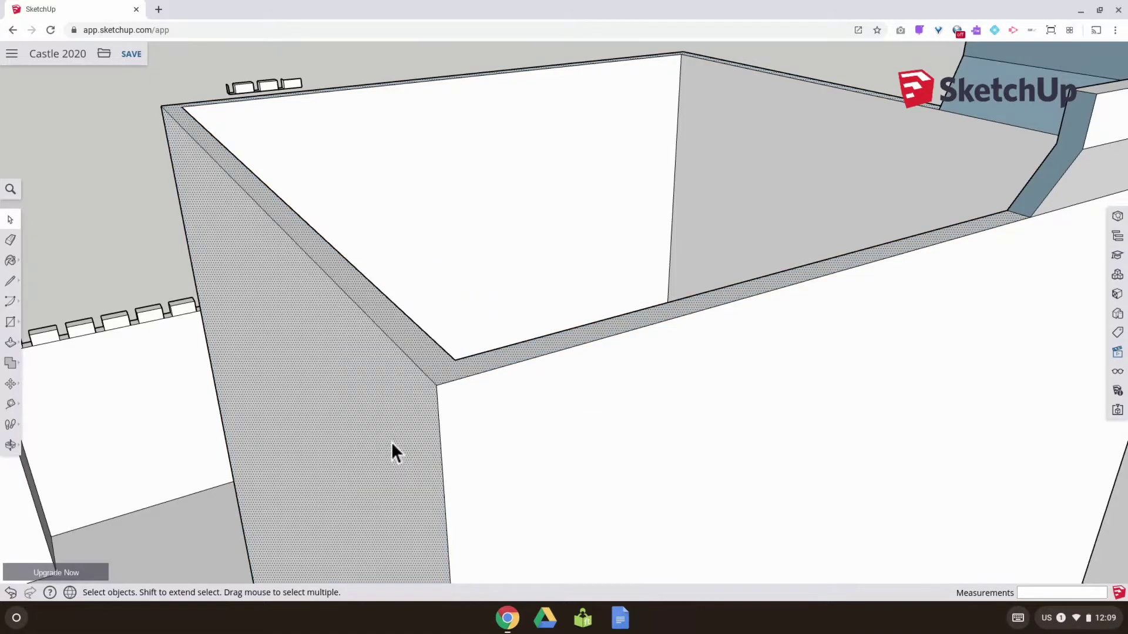
# Reverse the blue end face of the flare section above the keep's wall top so its white front side faces outward.
pyautogui.moveTo(608, 356); pyautogui.dragTo(171, 317, button='middle')
pyautogui.moveTo(328, 331); pyautogui.dragTo(359, 331, button='middle')
pyautogui.scroll(-5, 359, 336)
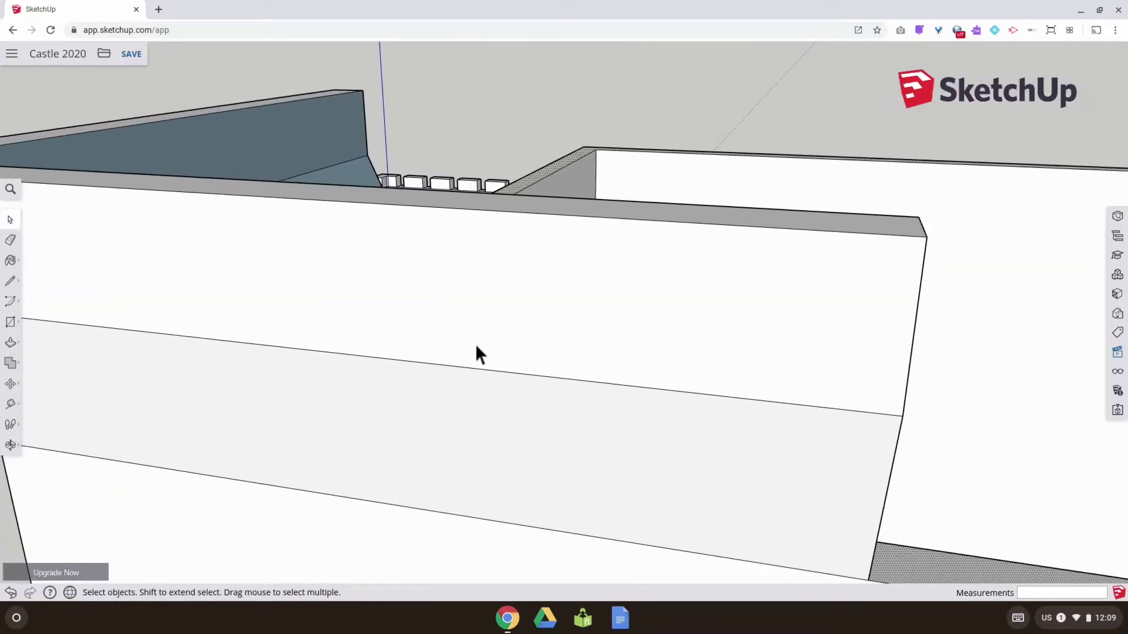
pyautogui.moveTo(581, 373); pyautogui.dragTo(171, 337, button='middle')
pyautogui.keyDown('shift'); pyautogui.moveTo(461, 385); pyautogui.dragTo(445, 361, button='middle'); pyautogui.keyUp('shift')
pyautogui.click(666, 306)
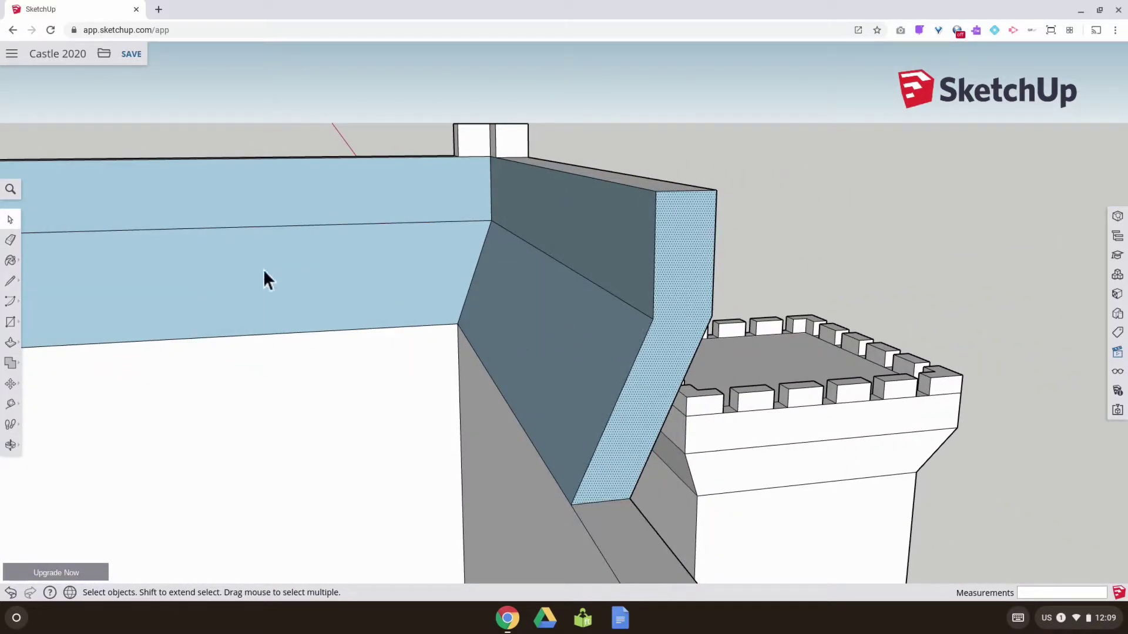
pyautogui.rightClick(666, 353)
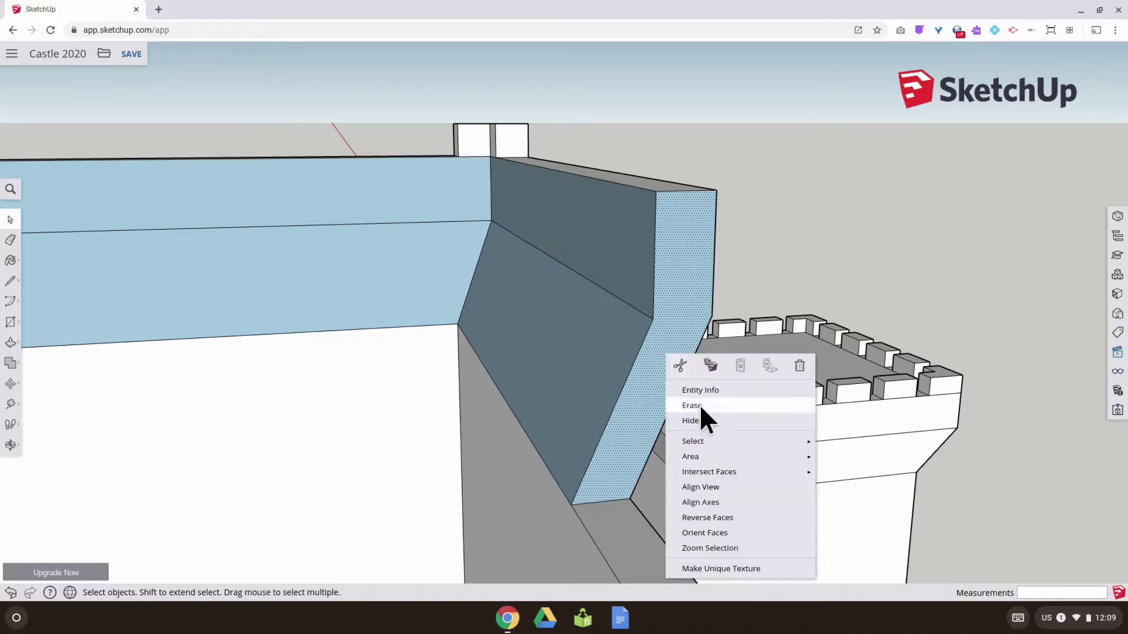
pyautogui.moveTo(707, 475)
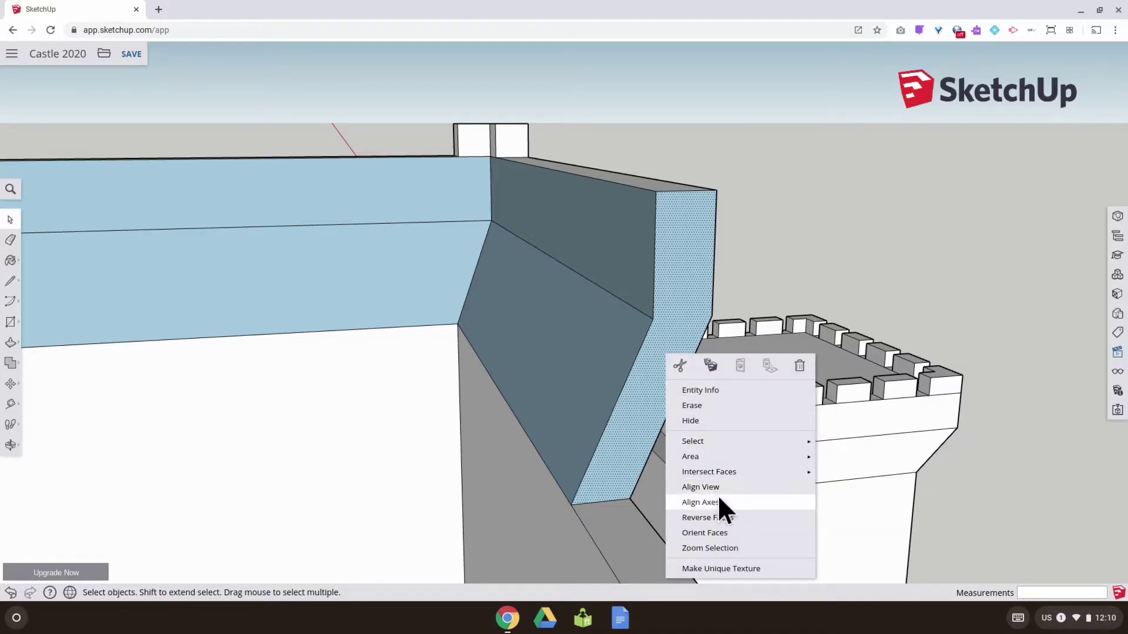
pyautogui.click(727, 518)
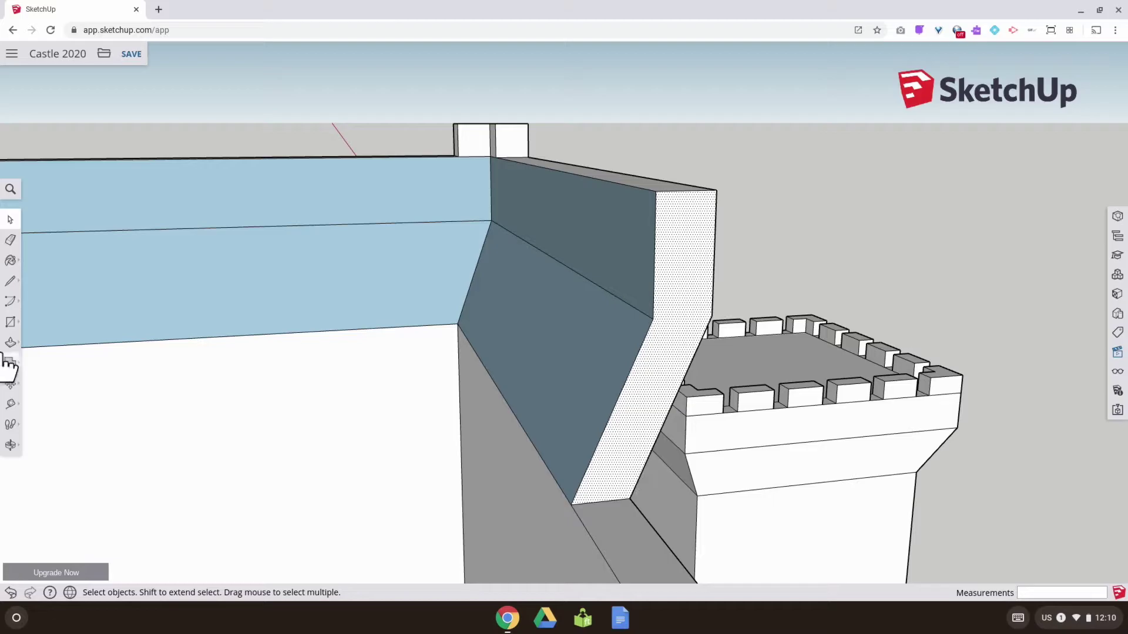
# Draw a 0.30 m line across the flare's end face at its bend, splitting it into upper and lower profiles.
pyautogui.click(11, 282)
pyautogui.click(652, 319)
pyautogui.click(712, 316)
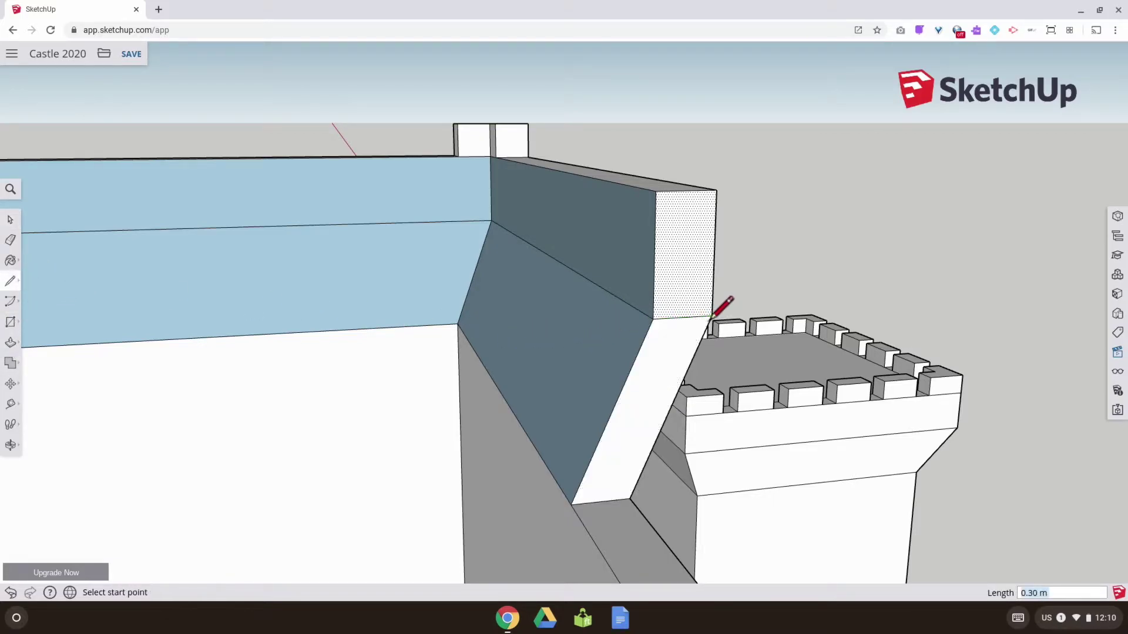
# Examine the split end face of the flare up close and the rest of the keep's wall top from several angles.
pyautogui.moveTo(659, 360); pyautogui.dragTo(730, 388, button='middle')
pyautogui.scroll(6, 775, 376)
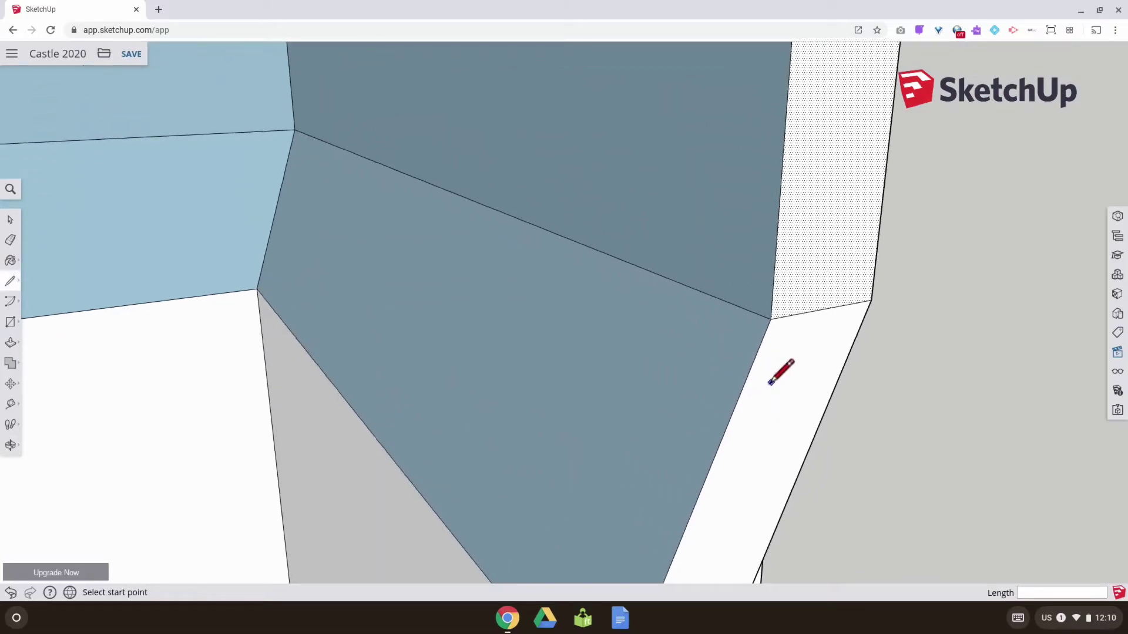
pyautogui.scroll(4, 773, 376)
pyautogui.moveTo(773, 363)
pyautogui.mouseDown(button='middle')
pyautogui.moveTo(761, 345)
pyautogui.moveTo(997, 350)
pyautogui.moveTo(846, 340)
pyautogui.mouseUp(button='middle')
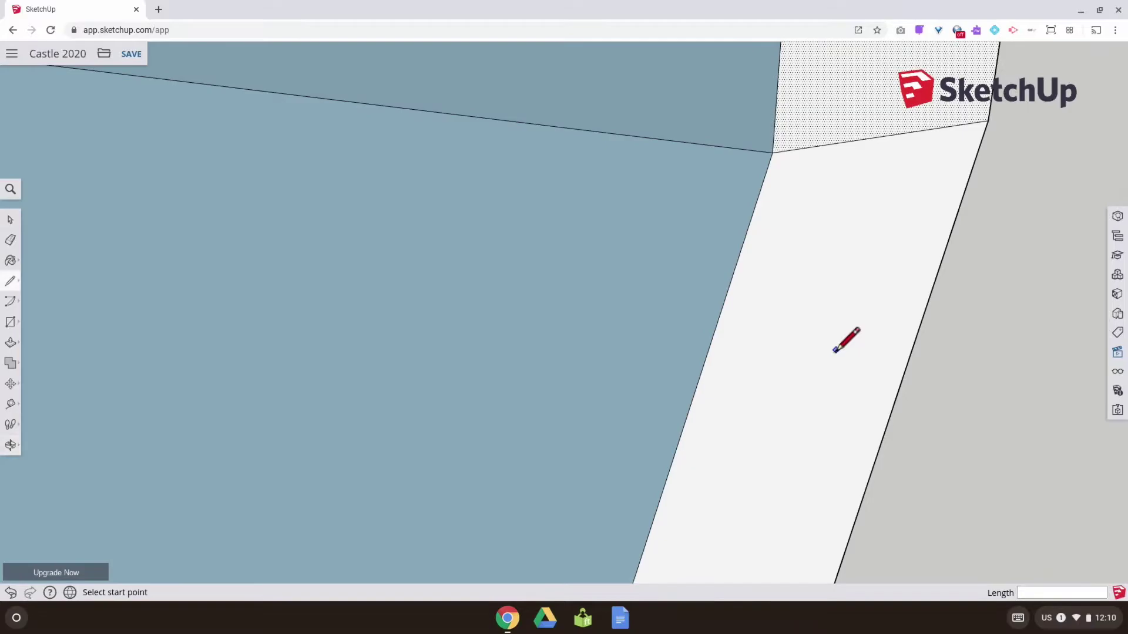
pyautogui.scroll(-3, 834, 350)
pyautogui.scroll(-10, 826, 355)
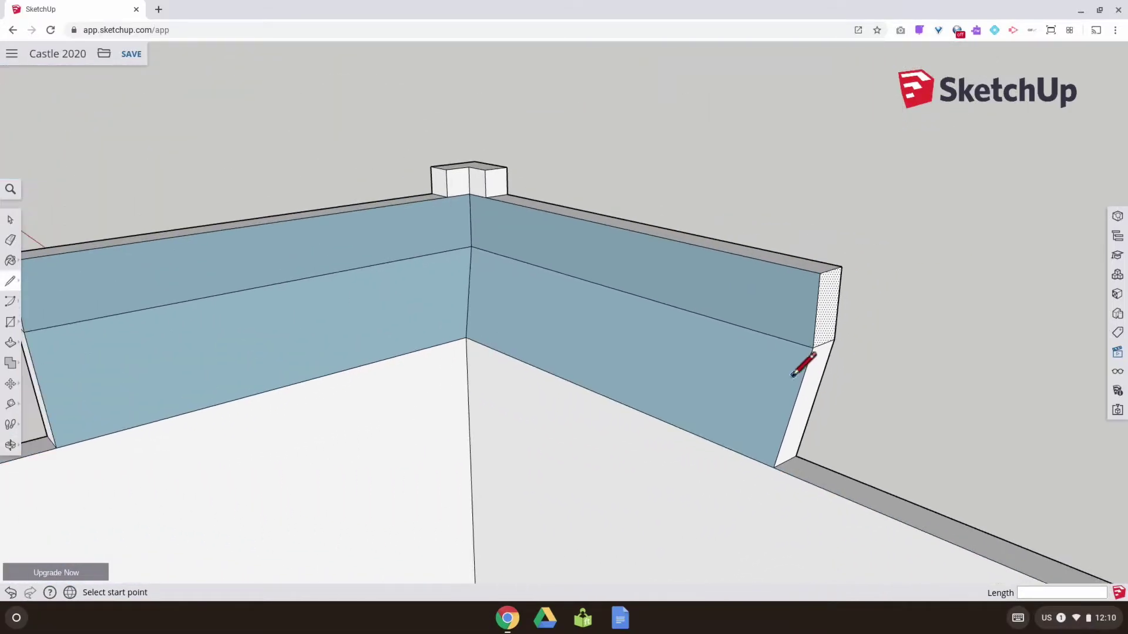
pyautogui.scroll(-5, 382, 453)
pyautogui.moveTo(383, 453)
pyautogui.mouseDown(button='middle')
pyautogui.moveTo(612, 460)
pyautogui.moveTo(768, 410)
pyautogui.moveTo(501, 428)
pyautogui.moveTo(615, 433)
pyautogui.moveTo(651, 346)
pyautogui.mouseUp(button='middle')
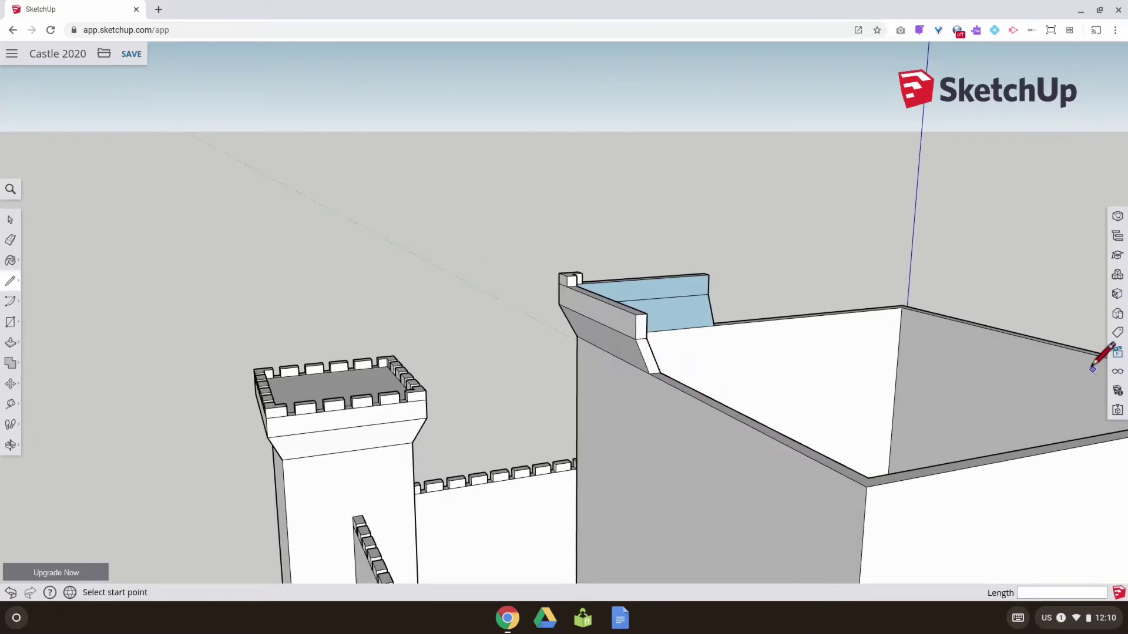
pyautogui.moveTo(590, 392)
pyautogui.mouseDown(button='middle')
pyautogui.moveTo(557, 298)
pyautogui.moveTo(539, 340)
pyautogui.moveTo(564, 279)
pyautogui.mouseUp(button='middle')
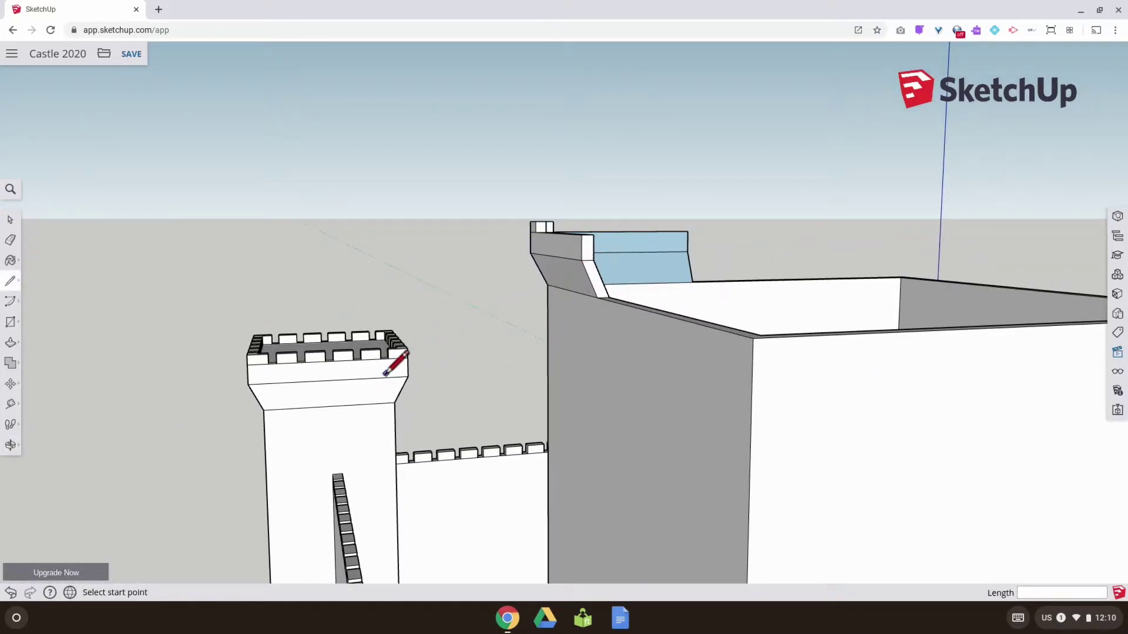
pyautogui.moveTo(487, 351); pyautogui.dragTo(438, 339, button='middle')
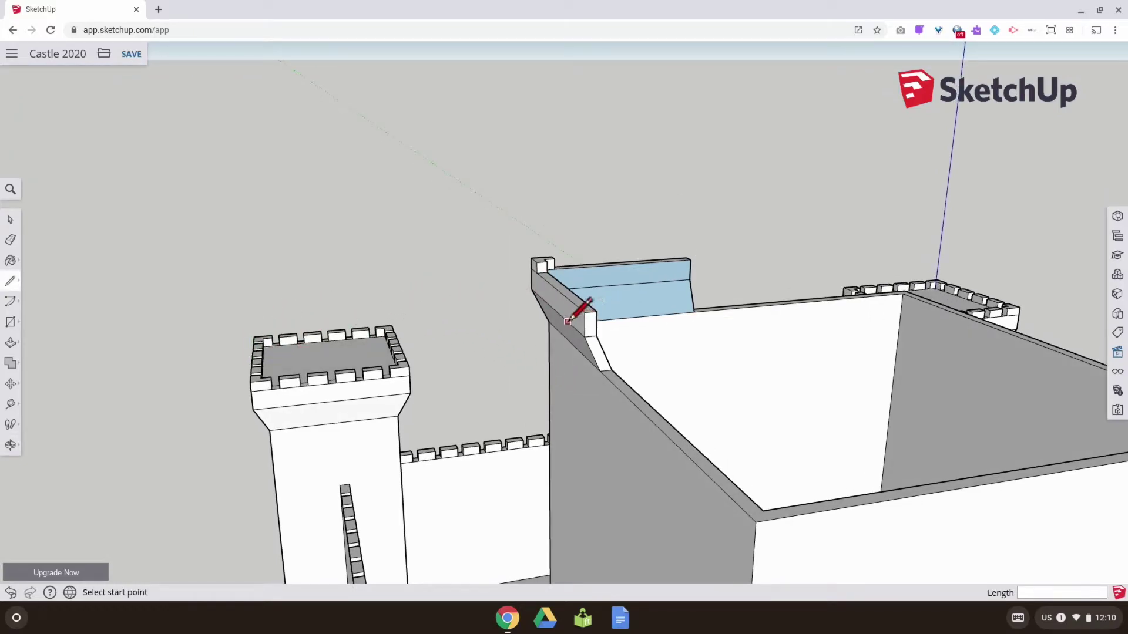
pyautogui.moveTo(573, 333); pyautogui.dragTo(673, 289, button='middle')
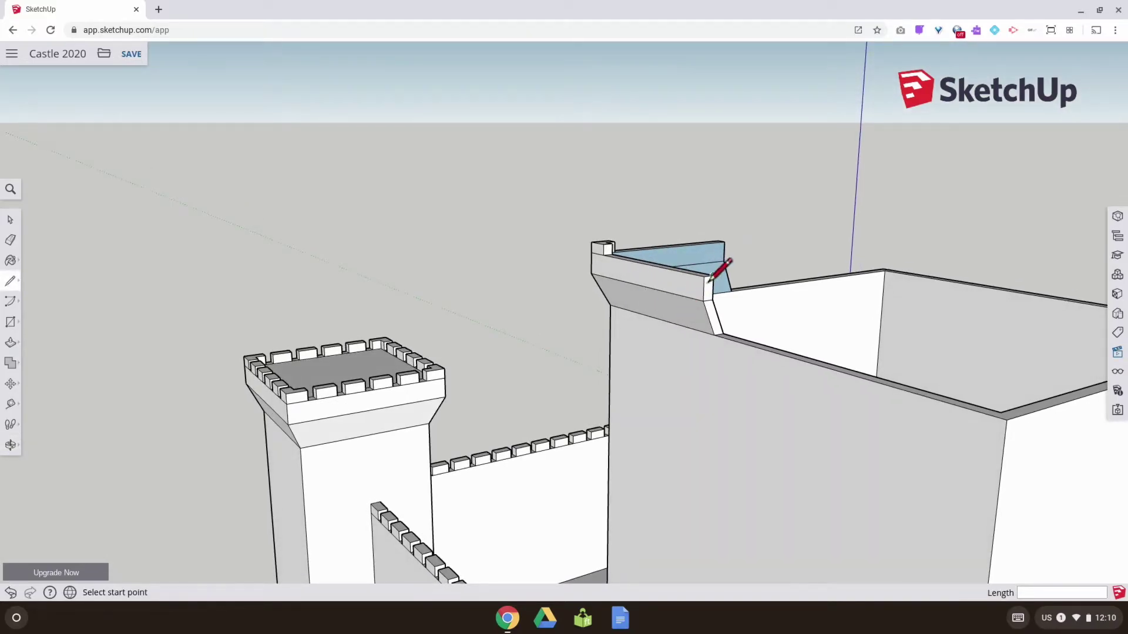
pyautogui.moveTo(725, 279)
pyautogui.mouseDown(button='middle')
pyautogui.moveTo(564, 323)
pyautogui.moveTo(386, 345)
pyautogui.moveTo(394, 333)
pyautogui.mouseUp(button='middle')
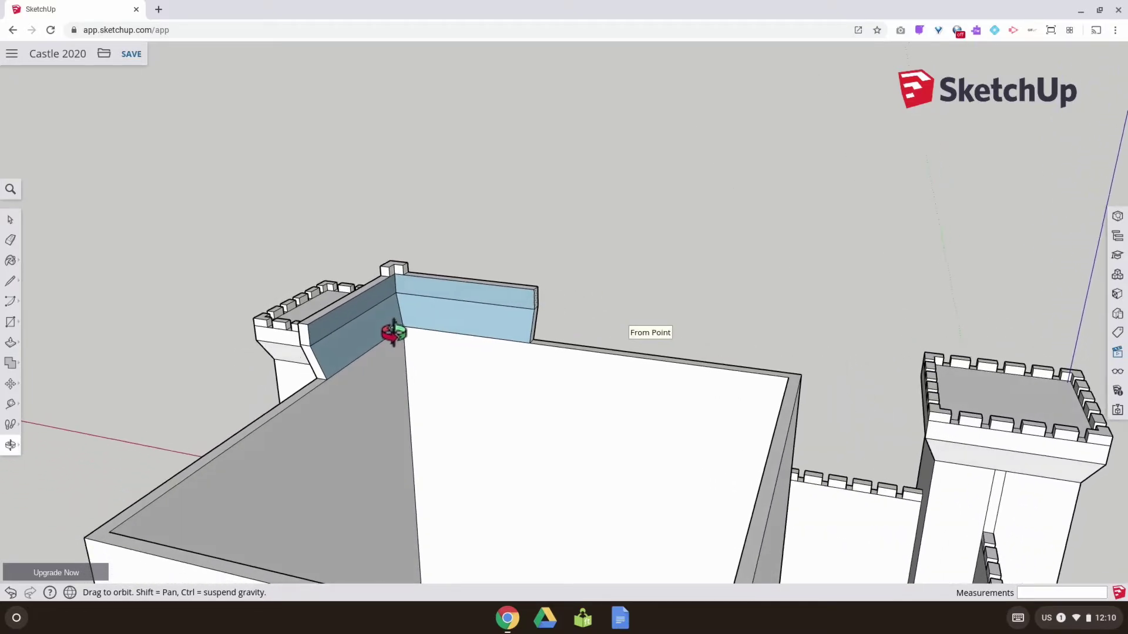
# Try to sweep the flare's lower sloped profile along the keep's outer top edges with Follow Me.
pyautogui.click(10, 220)
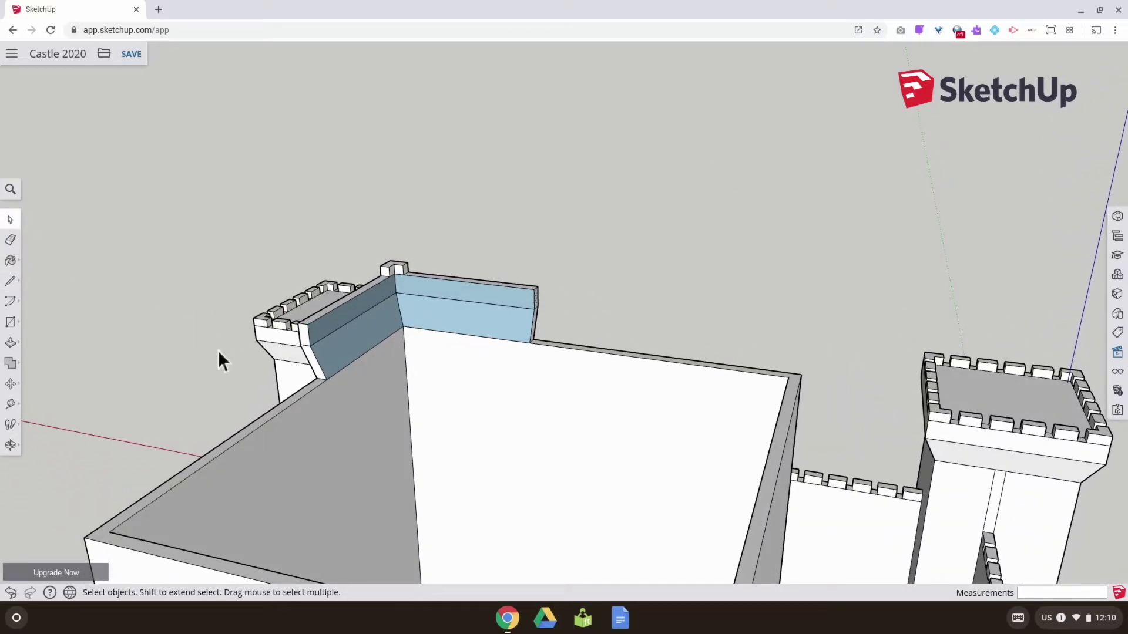
pyautogui.click(291, 395)
pyautogui.moveTo(288, 453); pyautogui.dragTo(294, 378, button='middle')
pyautogui.keyDown('shift'); pyautogui.click(270, 478); pyautogui.keyUp('shift')
pyautogui.keyDown('shift'); pyautogui.click(773, 490); pyautogui.keyUp('shift')
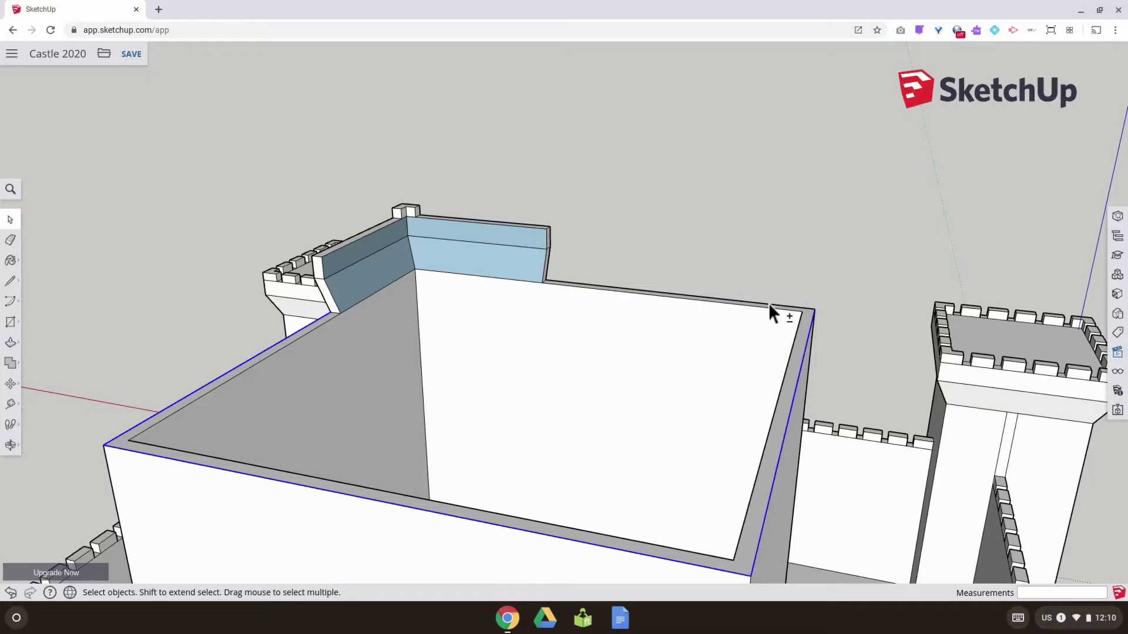
pyautogui.moveTo(780, 286); pyautogui.dragTo(925, 291, button='middle')
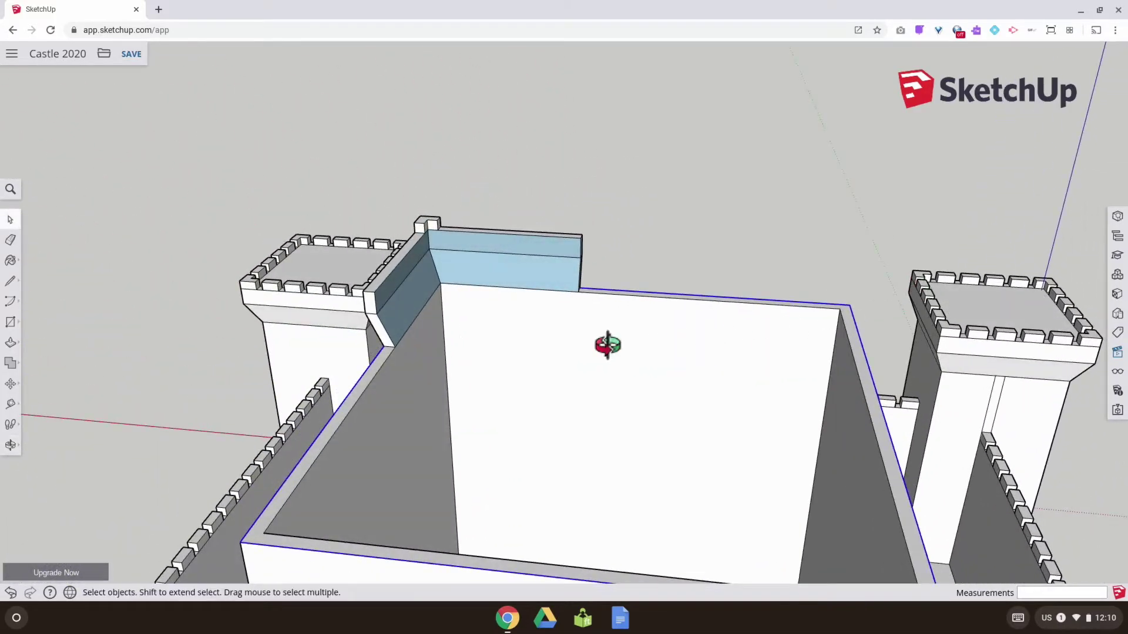
pyautogui.moveTo(614, 350); pyautogui.dragTo(798, 312, button='middle')
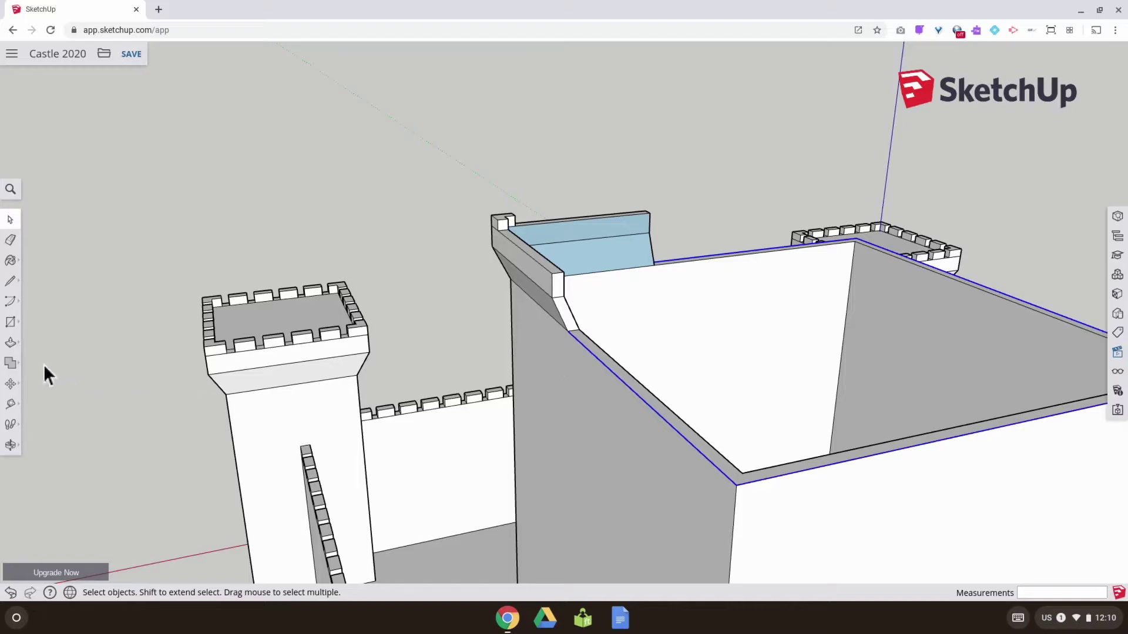
pyautogui.click(12, 344)
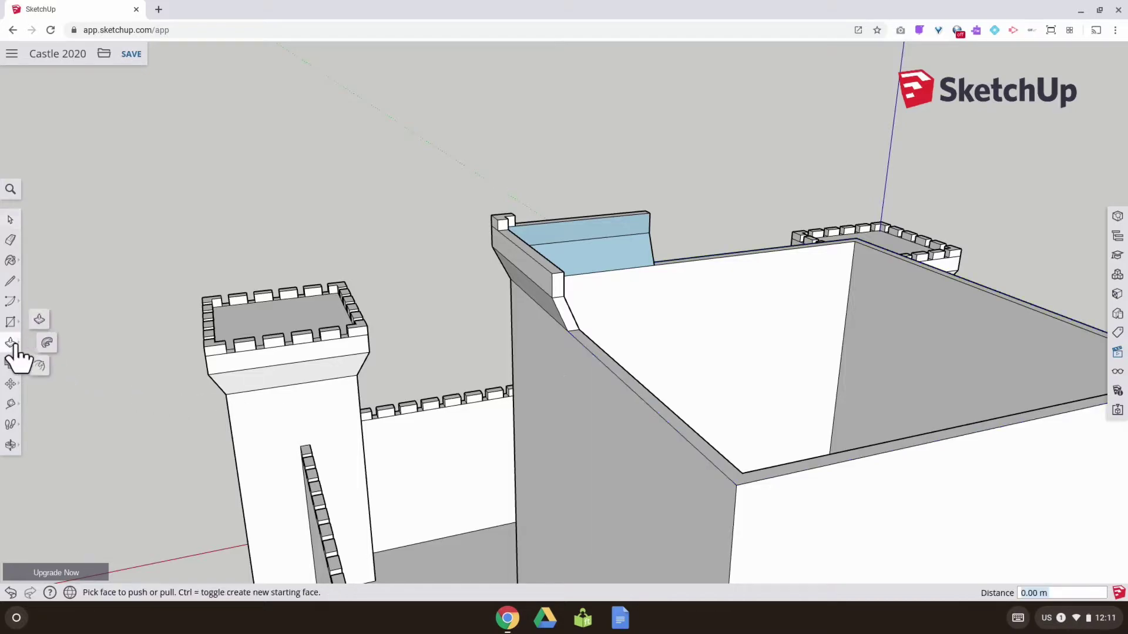
pyautogui.click(49, 344)
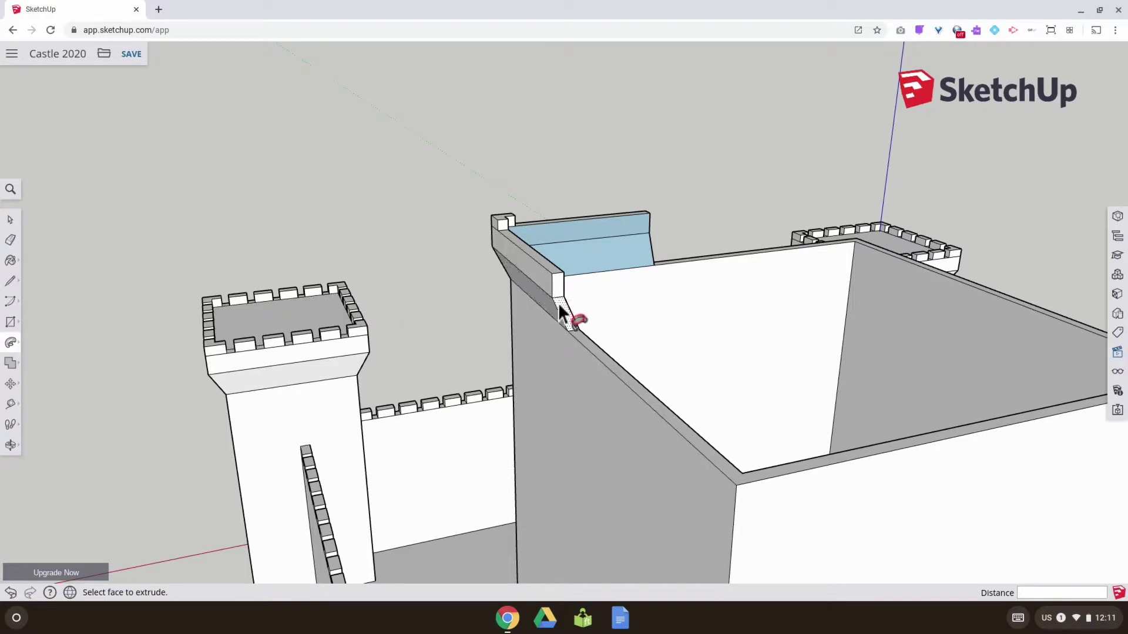
pyautogui.click(570, 326)
pyautogui.click(10, 219)
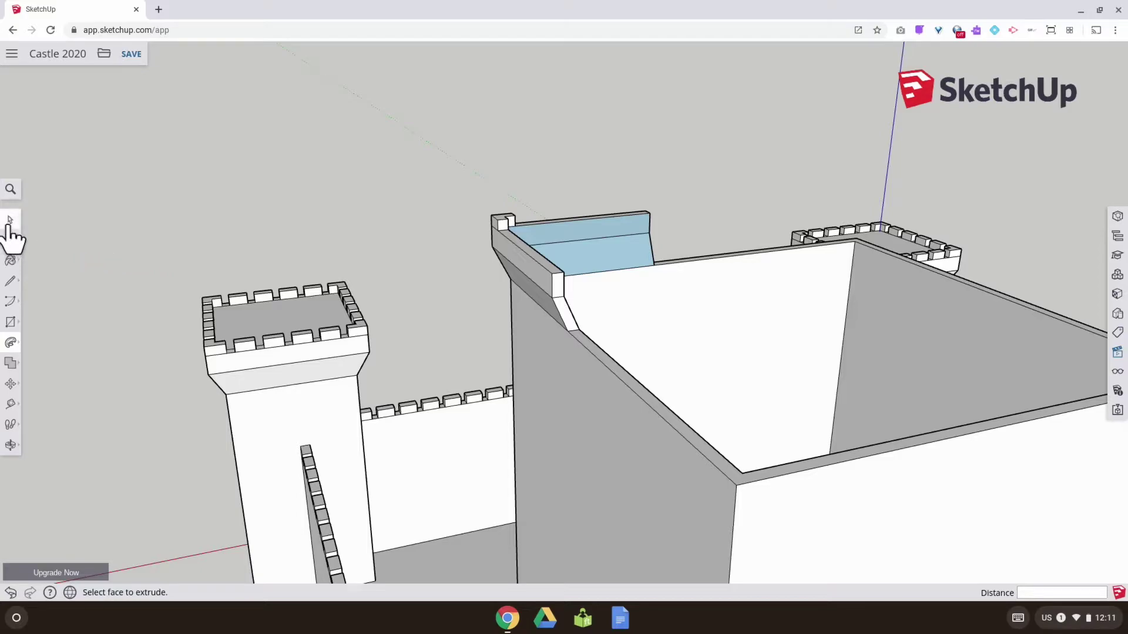
# Sweep the flare's lower sloped profile along the keep's four outer top edges to the other end of the flare with Follow Me.
pyautogui.click(606, 363)
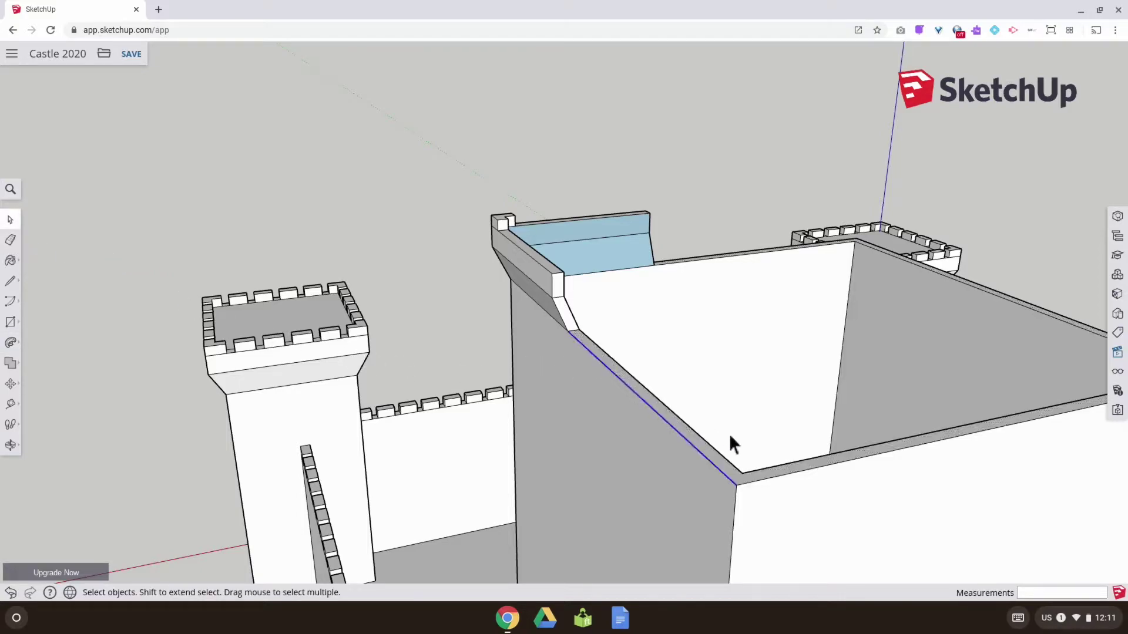
pyautogui.keyDown('shift'); pyautogui.click(805, 470); pyautogui.keyUp('shift')
pyautogui.keyDown('shift'); pyautogui.click(818, 467); pyautogui.keyUp('shift')
pyautogui.keyDown('shift'); pyautogui.click(817, 467); pyautogui.keyUp('shift')
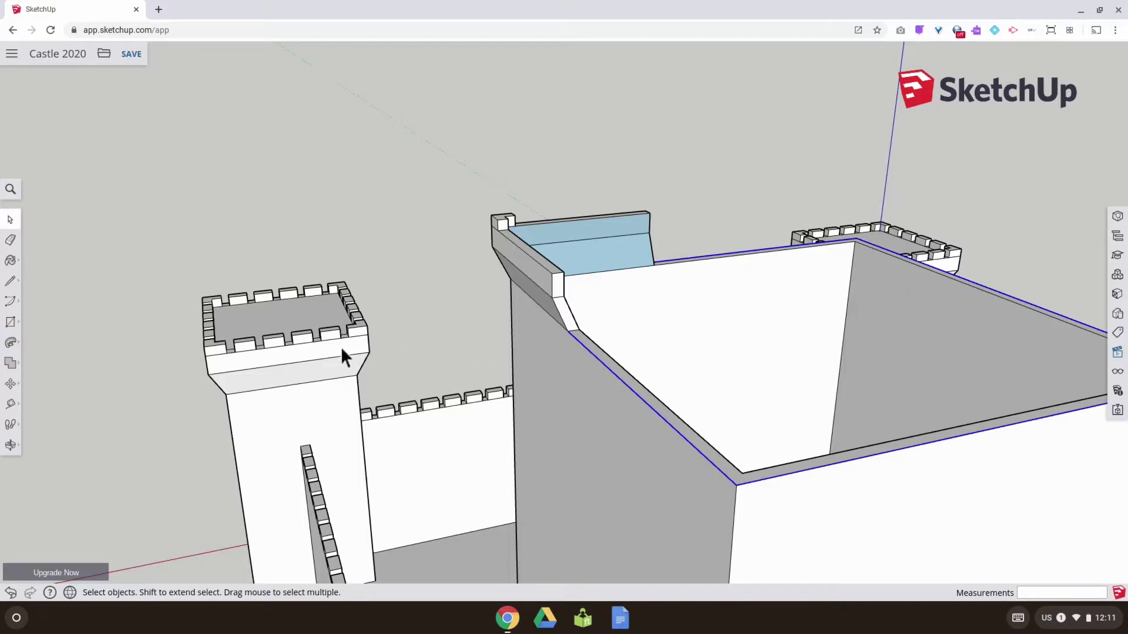
pyautogui.click(10, 344)
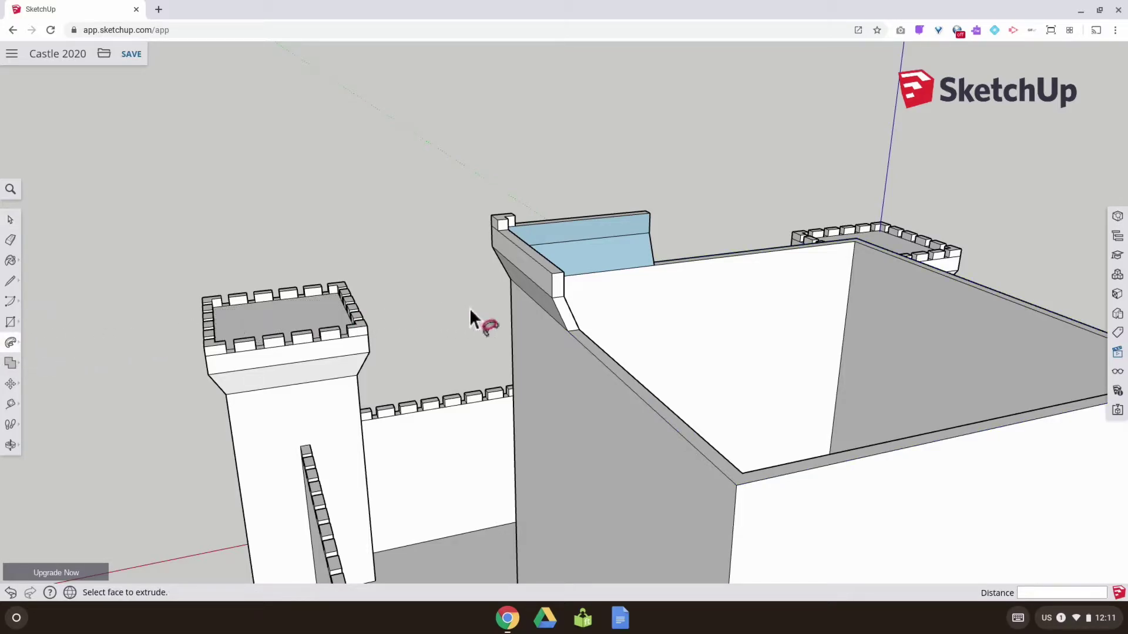
pyautogui.moveTo(582, 325); pyautogui.dragTo(587, 339)
pyautogui.moveTo(679, 413); pyautogui.dragTo(628, 361)
pyautogui.press('o')
pyautogui.press('p')
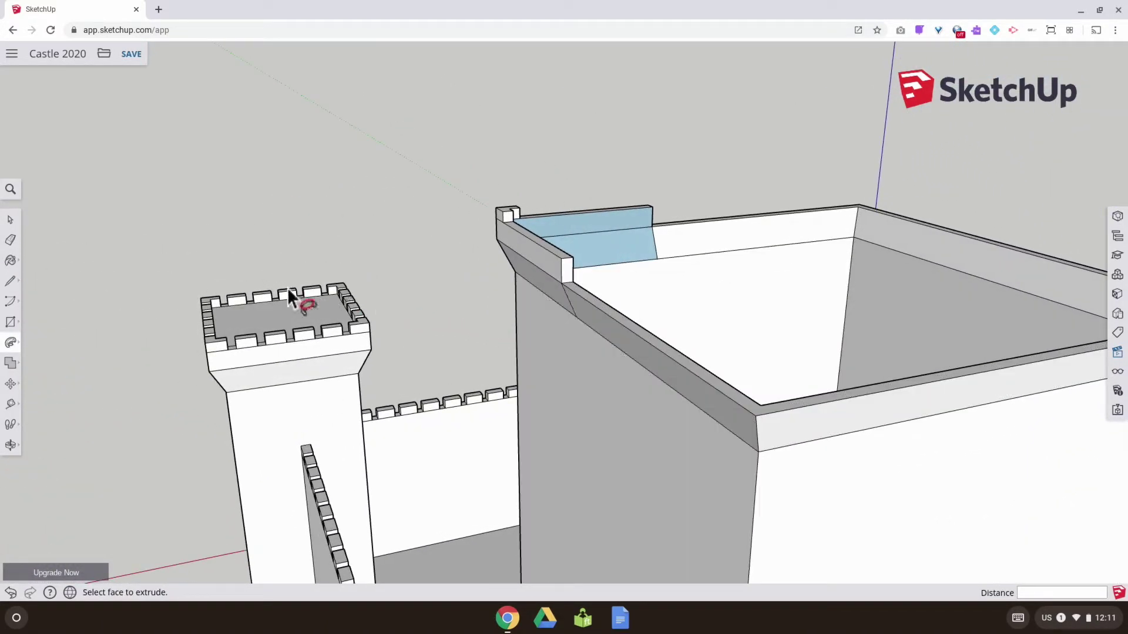
# Sweep the flare's upper upright profile along the outer top edges of the new sloped band with Follow Me.
pyautogui.click(11, 222)
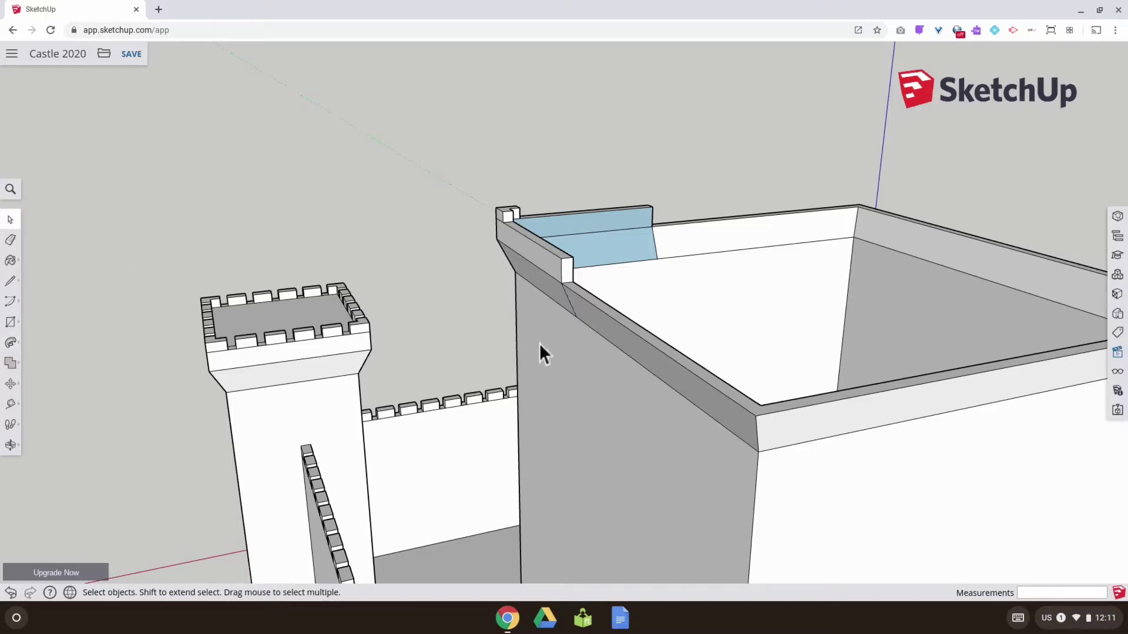
pyautogui.click(641, 337)
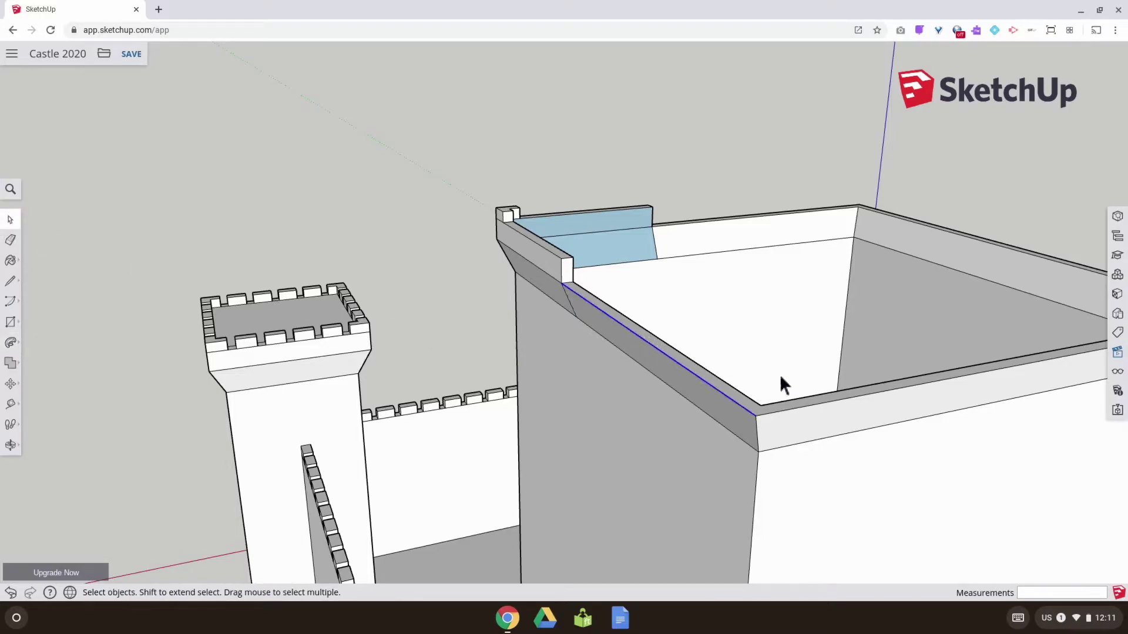
pyautogui.moveTo(929, 345); pyautogui.dragTo(596, 379, button='middle')
pyautogui.keyDown('shift'); pyautogui.click(637, 425); pyautogui.keyUp('shift')
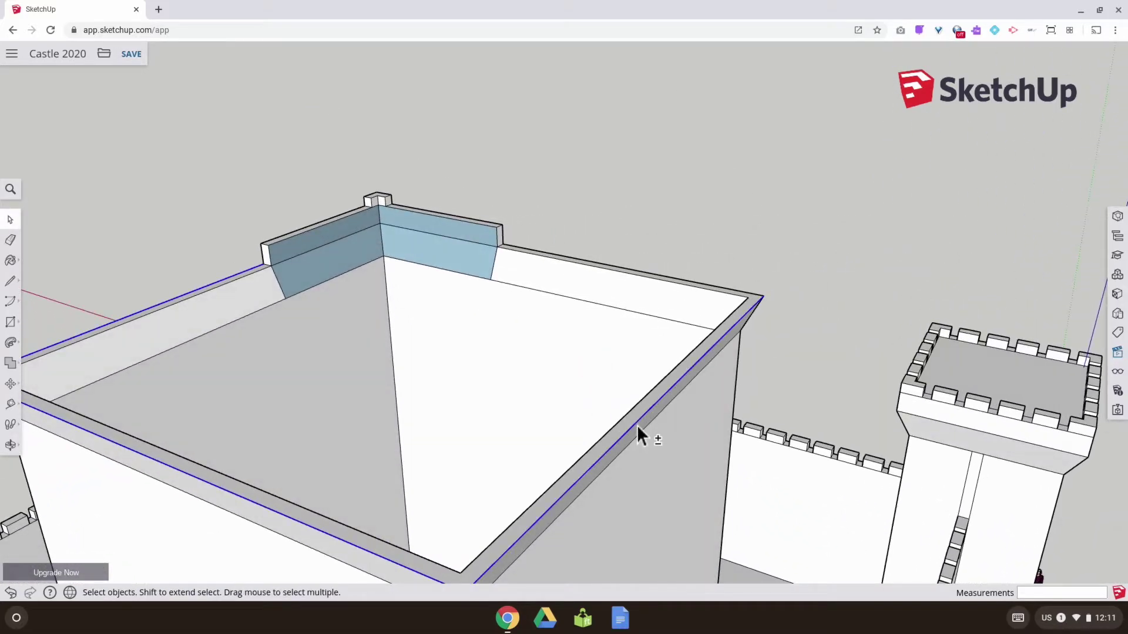
pyautogui.keyDown('shift'); pyautogui.click(693, 281); pyautogui.keyUp('shift')
pyautogui.moveTo(511, 338); pyautogui.dragTo(630, 361, button='middle')
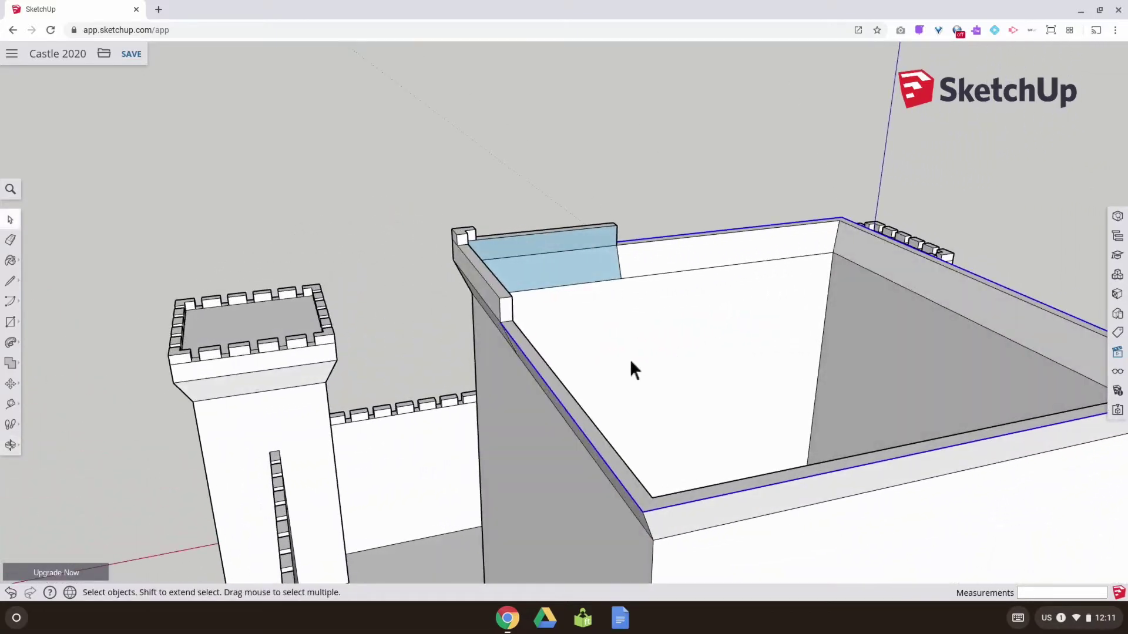
pyautogui.click(9, 343)
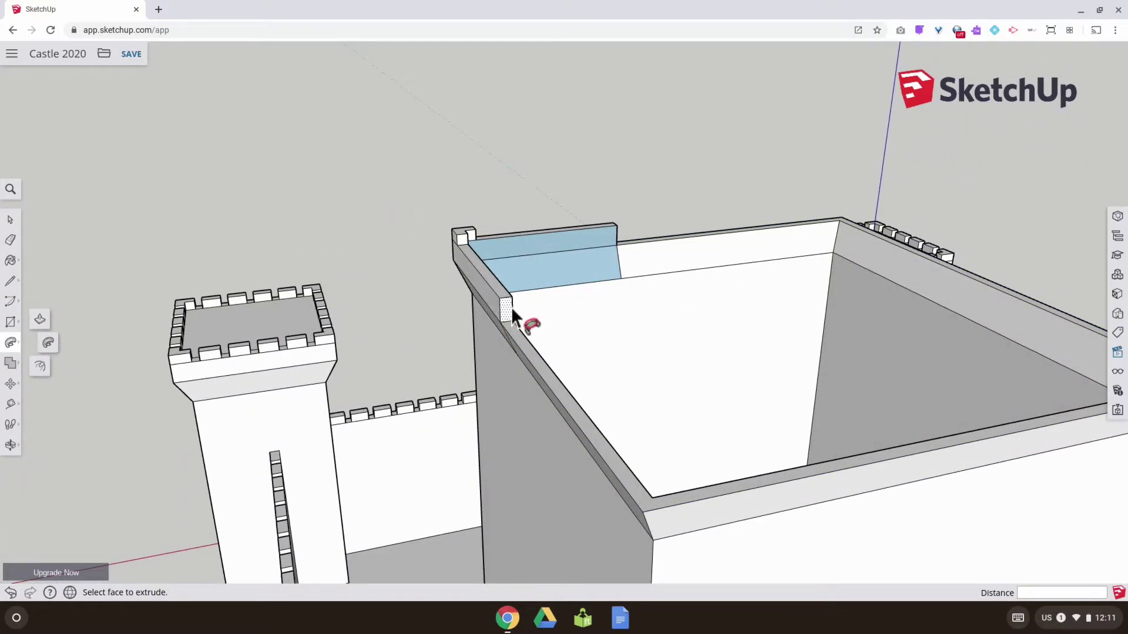
pyautogui.moveTo(646, 344); pyautogui.dragTo(665, 305, button='middle')
pyautogui.scroll(5, 665, 304)
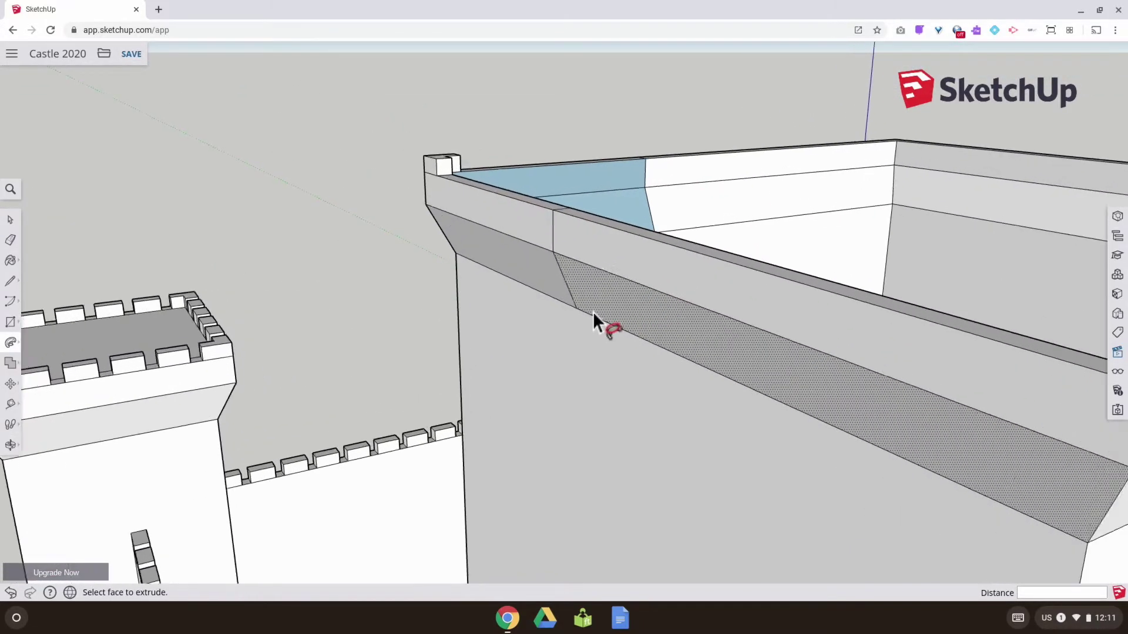
# Erase the seam lines between the original blue flare faces and the new bands on the inside of the keep's top.
pyautogui.click(17, 246)
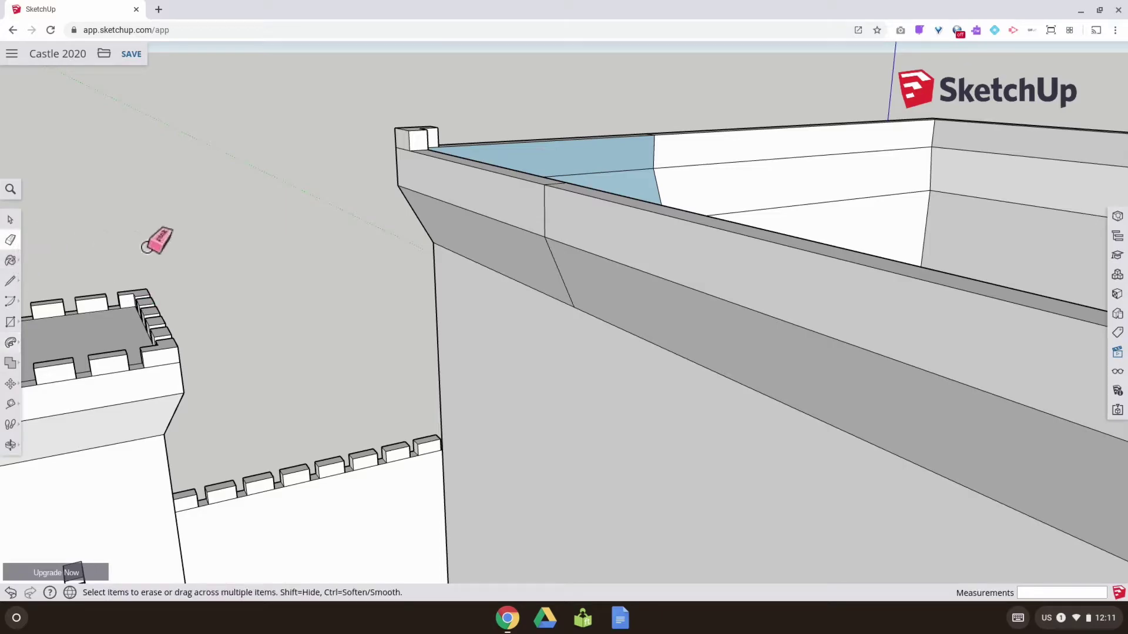
pyautogui.moveTo(562, 254)
pyautogui.mouseDown(button='middle')
pyautogui.moveTo(599, 284)
pyautogui.moveTo(503, 378)
pyautogui.mouseUp(button='middle')
pyautogui.moveTo(600, 353)
pyautogui.mouseDown(button='middle')
pyautogui.moveTo(380, 355)
pyautogui.moveTo(120, 257)
pyautogui.mouseUp(button='middle')
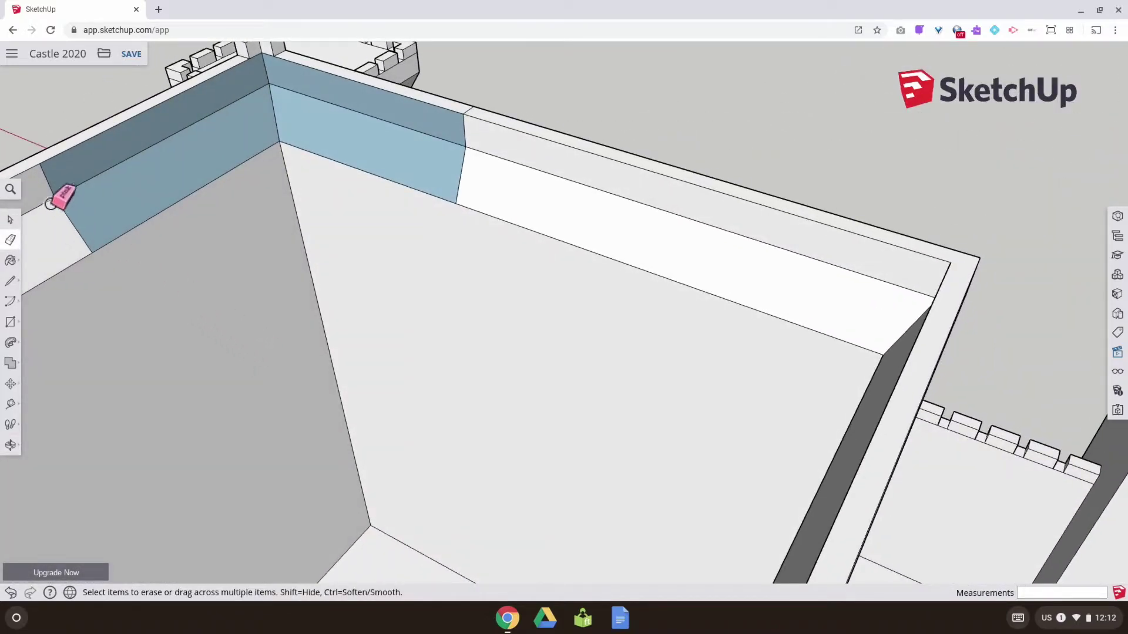
pyautogui.moveTo(46, 189)
pyautogui.mouseDown()
pyautogui.moveTo(63, 216)
pyautogui.moveTo(160, 206)
pyautogui.moveTo(349, 164)
pyautogui.moveTo(430, 160)
pyautogui.moveTo(478, 173)
pyautogui.moveTo(469, 120)
pyautogui.mouseUp()
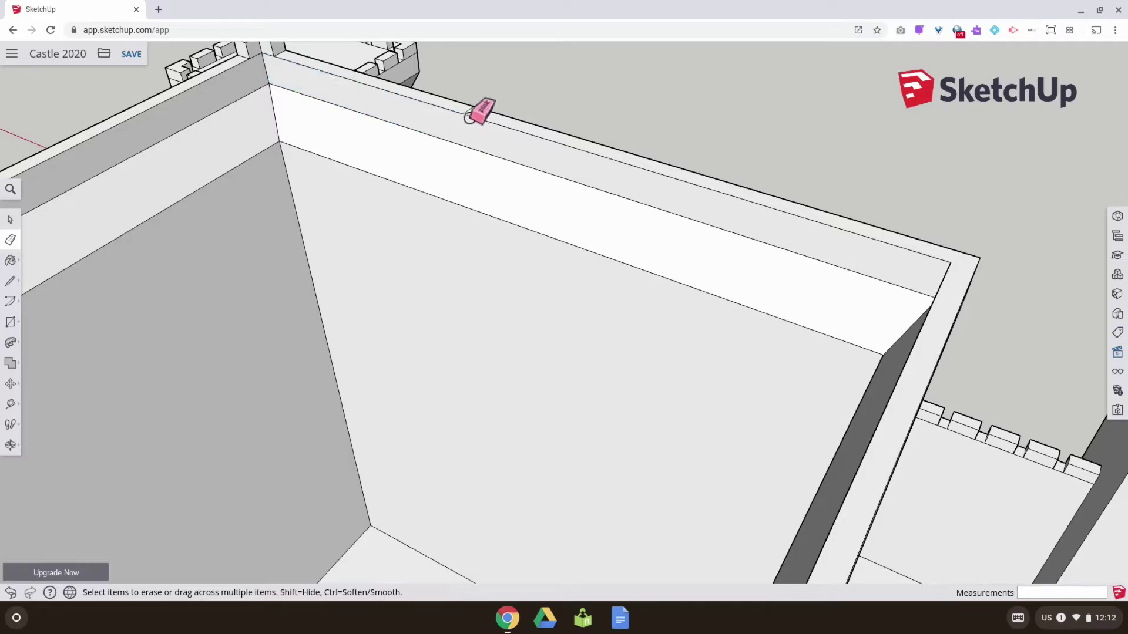
# Erase the remaining seam line across the sloped band on the outside of the keep's flared top.
pyautogui.moveTo(652, 147)
pyautogui.mouseDown(button='middle')
pyautogui.moveTo(624, 182)
pyautogui.moveTo(242, 244)
pyautogui.moveTo(391, 188)
pyautogui.moveTo(377, 453)
pyautogui.moveTo(234, 288)
pyautogui.moveTo(239, 269)
pyautogui.moveTo(336, 359)
pyautogui.mouseUp(button='middle')
pyautogui.scroll(2, 331, 325)
pyautogui.click(338, 312)
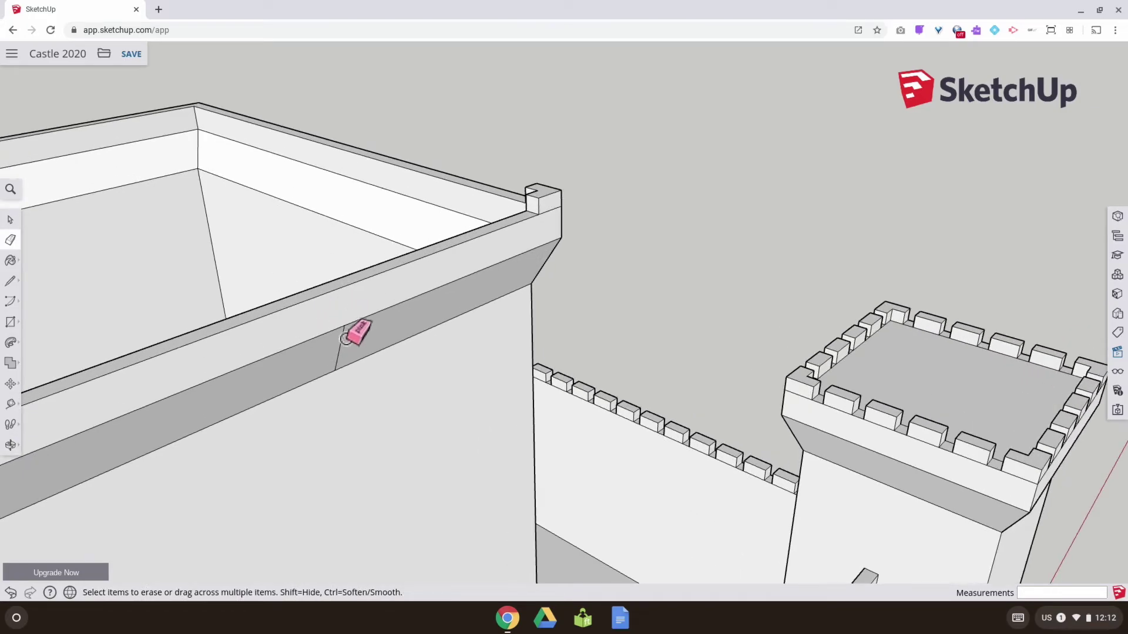
pyautogui.moveTo(614, 358)
pyautogui.mouseDown(button='middle')
pyautogui.moveTo(428, 390)
pyautogui.moveTo(403, 358)
pyautogui.moveTo(668, 378)
pyautogui.moveTo(423, 403)
pyautogui.moveTo(340, 340)
pyautogui.moveTo(391, 341)
pyautogui.moveTo(423, 433)
pyautogui.mouseUp(button='middle')
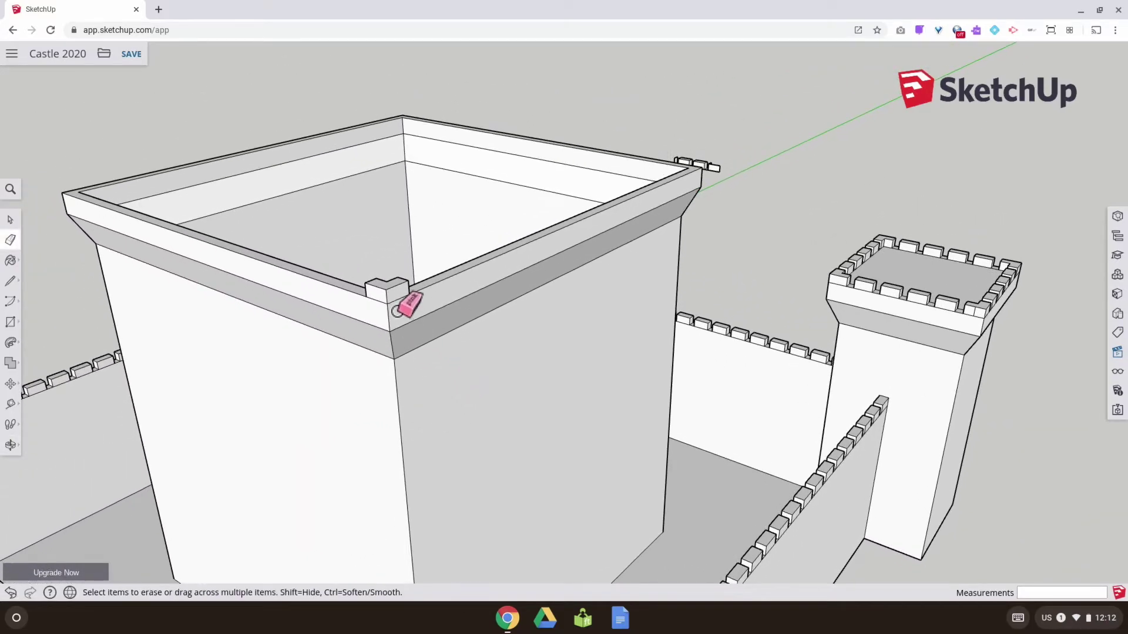
# Split the L-shaped corner battlement with a line from its inner corner across the top and a 0.30 m vertical line down the outer face.
pyautogui.scroll(5, 397, 311)
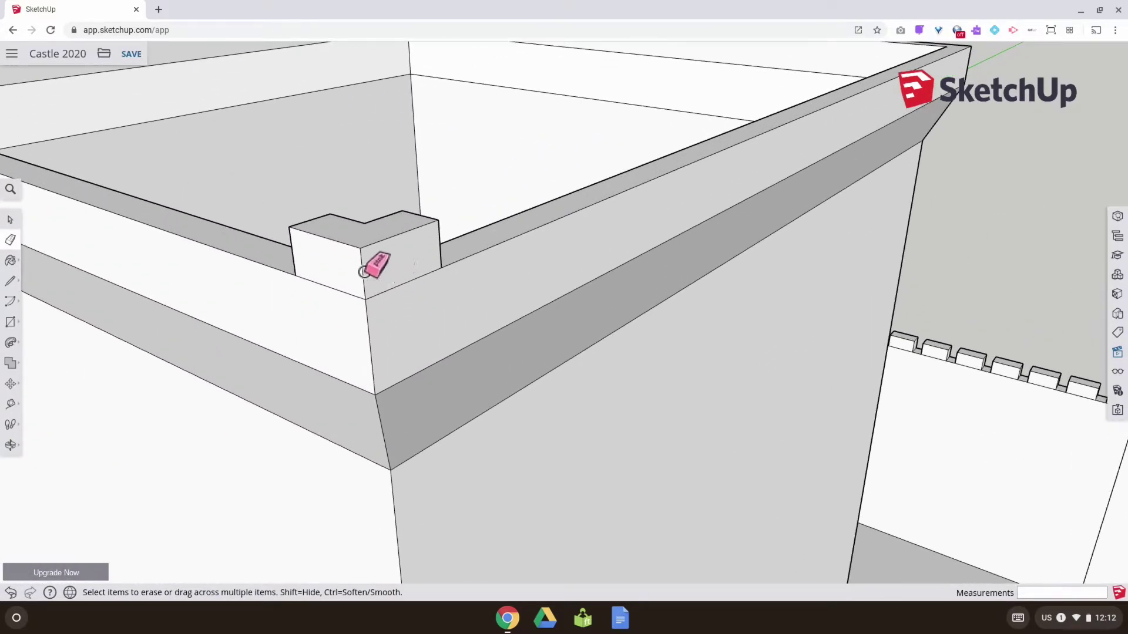
pyautogui.click(10, 281)
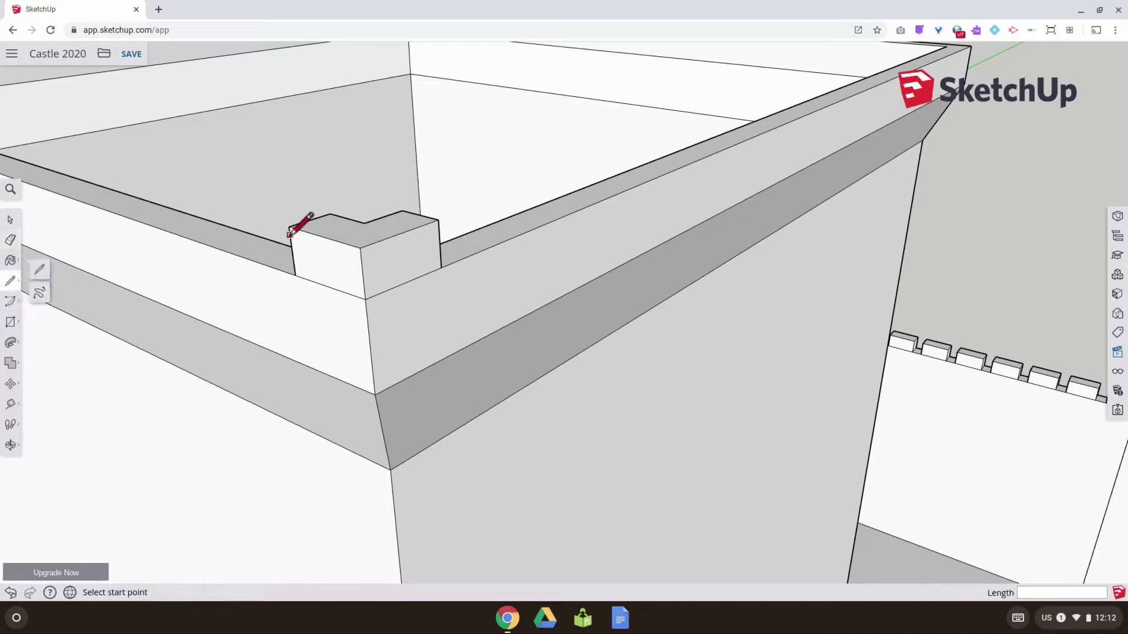
pyautogui.click(364, 223)
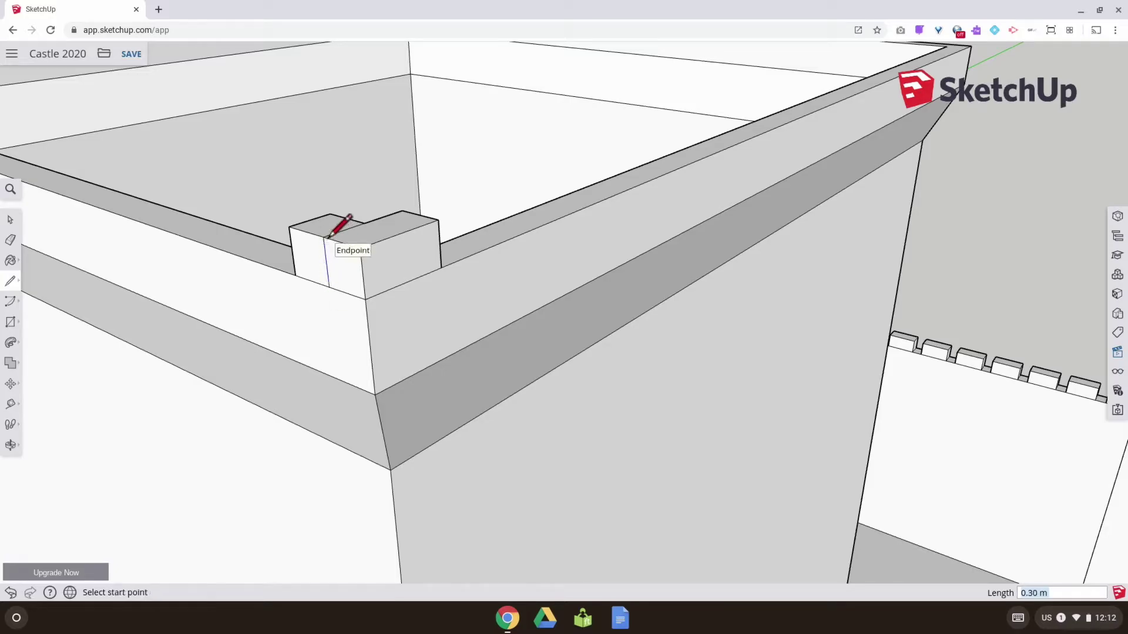
pyautogui.moveTo(475, 216)
pyautogui.mouseDown(button='middle')
pyautogui.moveTo(285, 282)
pyautogui.moveTo(421, 277)
pyautogui.moveTo(584, 221)
pyautogui.moveTo(615, 254)
pyautogui.moveTo(143, 335)
pyautogui.moveTo(398, 355)
pyautogui.moveTo(574, 350)
pyautogui.moveTo(808, 375)
pyautogui.moveTo(768, 345)
pyautogui.moveTo(844, 370)
pyautogui.moveTo(940, 301)
pyautogui.moveTo(756, 416)
pyautogui.moveTo(705, 433)
pyautogui.moveTo(756, 327)
pyautogui.moveTo(679, 435)
pyautogui.moveTo(624, 413)
pyautogui.mouseUp(button='middle')
pyautogui.scroll(-3, 615, 254)
pyautogui.press('l')
pyautogui.scroll(3, 676, 433)
pyautogui.scroll(3, 617, 433)
pyautogui.scroll(-3, 617, 433)
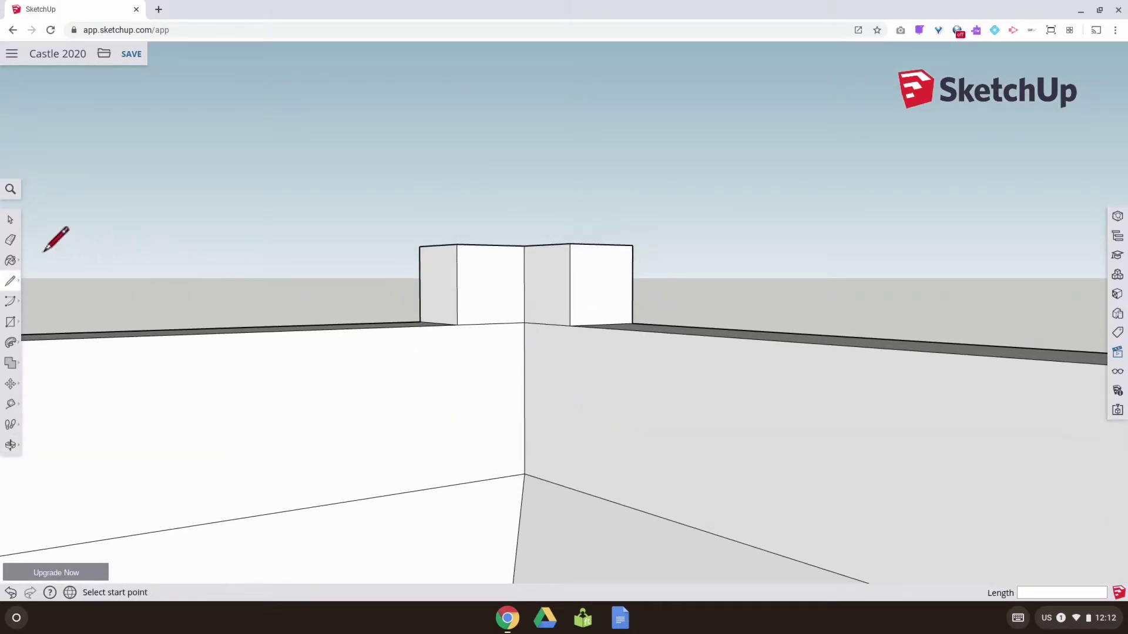
# Erase the edges of the corner battlement's extra leg so that a single rectangular block is left on the keep's corner.
pyautogui.click(13, 242)
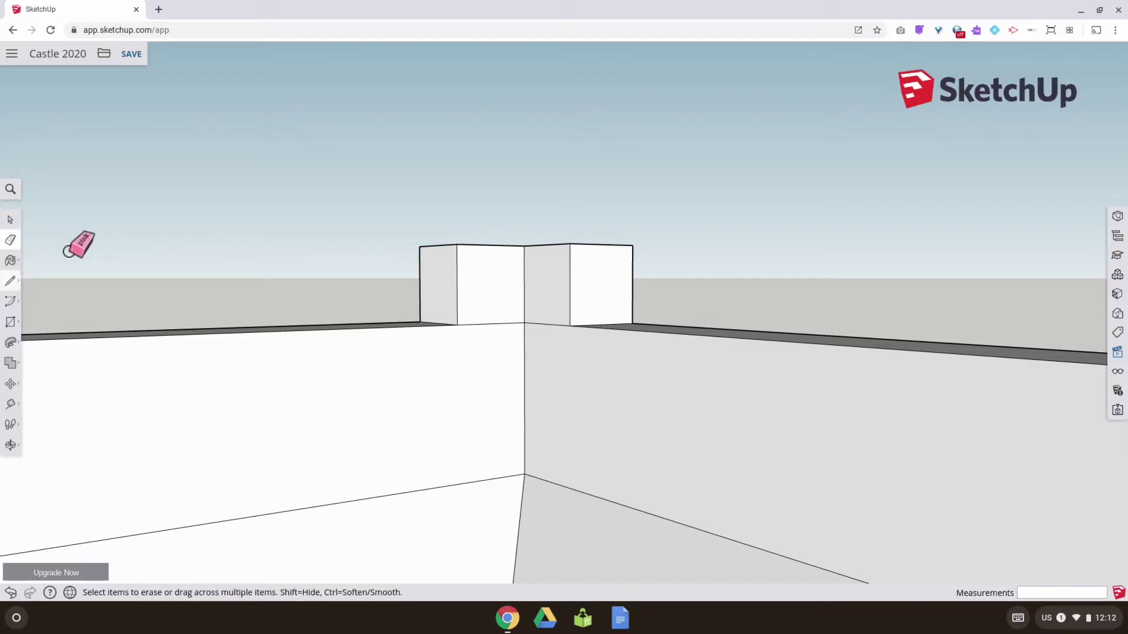
pyautogui.click(571, 247)
pyautogui.click(569, 253)
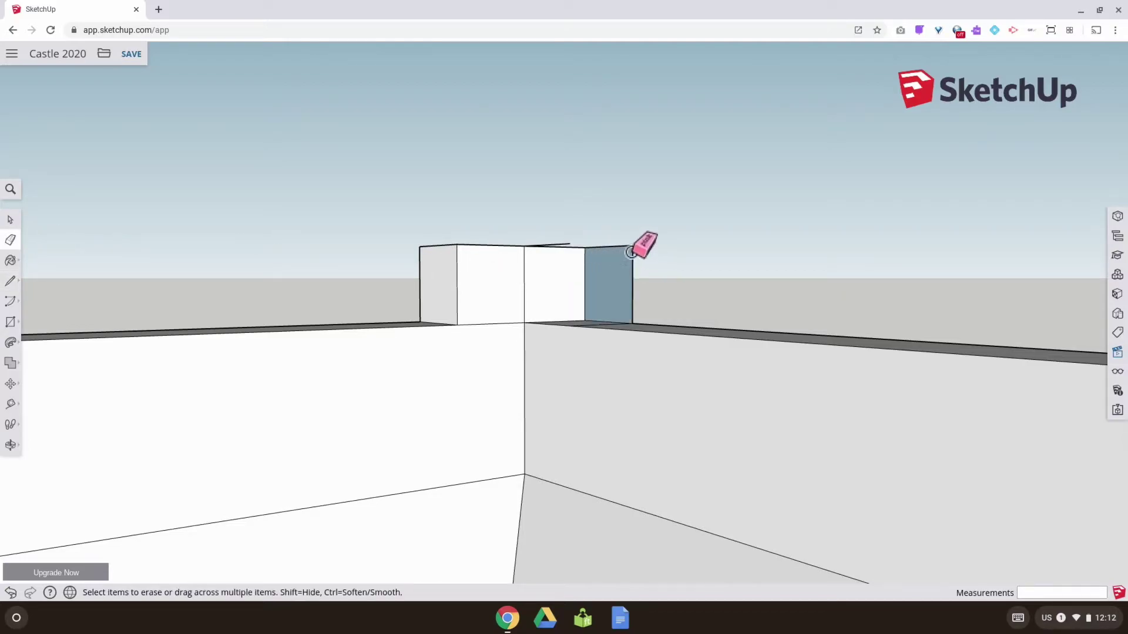
pyautogui.click(628, 243)
pyautogui.moveTo(650, 214); pyautogui.dragTo(592, 327, button='middle')
pyautogui.click(533, 270)
pyautogui.moveTo(662, 249)
pyautogui.mouseDown(button='middle')
pyautogui.moveTo(506, 319)
pyautogui.moveTo(327, 329)
pyautogui.mouseUp(button='middle')
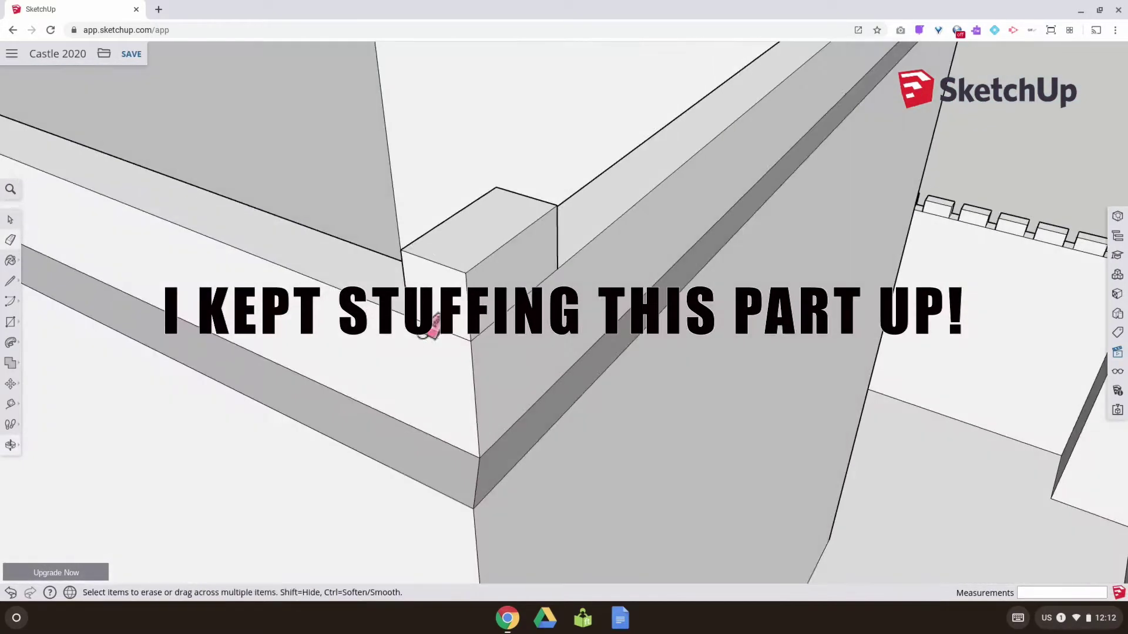
pyautogui.moveTo(415, 335); pyautogui.dragTo(443, 217, button='middle')
# Try to copy the corner battlement block to the far end of the keep's top edge and divide the span with /10.
pyautogui.press('space')
pyautogui.moveTo(347, 262); pyautogui.dragTo(334, 311, button='middle')
pyautogui.scroll(10, 512, 338)
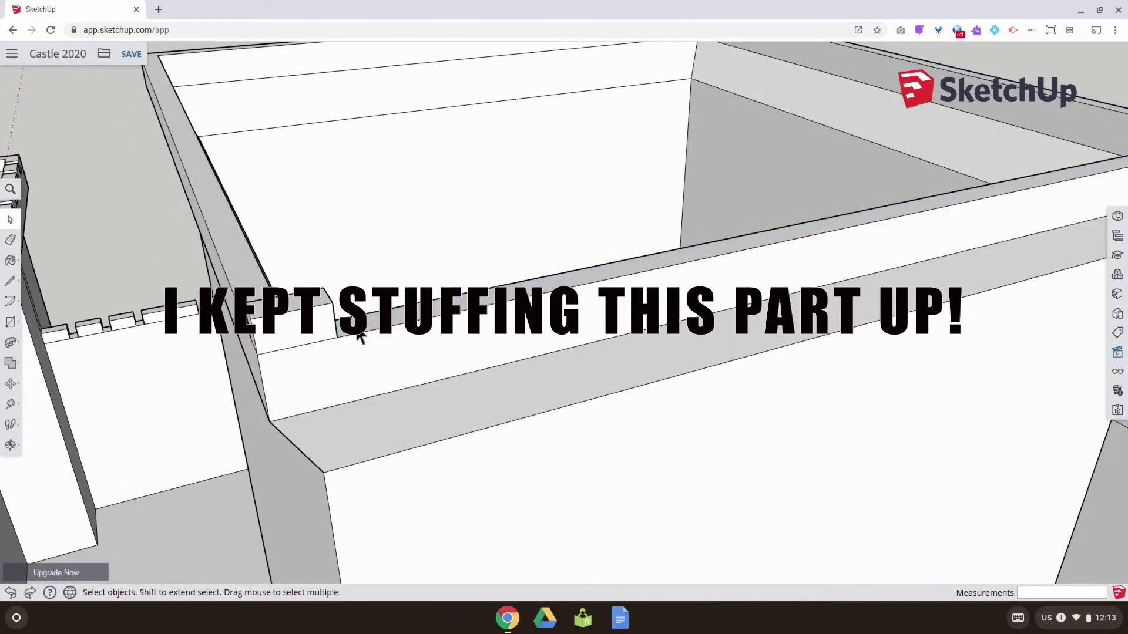
pyautogui.moveTo(344, 353); pyautogui.dragTo(420, 334, button='middle')
pyautogui.keyDown('shift'); pyautogui.click(265, 339); pyautogui.keyUp('shift')
pyautogui.click(10, 384)
pyautogui.click(376, 280)
pyautogui.press('ctrl')
pyautogui.moveTo(376, 280); pyautogui.dragTo(820, 412, button='middle')
pyautogui.click(905, 320)
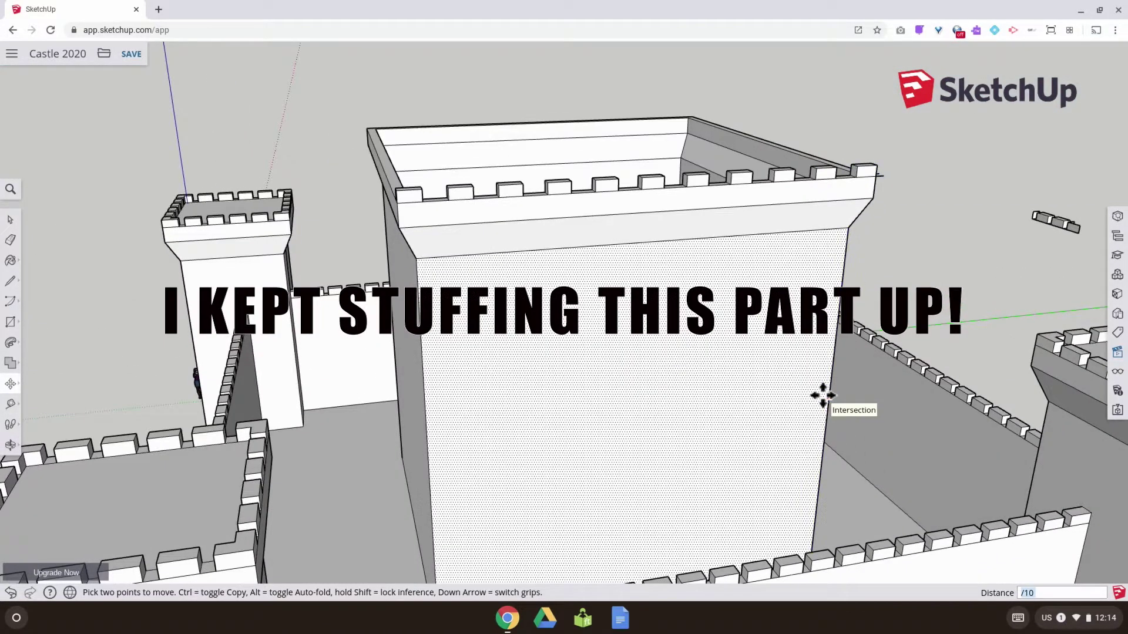
# Try to copy the corner block with its adjoining edges along the keep's top edge as a linear array with x10.
pyautogui.press('space')
pyautogui.moveTo(456, 227); pyautogui.dragTo(153, 227, button='middle')
pyautogui.click(399, 99)
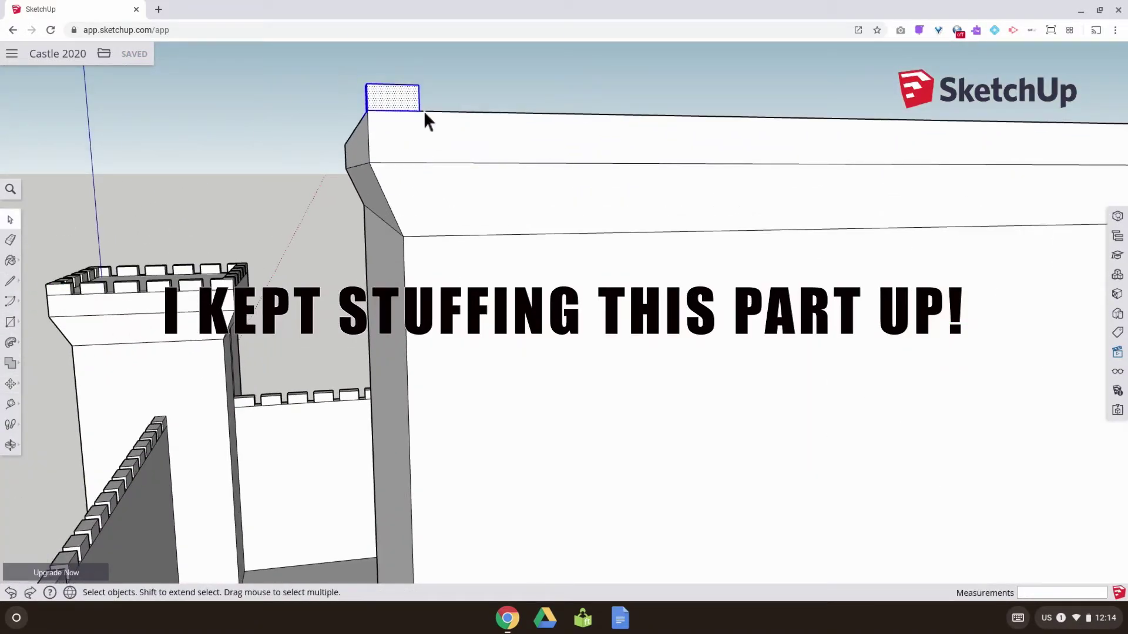
pyautogui.moveTo(422, 123); pyautogui.dragTo(523, 234, button='middle')
pyautogui.press('m')
pyautogui.click(552, 364)
pyautogui.press('ctrl')
pyautogui.moveTo(642, 344); pyautogui.dragTo(886, 239, button='middle')
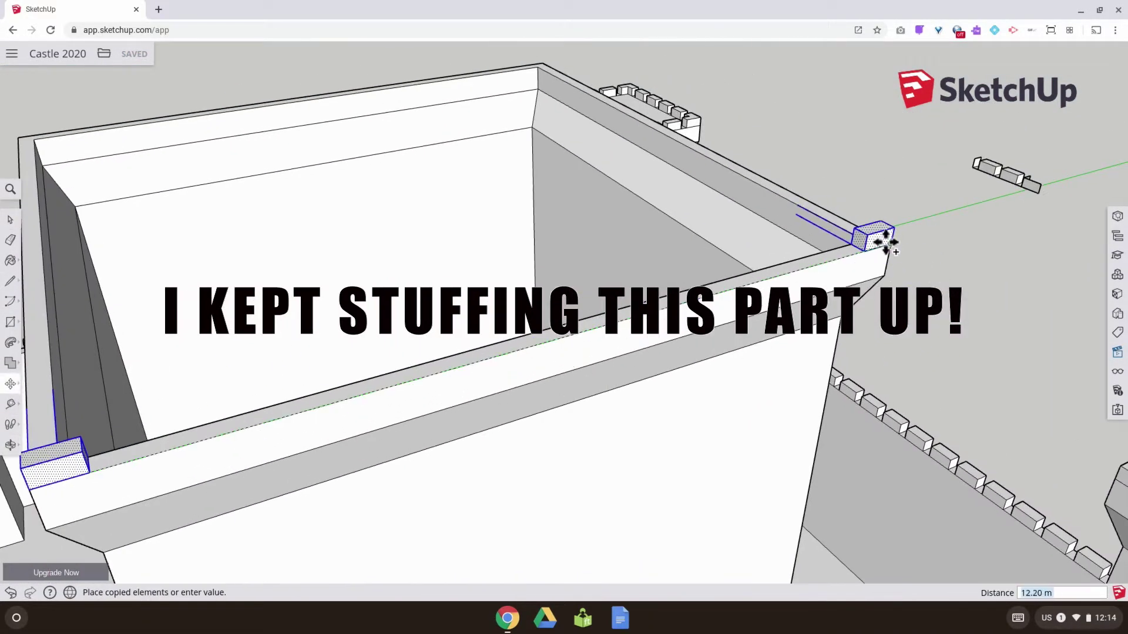
pyautogui.click(863, 250)
pyautogui.write('x10')
pyautogui.press('Return')
# Undo the last battlement copying attempt, back to the single block on the keep's corner.
pyautogui.moveTo(609, 315)
pyautogui.mouseDown(button='middle')
pyautogui.moveTo(18, 445)
pyautogui.moveTo(102, 219)
pyautogui.mouseUp(button='middle')
pyautogui.press('e')
pyautogui.moveTo(357, 488)
pyautogui.mouseDown(button='middle')
pyautogui.moveTo(567, 473)
pyautogui.moveTo(516, 363)
pyautogui.moveTo(502, 421)
pyautogui.moveTo(470, 415)
pyautogui.moveTo(327, 176)
pyautogui.moveTo(327, 317)
pyautogui.moveTo(576, 473)
pyautogui.mouseUp(button='middle')
pyautogui.hotkey('ctrl', 'z')
pyautogui.scroll(5, 597, 420)
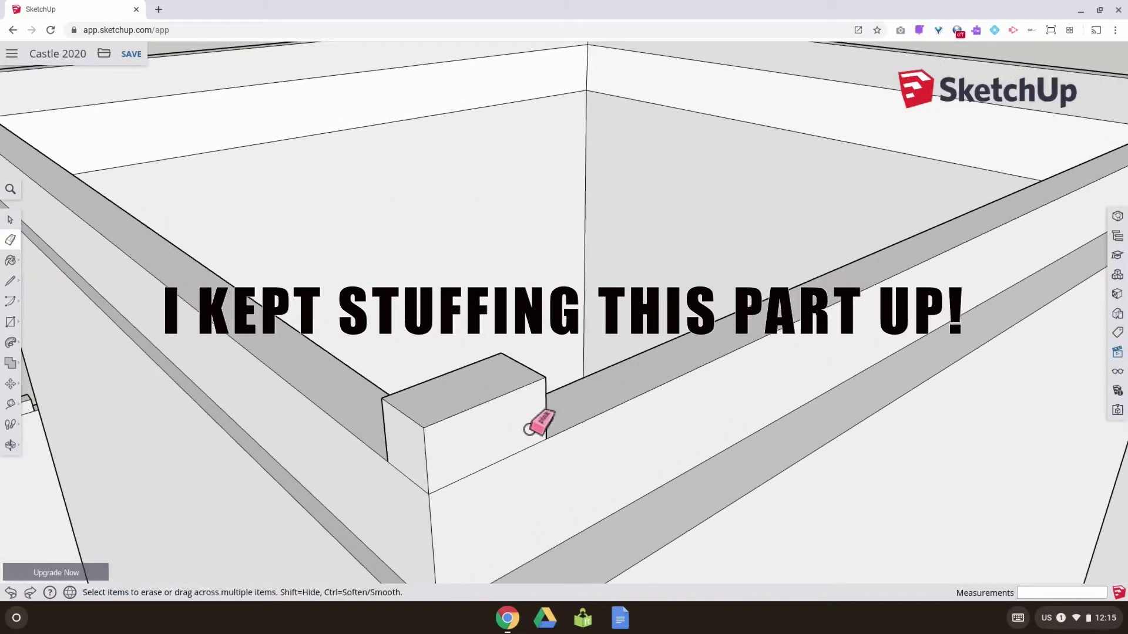
pyautogui.moveTo(531, 429)
pyautogui.mouseDown(button='middle')
pyautogui.moveTo(597, 408)
pyautogui.moveTo(612, 378)
pyautogui.moveTo(819, 368)
pyautogui.moveTo(660, 344)
pyautogui.moveTo(517, 395)
pyautogui.moveTo(597, 357)
pyautogui.mouseUp(button='middle')
pyautogui.moveTo(446, 350)
pyautogui.mouseDown(button='middle')
pyautogui.moveTo(566, 484)
pyautogui.moveTo(715, 254)
pyautogui.mouseUp(button='middle')
# Copy only the corner battlement block 12.20 m to the other end of the keep's top edge and fill the span with /15.
pyautogui.press('space')
pyautogui.moveTo(98, 214)
pyautogui.mouseDown()
pyautogui.moveTo(353, 400)
pyautogui.moveTo(350, 282)
pyautogui.mouseUp()
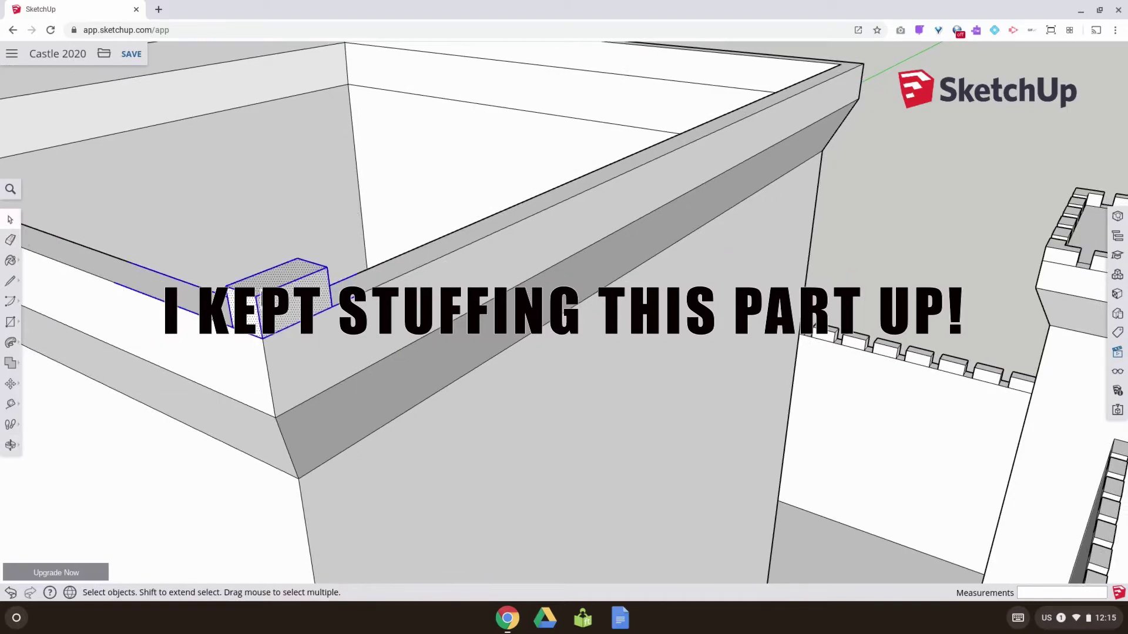
pyautogui.click(294, 302)
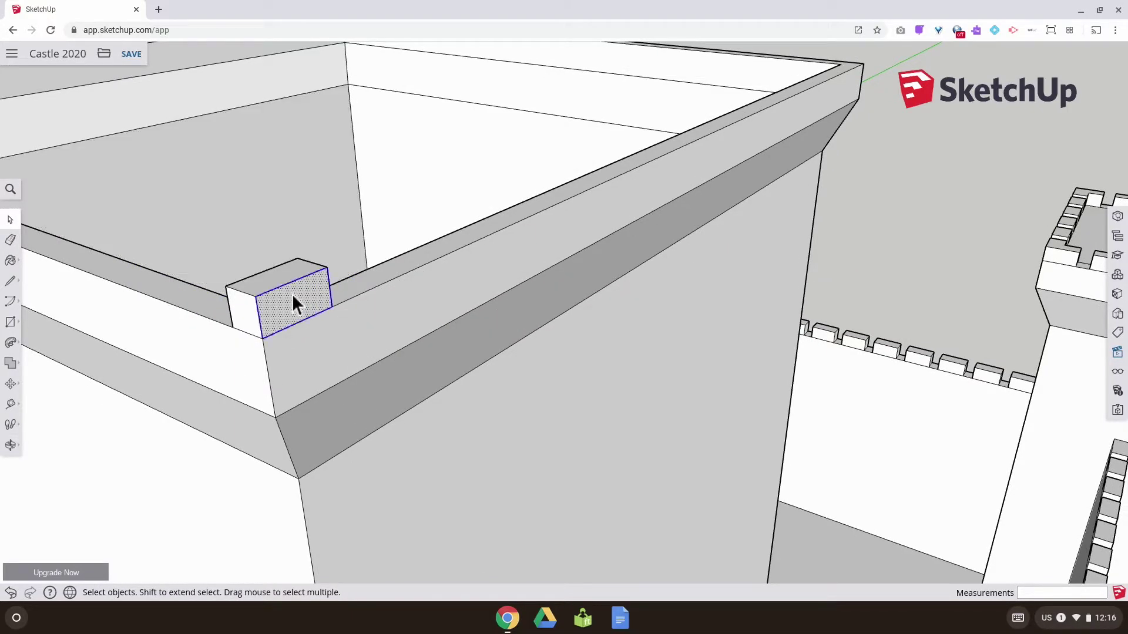
pyautogui.keyDown('shift'); pyautogui.click(268, 283); pyautogui.keyUp('shift')
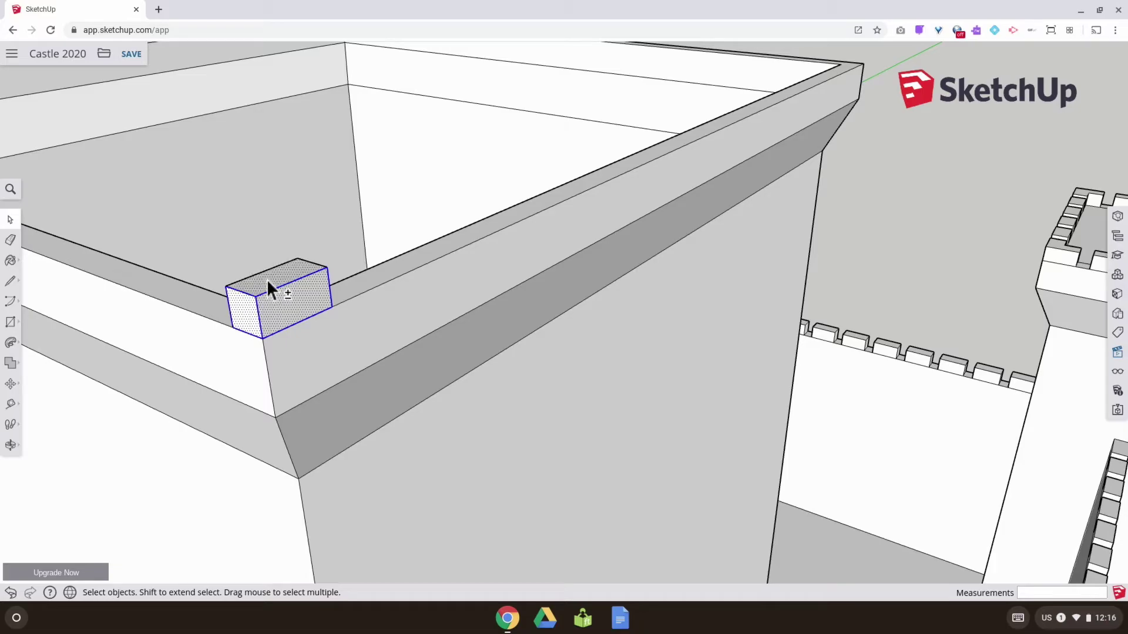
pyautogui.moveTo(327, 290); pyautogui.dragTo(81, 287, button='middle')
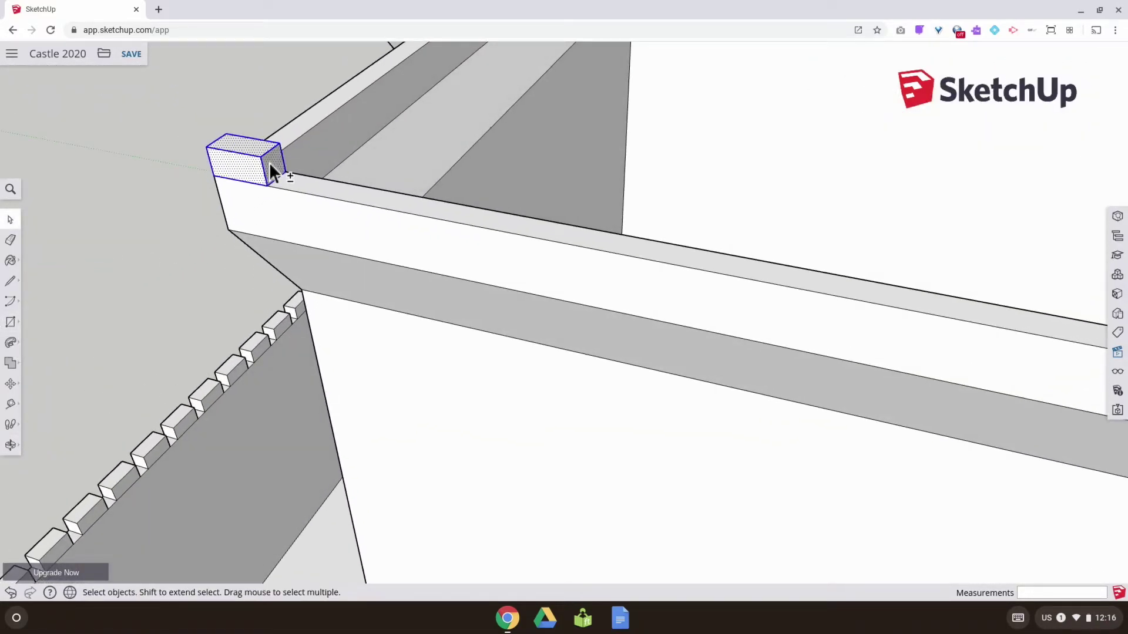
pyautogui.moveTo(169, 206); pyautogui.dragTo(916, 282, button='middle')
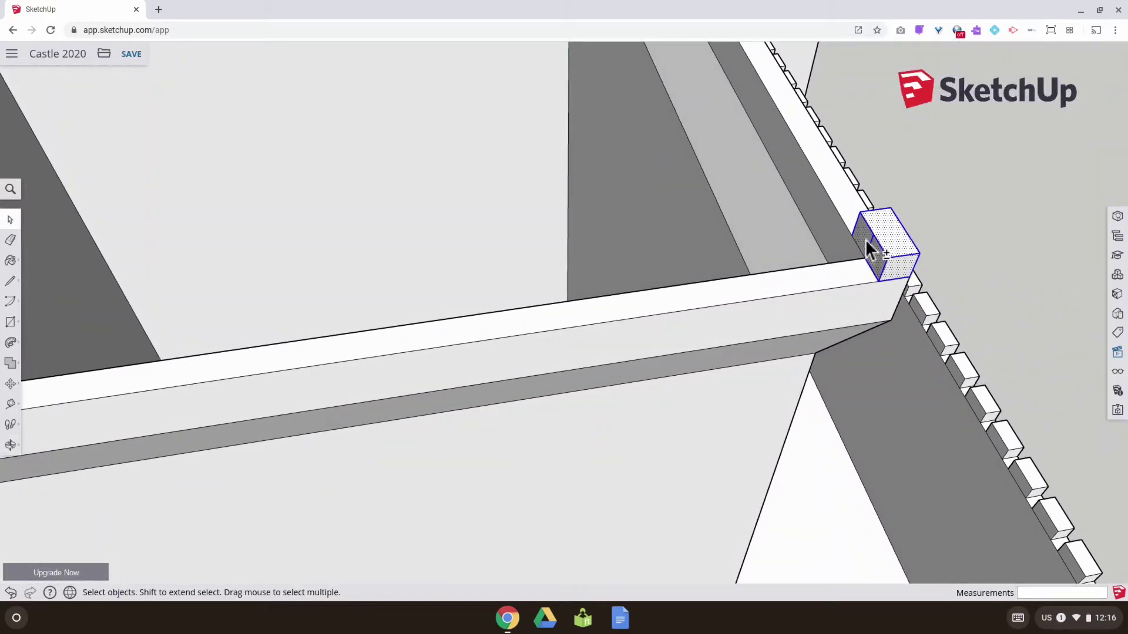
pyautogui.moveTo(872, 248); pyautogui.dragTo(245, 341, button='middle')
pyautogui.scroll(-5, 547, 329)
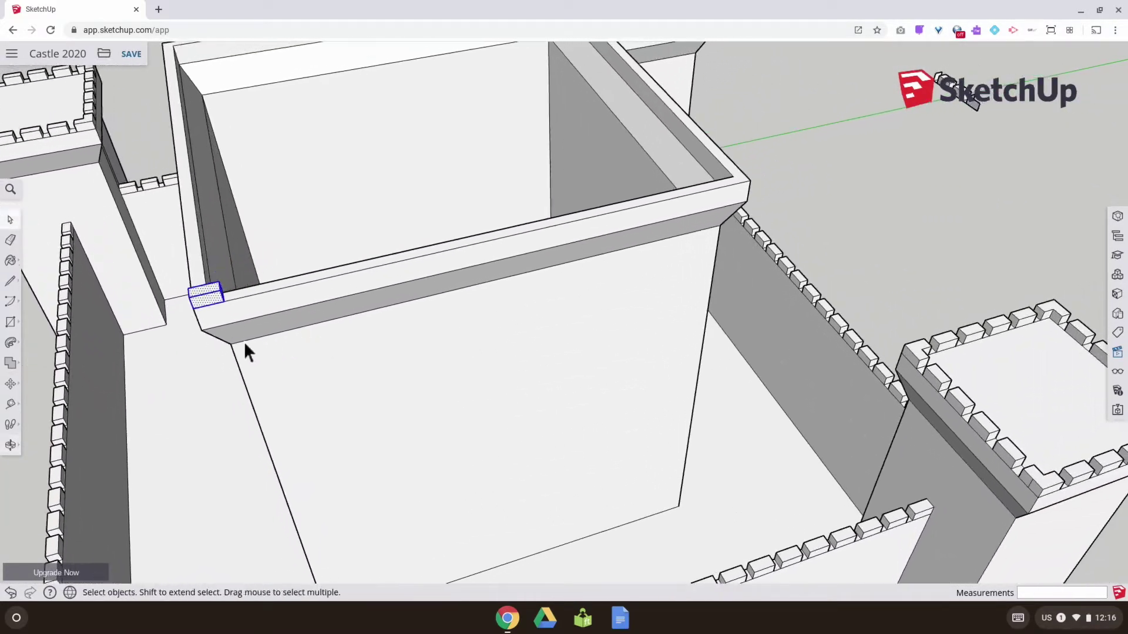
pyautogui.click(10, 384)
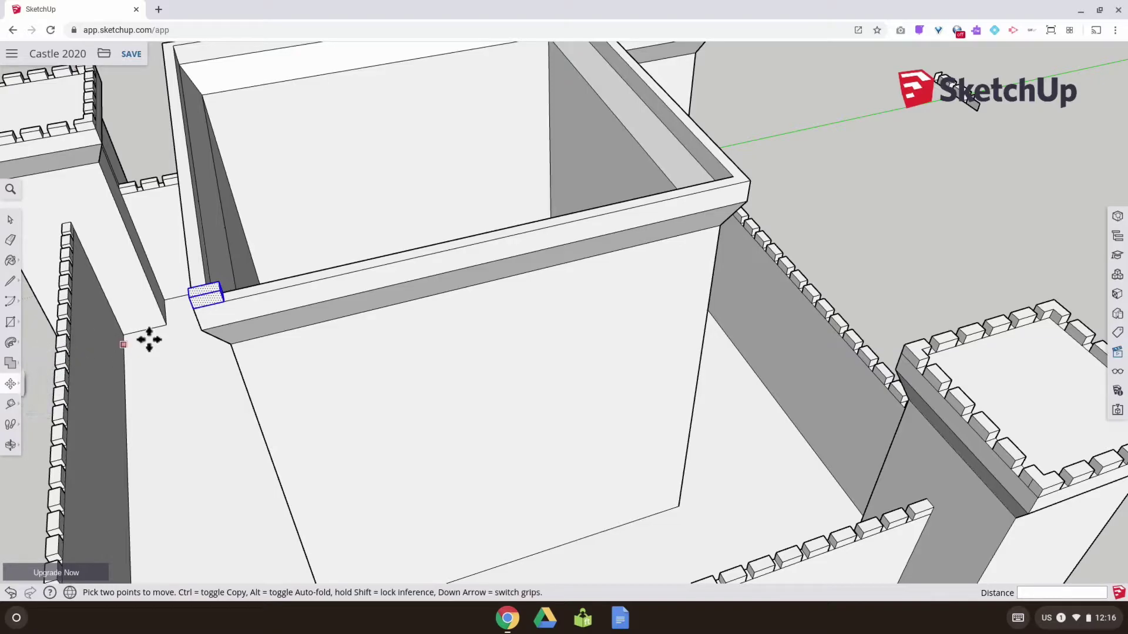
pyautogui.click(220, 303)
pyautogui.press('ctrl')
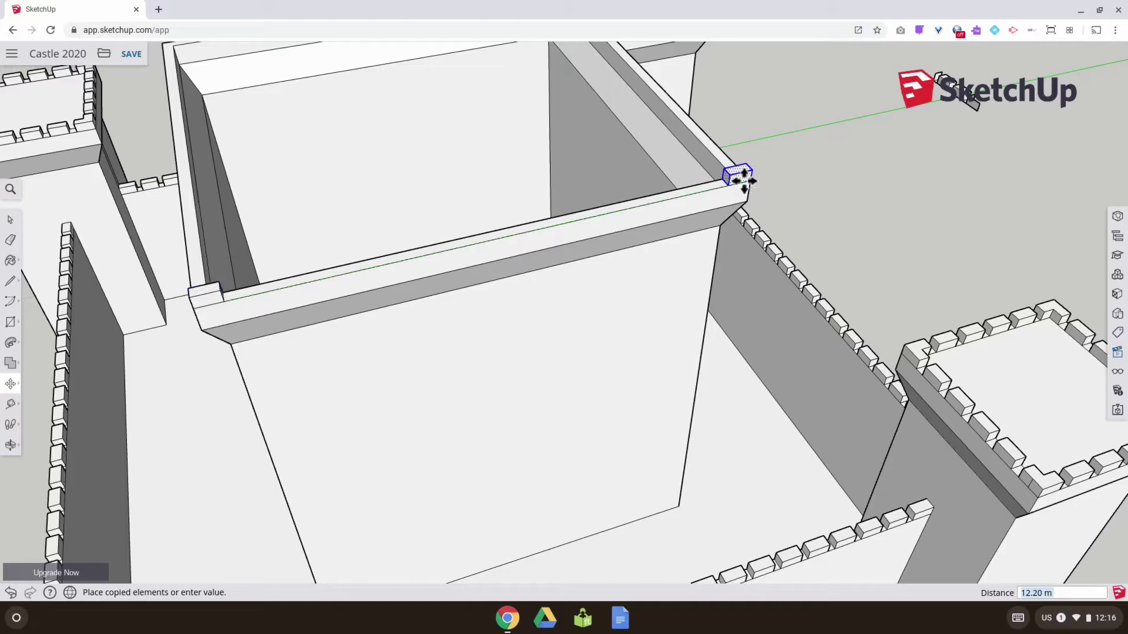
pyautogui.click(744, 181)
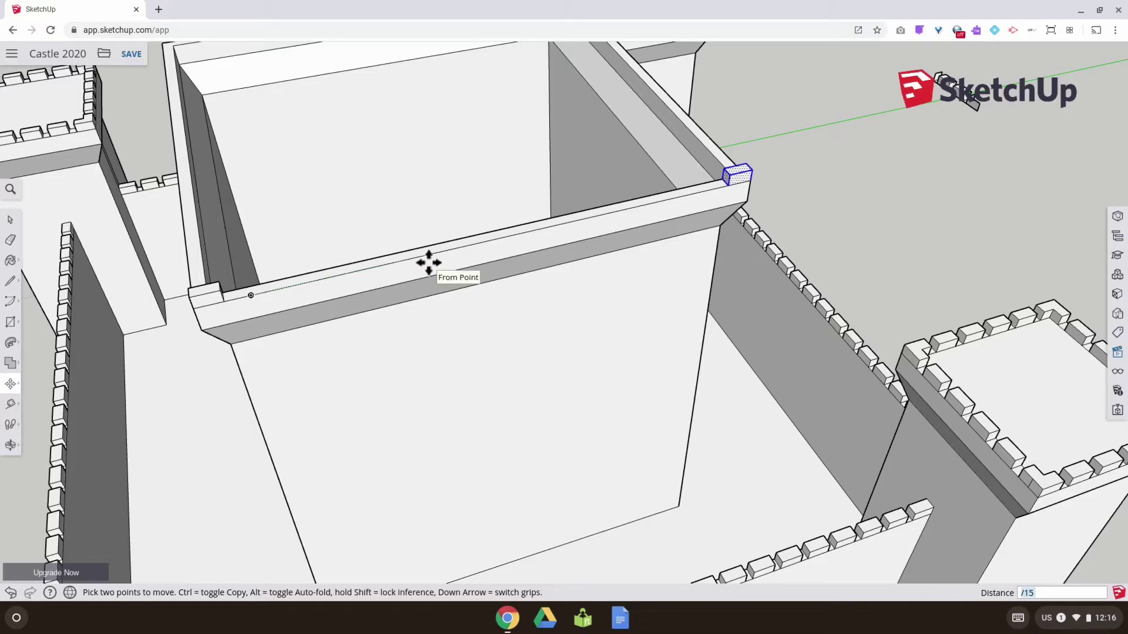
pyautogui.press('Return')
# Draw a rectangle across the keep's open top between two diagonally opposite corners to close it with a flat roof.
pyautogui.moveTo(489, 282); pyautogui.dragTo(244, 277, button='middle')
pyautogui.press('m')
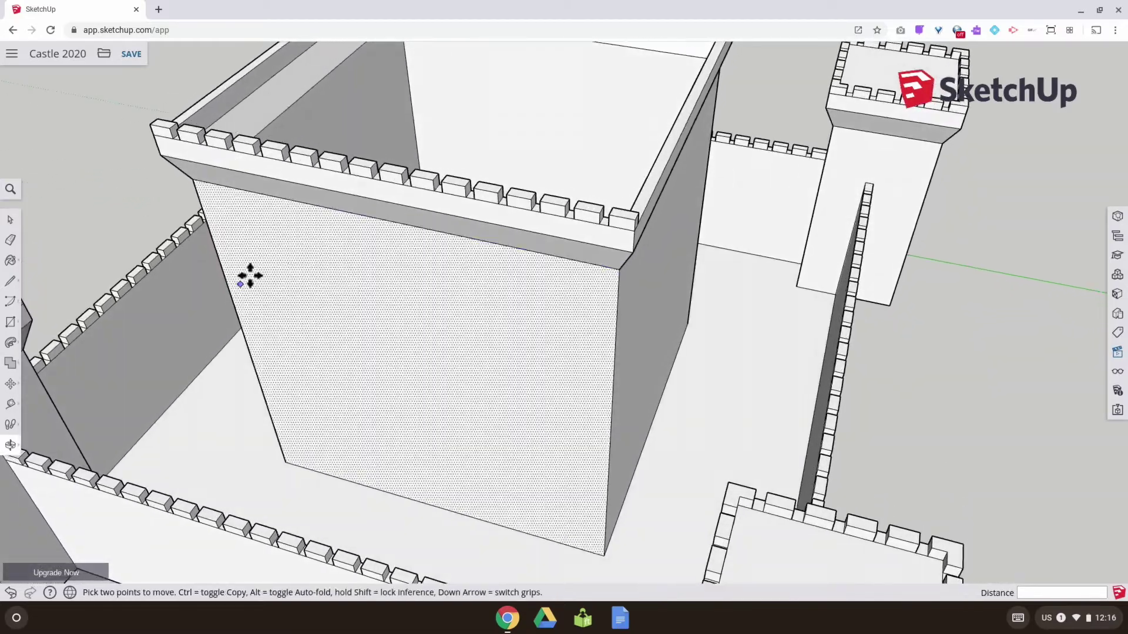
pyautogui.moveTo(353, 225); pyautogui.dragTo(8, 300, button='middle')
pyautogui.moveTo(20, 247); pyautogui.dragTo(11, 276, button='middle')
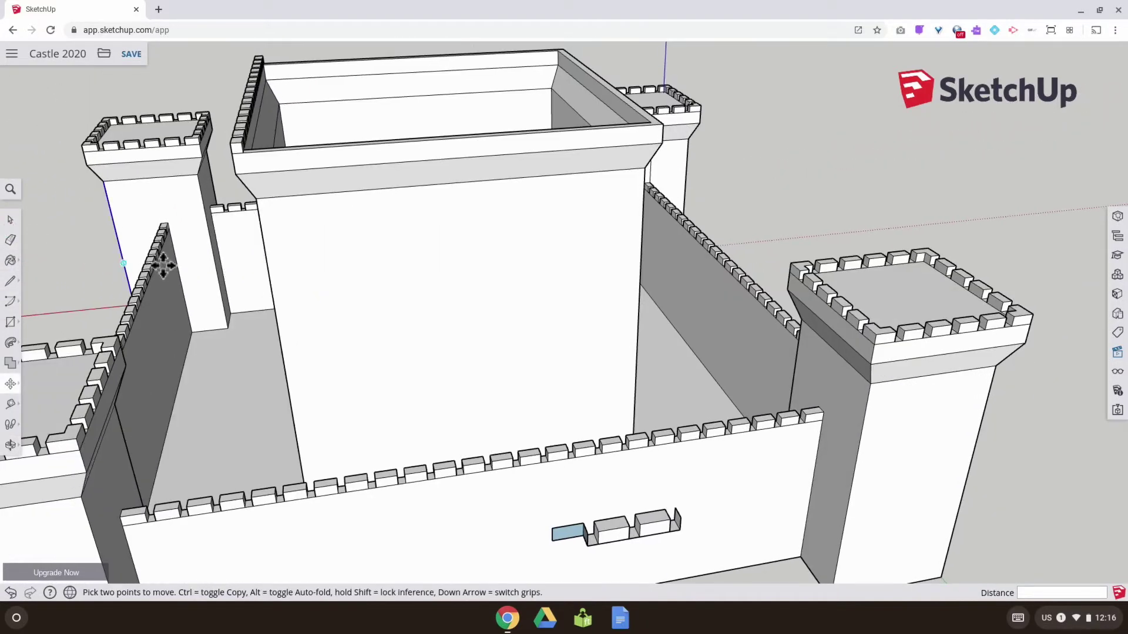
pyautogui.moveTo(320, 241); pyautogui.dragTo(143, 206, button='middle')
pyautogui.click(10, 220)
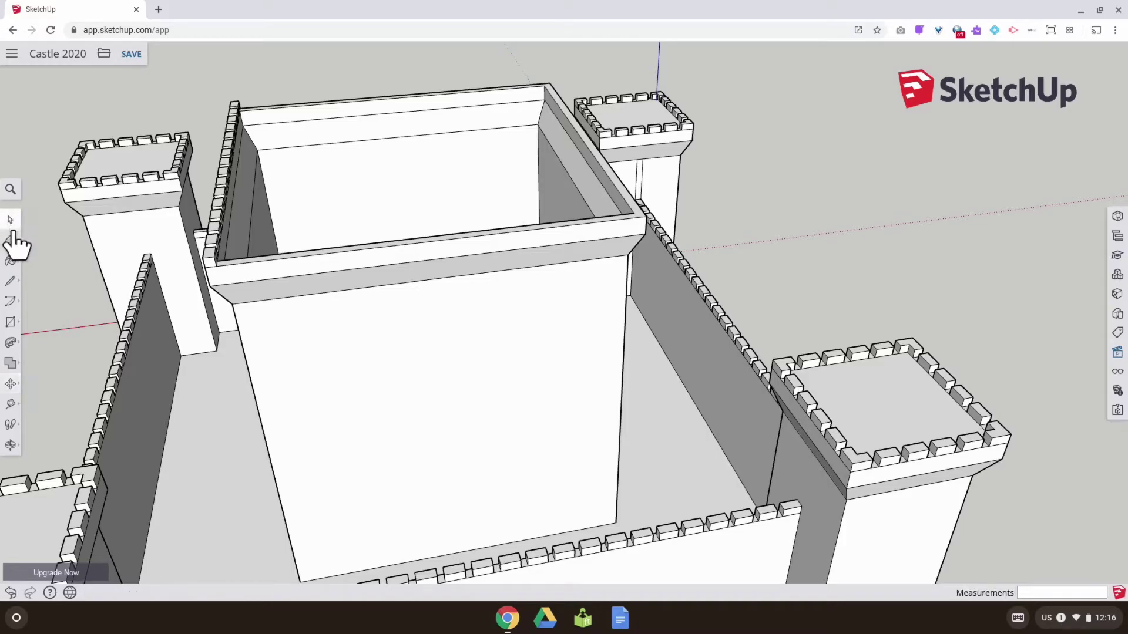
pyautogui.click(11, 322)
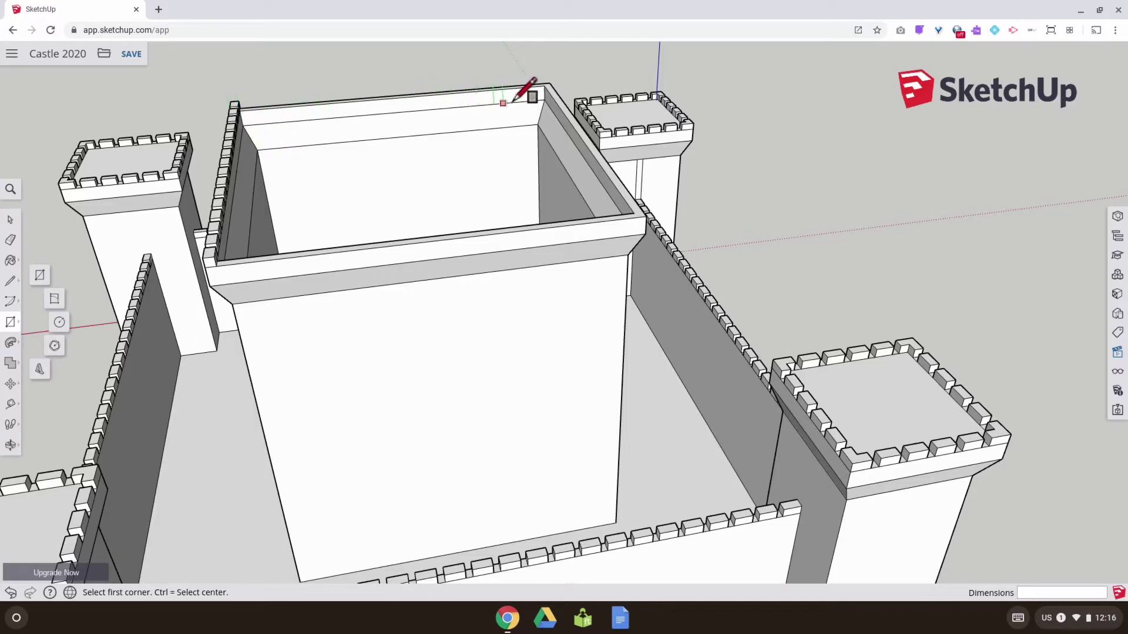
pyautogui.click(545, 85)
pyautogui.moveTo(432, 164); pyautogui.dragTo(272, 164, button='middle')
pyautogui.click(181, 262)
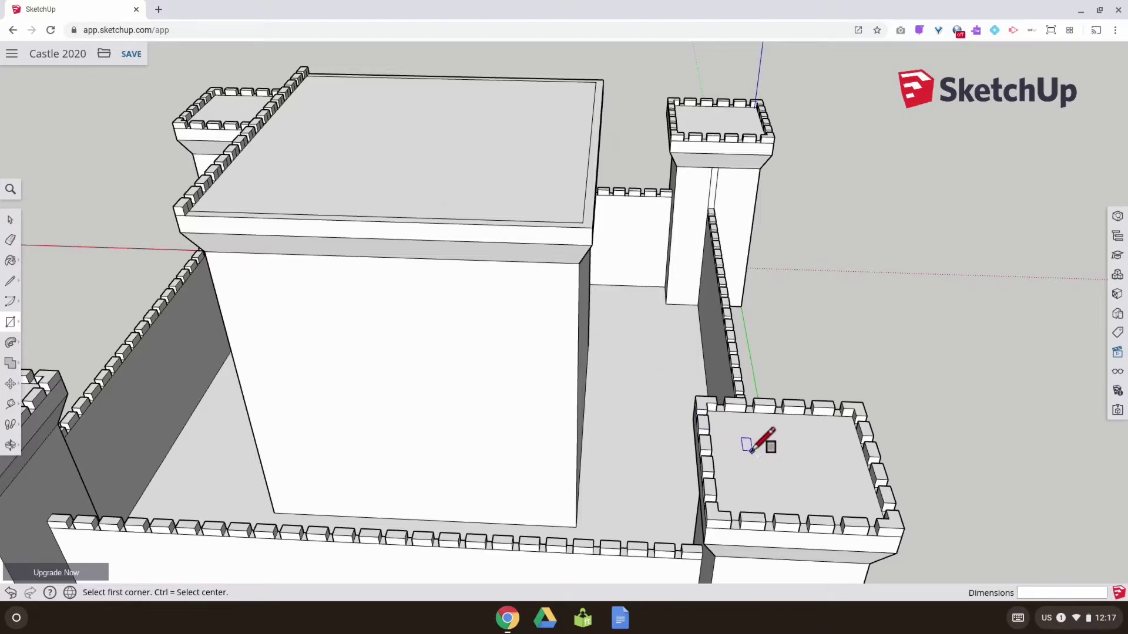
# Switch to parallel projection in the front view and select the whole row of battlements along the keep's top edge.
pyautogui.click(1117, 352)
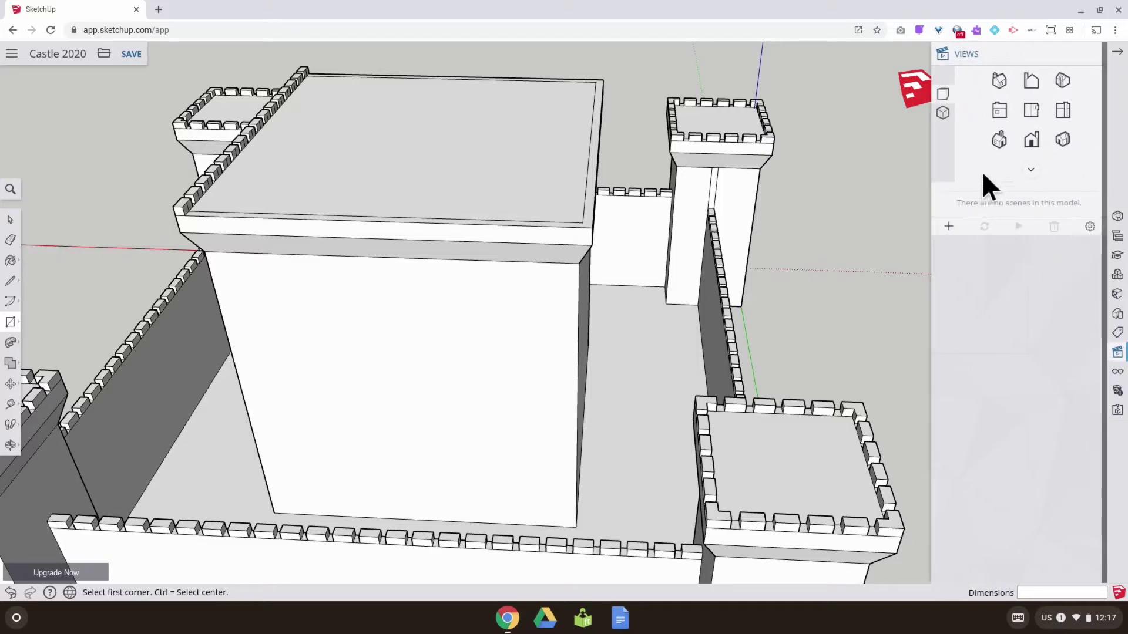
pyautogui.click(944, 118)
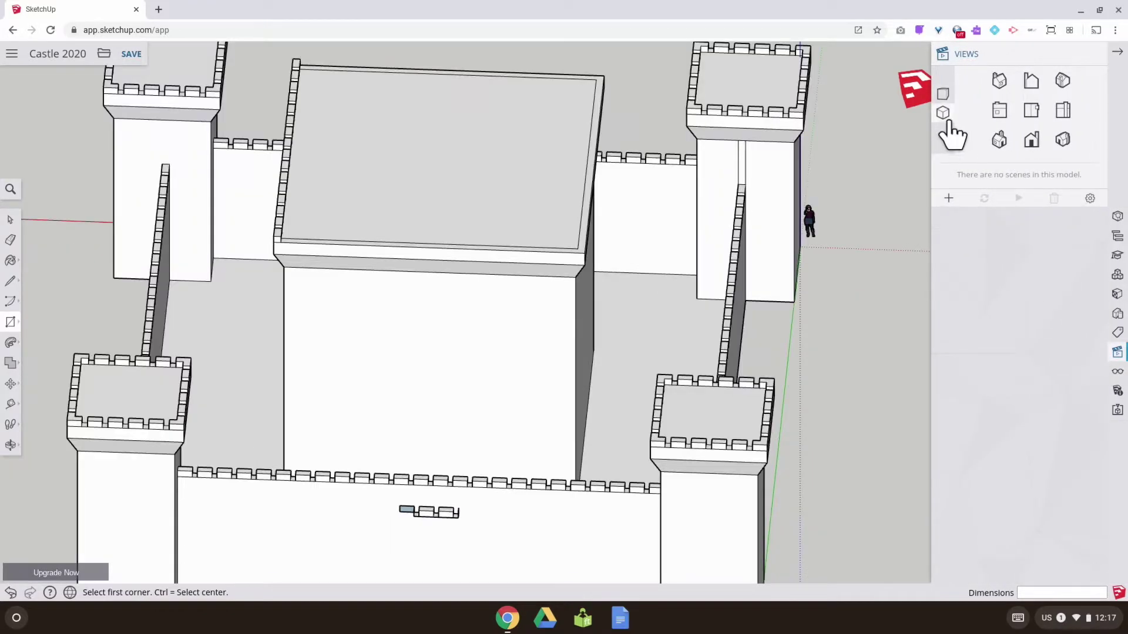
pyautogui.click(1032, 141)
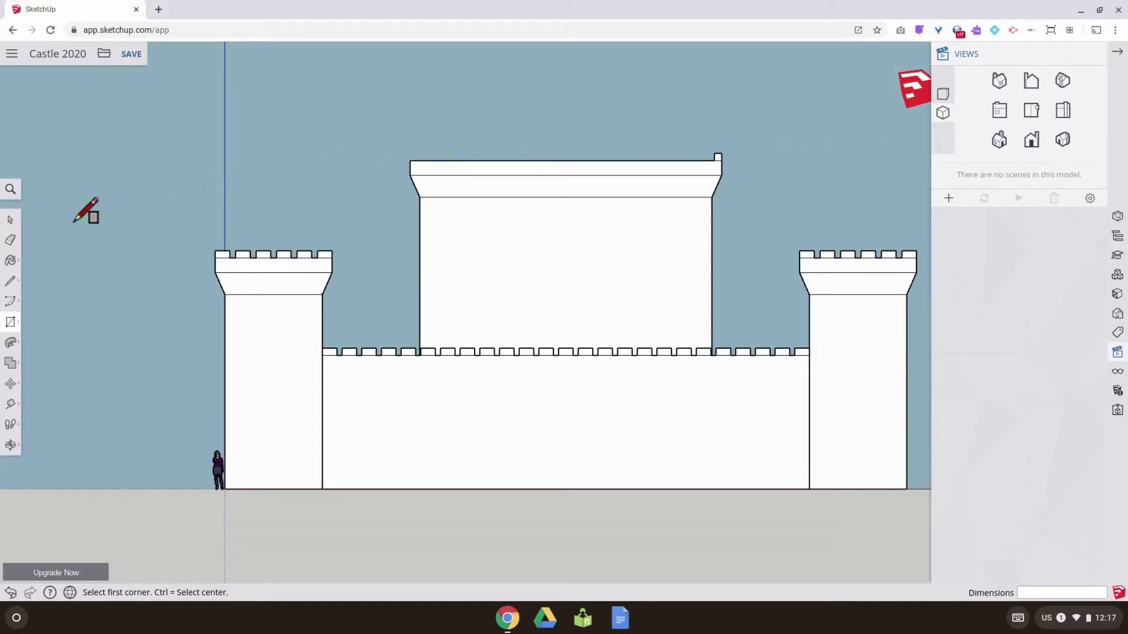
pyautogui.click(11, 222)
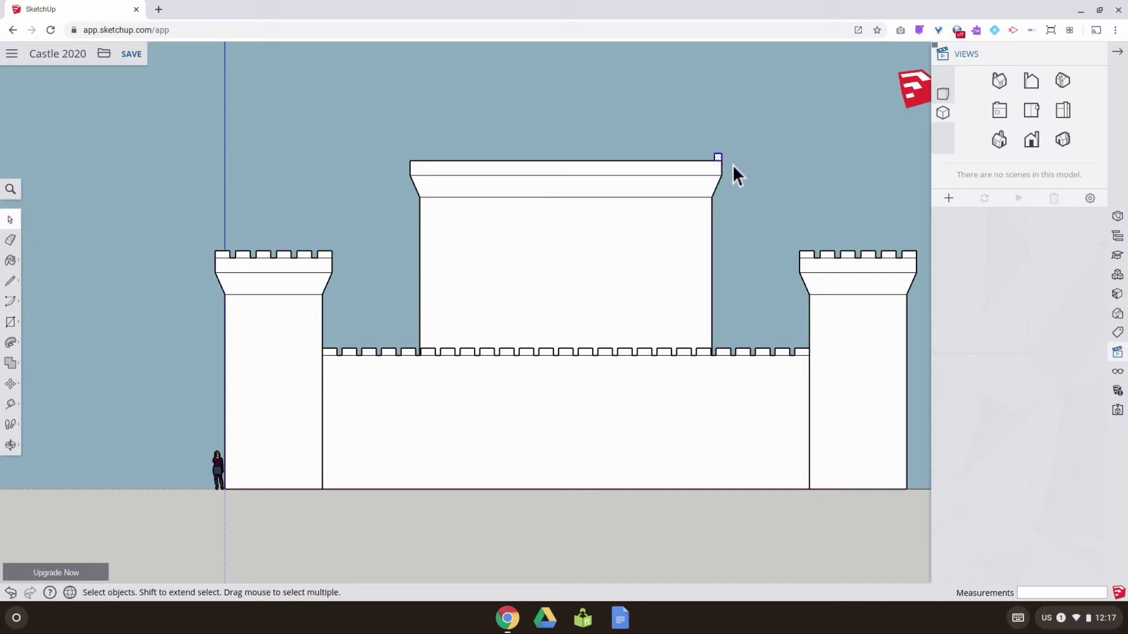
pyautogui.moveTo(747, 161); pyautogui.dragTo(288, 308, button='middle')
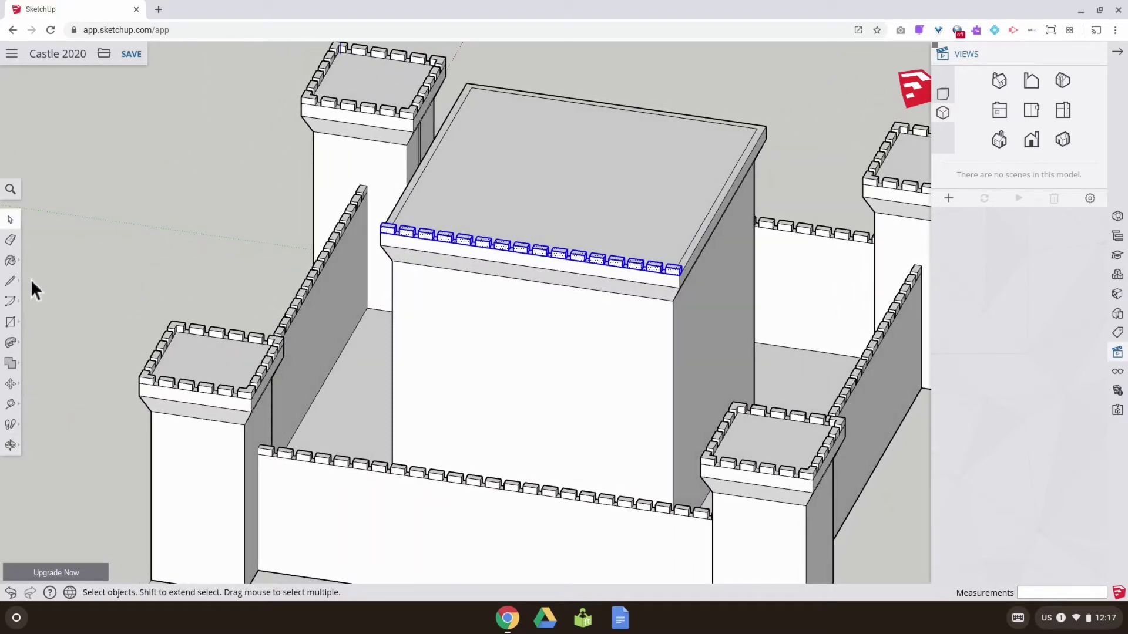
# Rotate-copy the selected battlement row a quarter turn about the keep roof's centre and repeat it with 3x along all four edges.
pyautogui.click(18, 385)
pyautogui.click(50, 385)
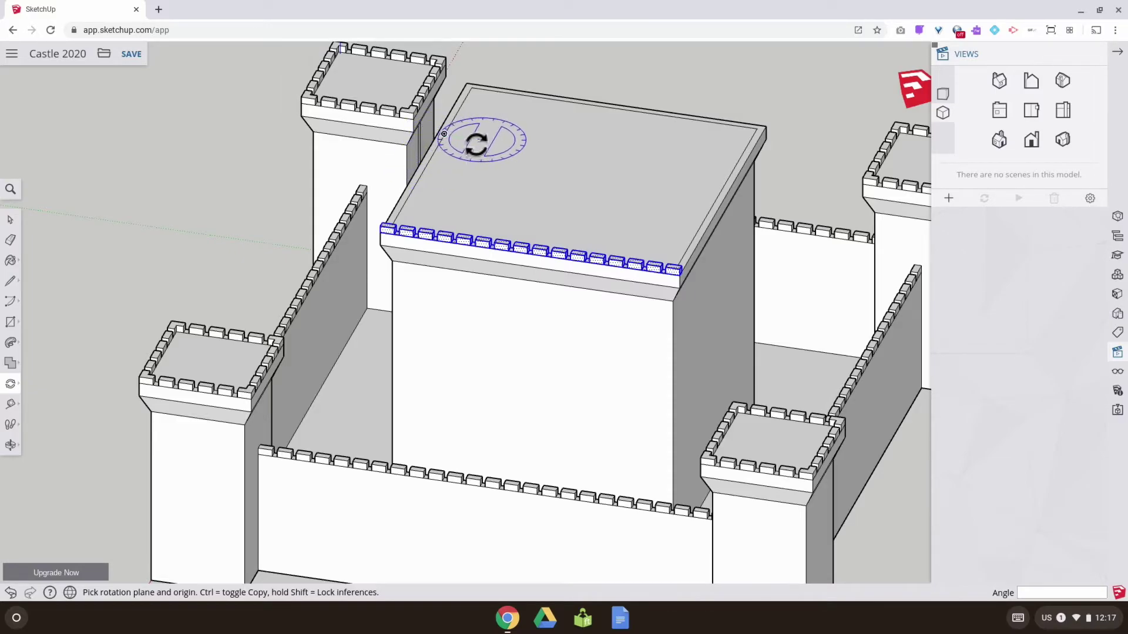
pyautogui.click(587, 154)
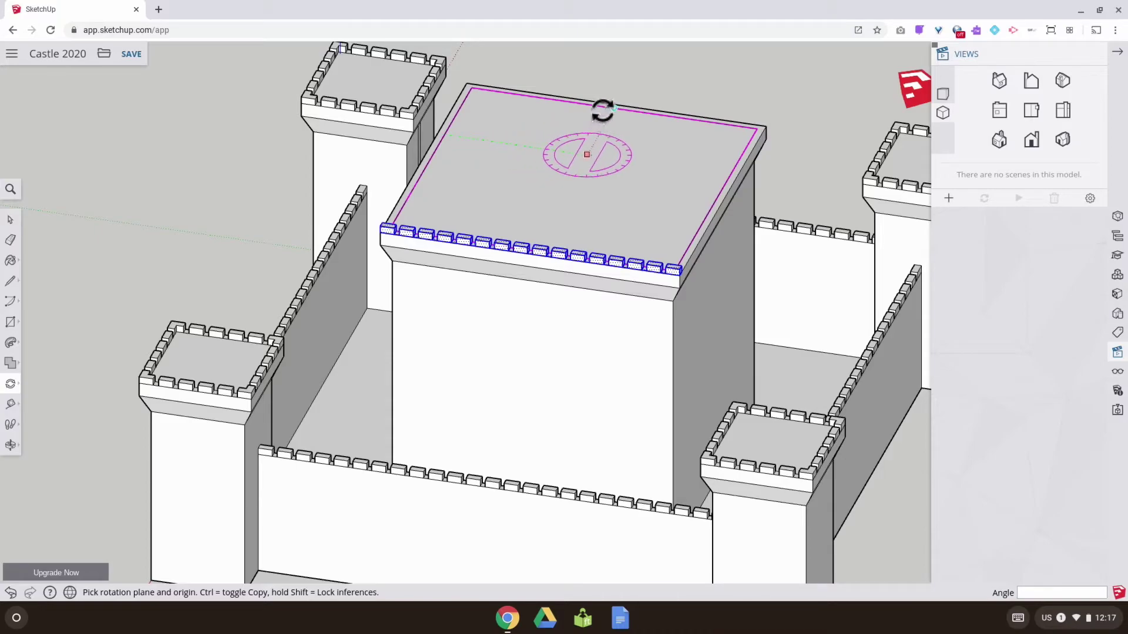
pyautogui.press('Escape')
pyautogui.moveTo(599, 111); pyautogui.dragTo(461, 205, button='middle')
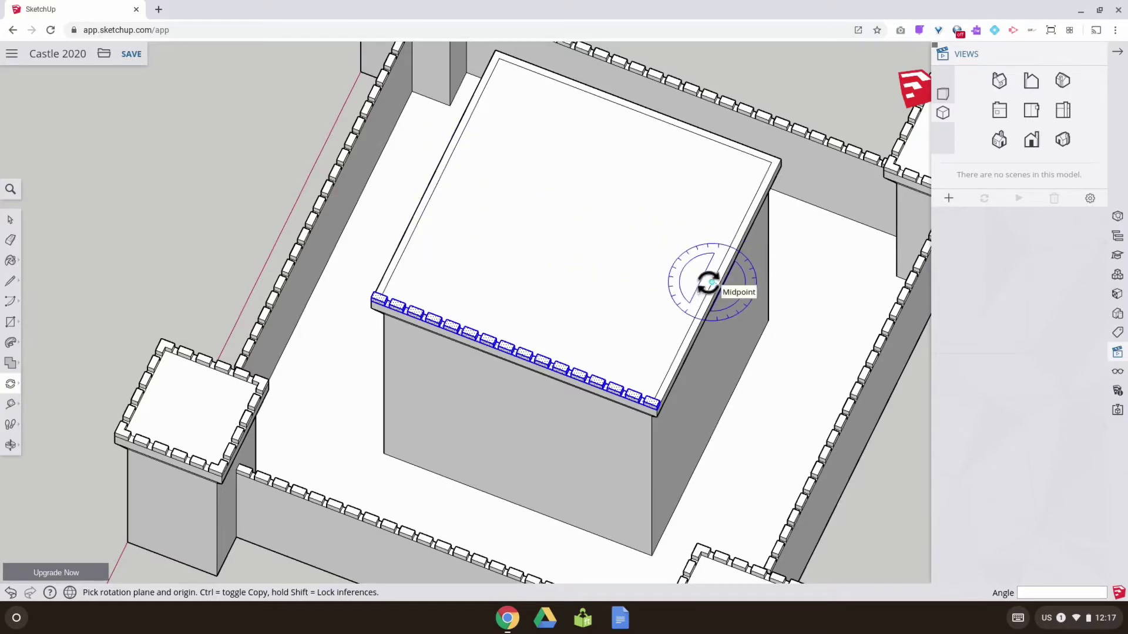
pyautogui.click(600, 239)
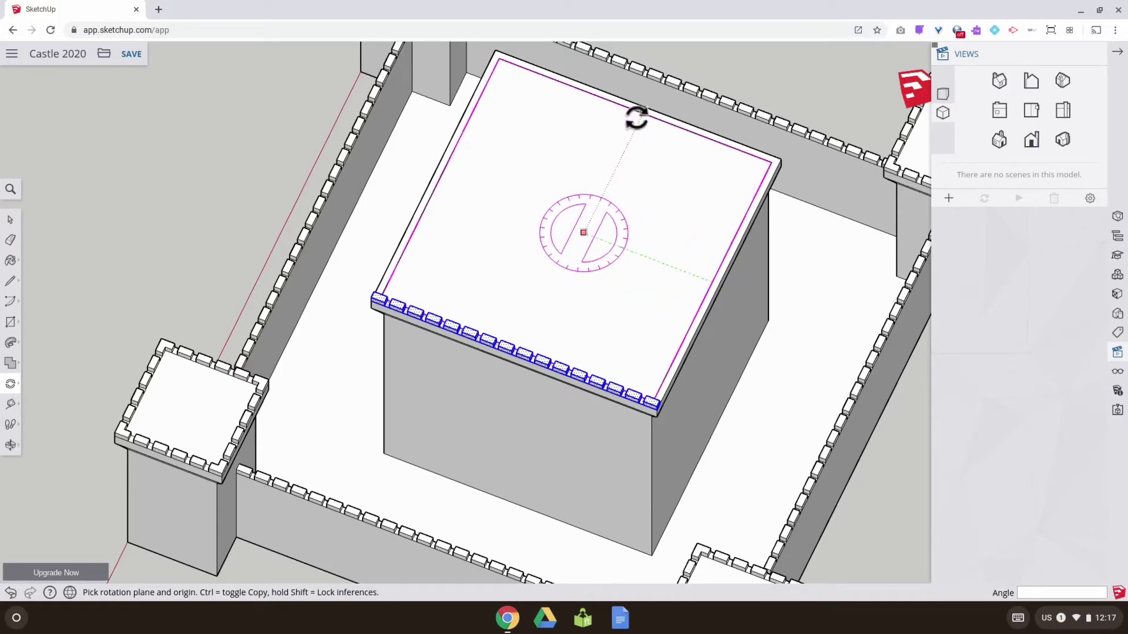
pyautogui.press('Escape')
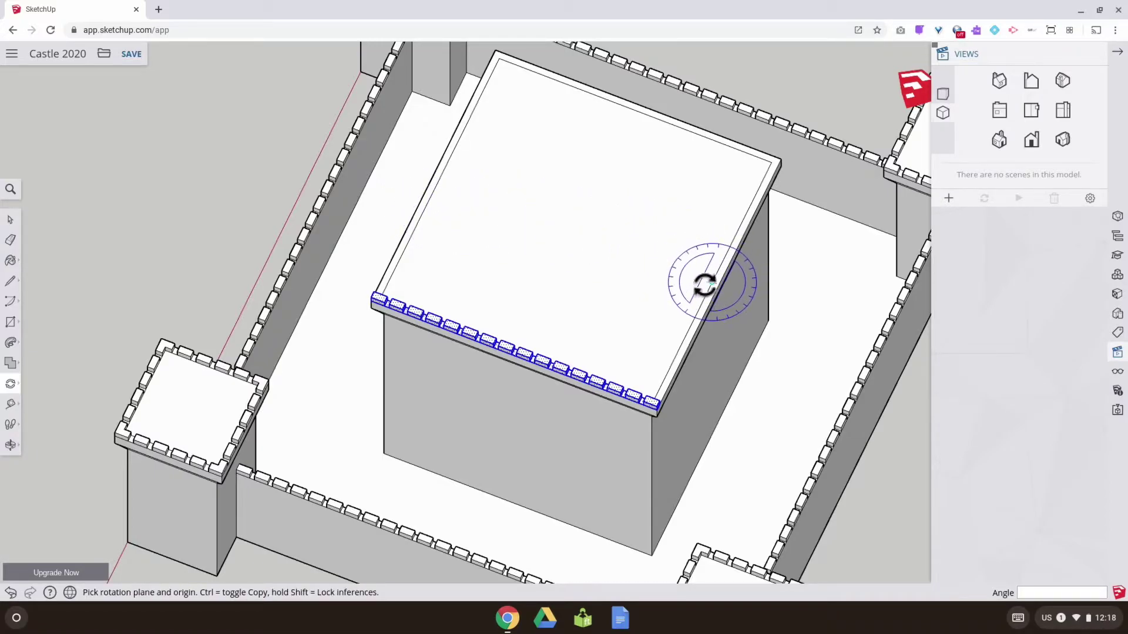
pyautogui.click(607, 241)
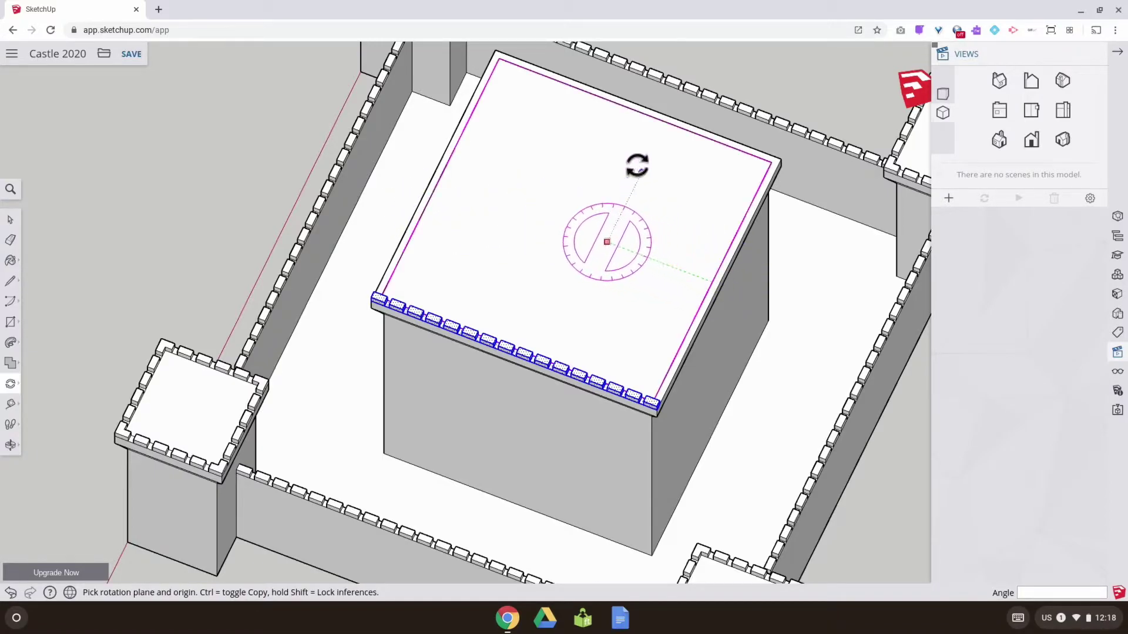
pyautogui.click(633, 112)
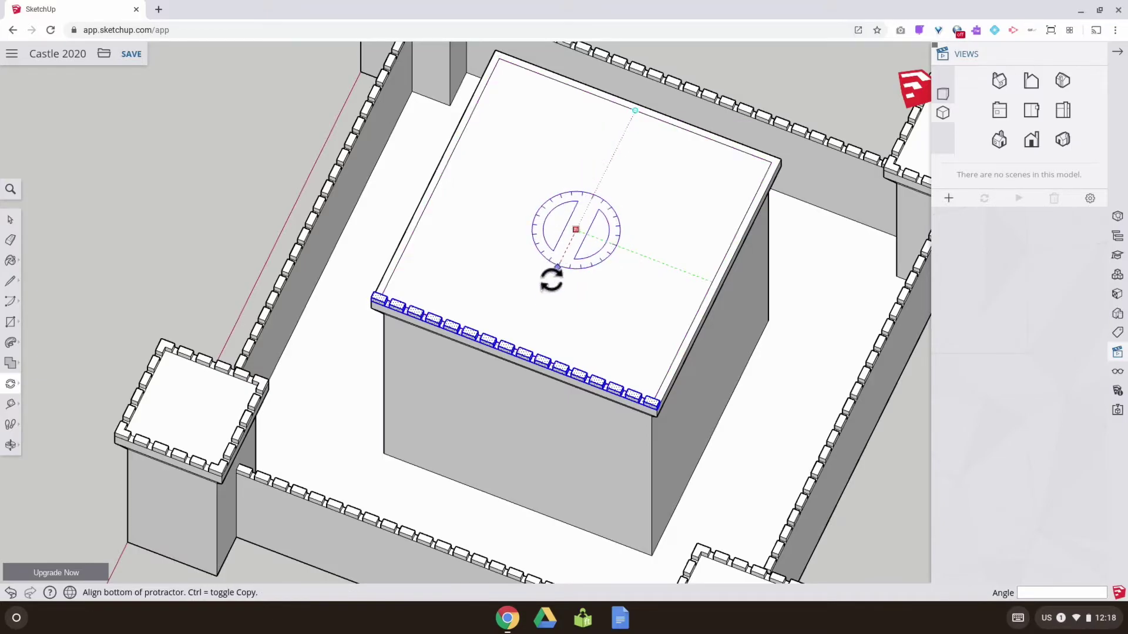
pyautogui.click(535, 311)
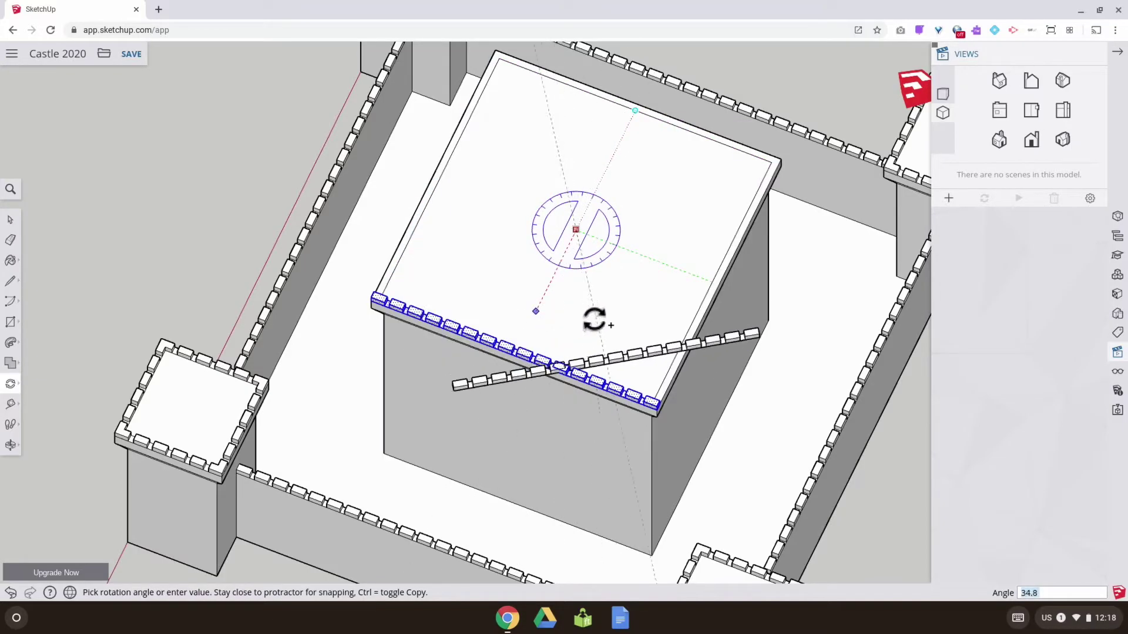
pyautogui.click(668, 290)
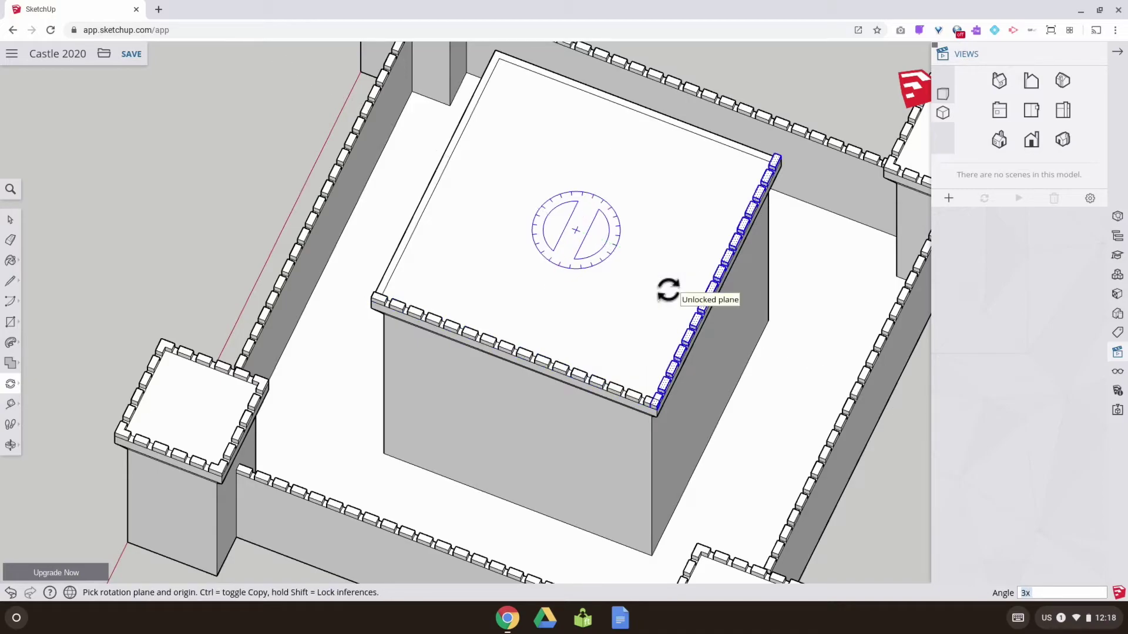
pyautogui.write('3x')
pyautogui.press('Return')
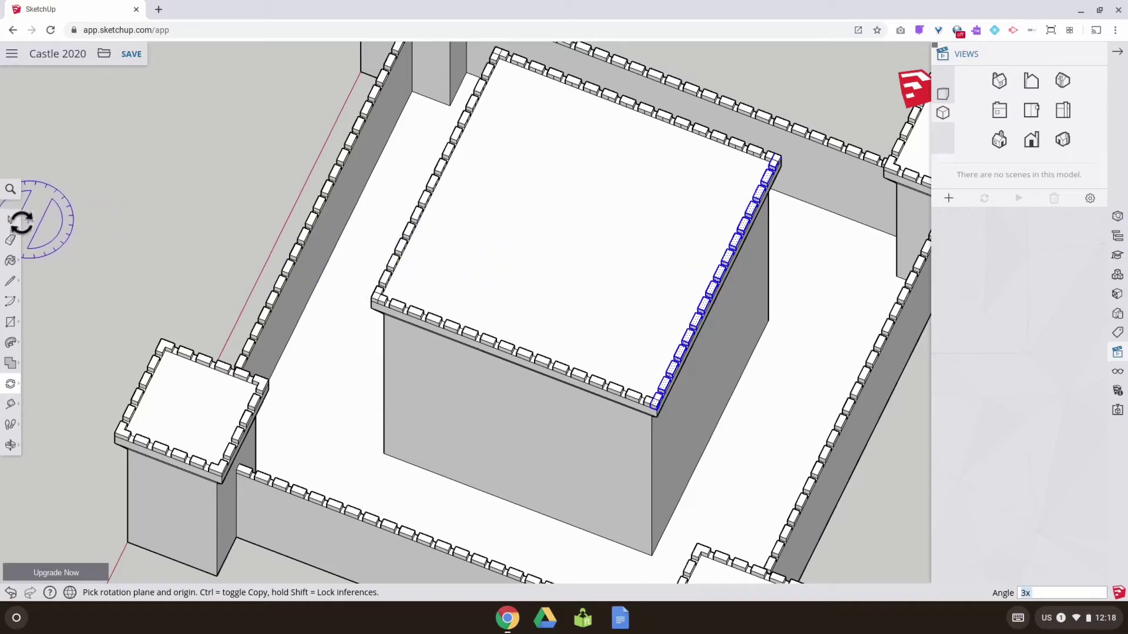
# Delete the flat roof face inside the battlements of the first corner tower to open its top.
pyautogui.click(10, 219)
pyautogui.moveTo(153, 238); pyautogui.dragTo(537, 16, button='middle')
pyautogui.moveTo(478, 245); pyautogui.dragTo(517, 150, button='middle')
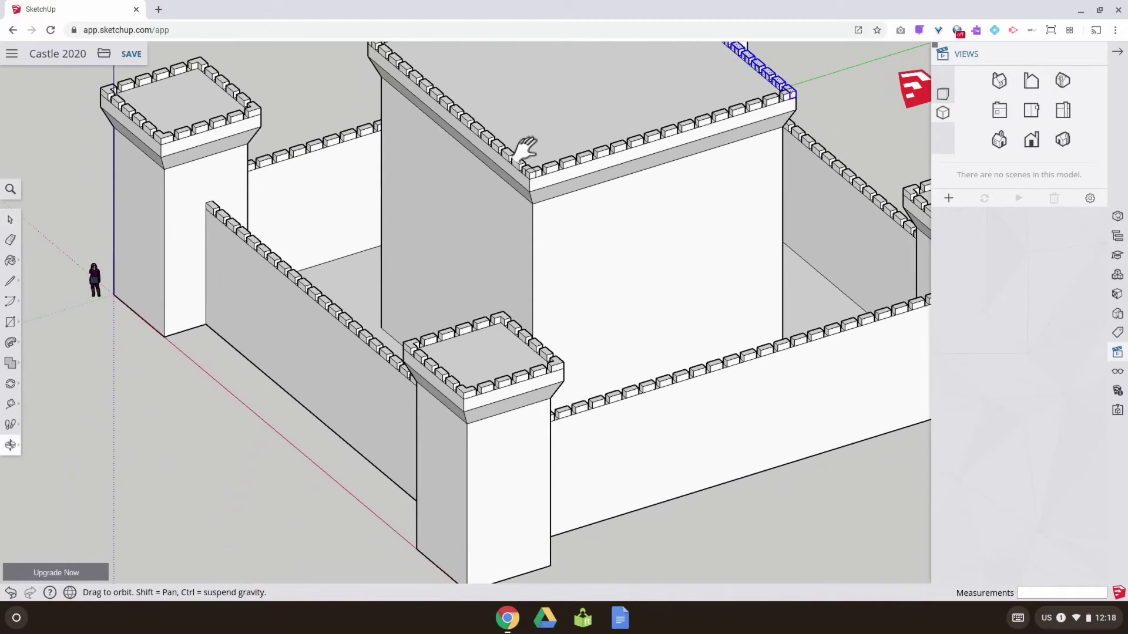
pyautogui.moveTo(493, 259); pyautogui.dragTo(152, 306, button='middle')
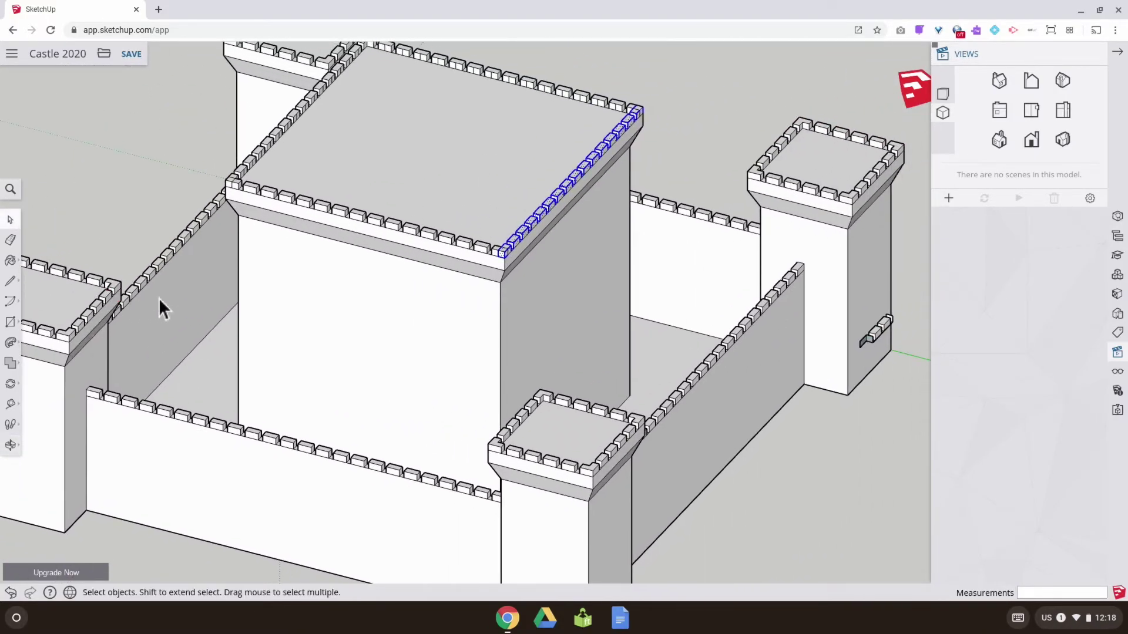
pyautogui.click(562, 423)
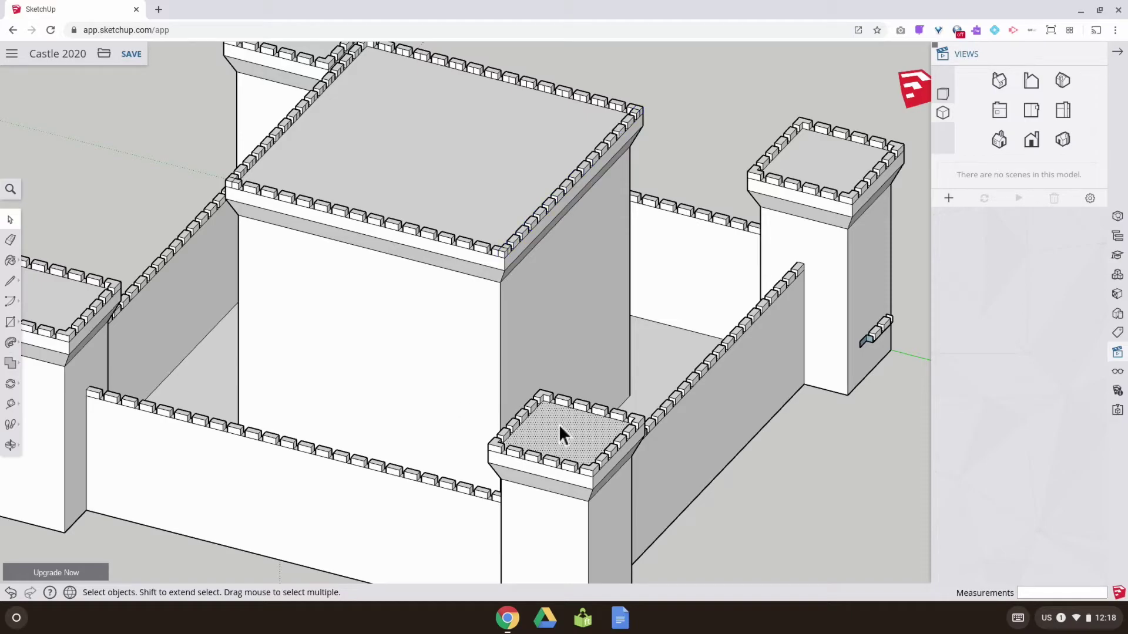
pyautogui.moveTo(609, 378); pyautogui.dragTo(256, 376, button='middle')
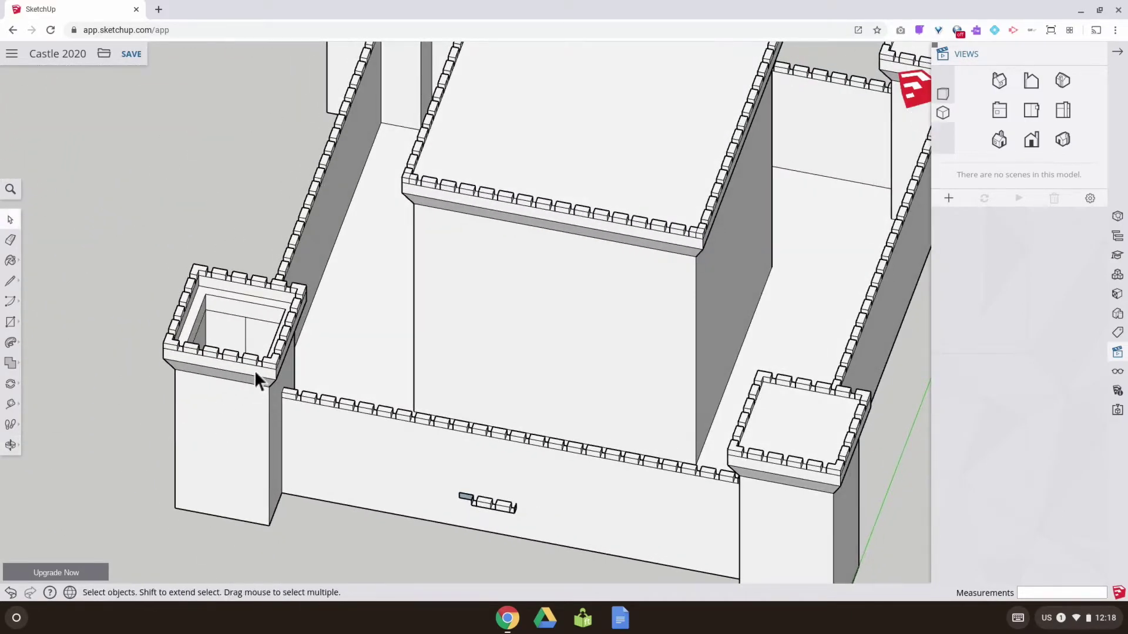
# Select and delete the stray battlement blocks floating outside the castle wall, and undo the deletion.
pyautogui.moveTo(672, 461); pyautogui.dragTo(234, 348, button='middle')
pyautogui.moveTo(238, 349); pyautogui.dragTo(293, 422)
pyautogui.moveTo(293, 422); pyautogui.dragTo(186, 308, button='middle')
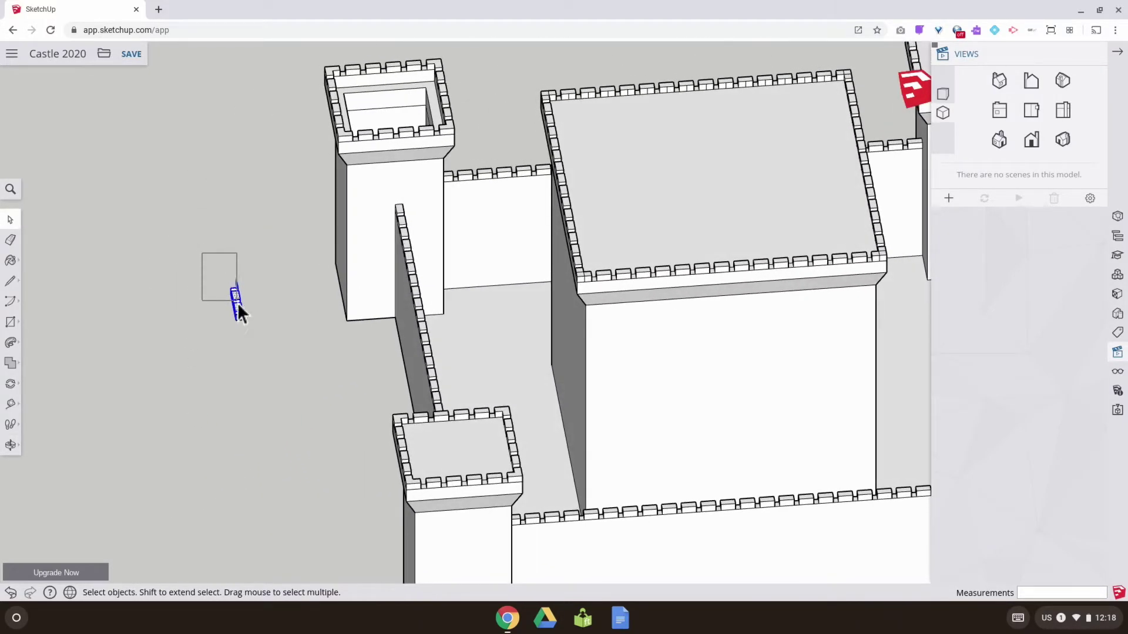
pyautogui.press('Delete')
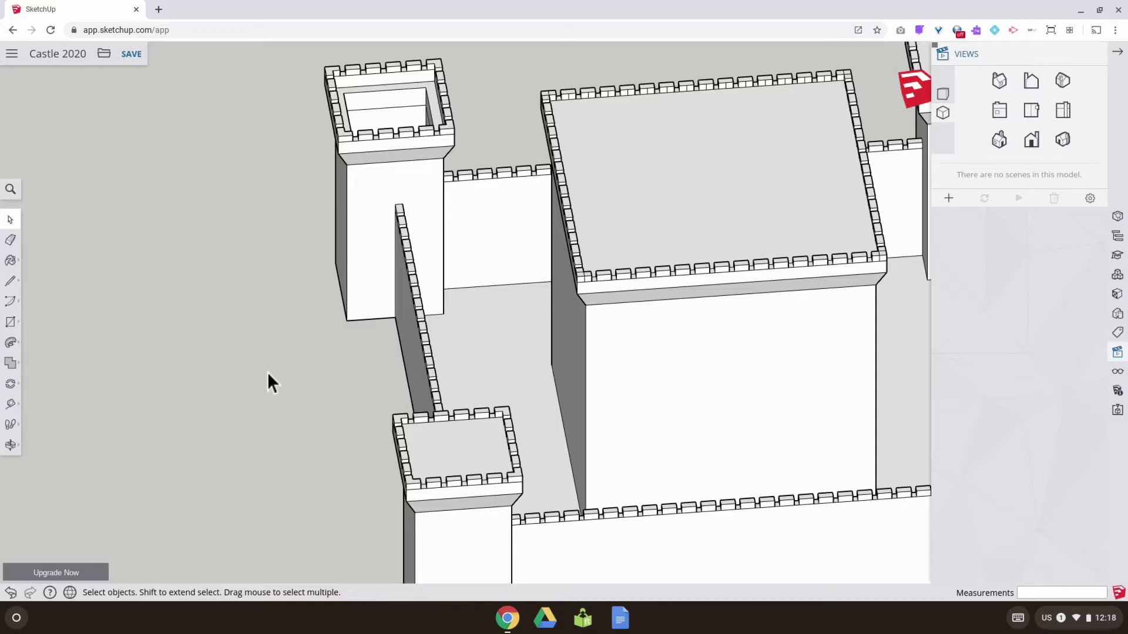
pyautogui.hotkey('ctrl', 'z')
# Remove the small row of stray battlement blocks floating beside the outer wall from the model.
pyautogui.moveTo(271, 371); pyautogui.dragTo(539, 368, button='middle')
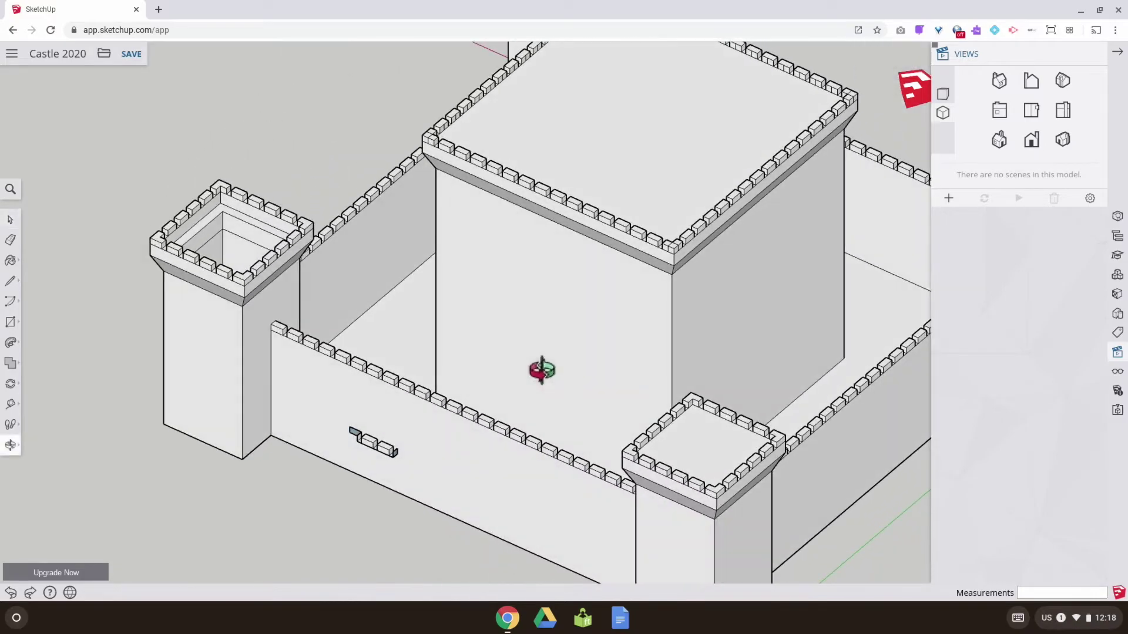
pyautogui.scroll(-5, 534, 375)
pyautogui.scroll(-4, 534, 381)
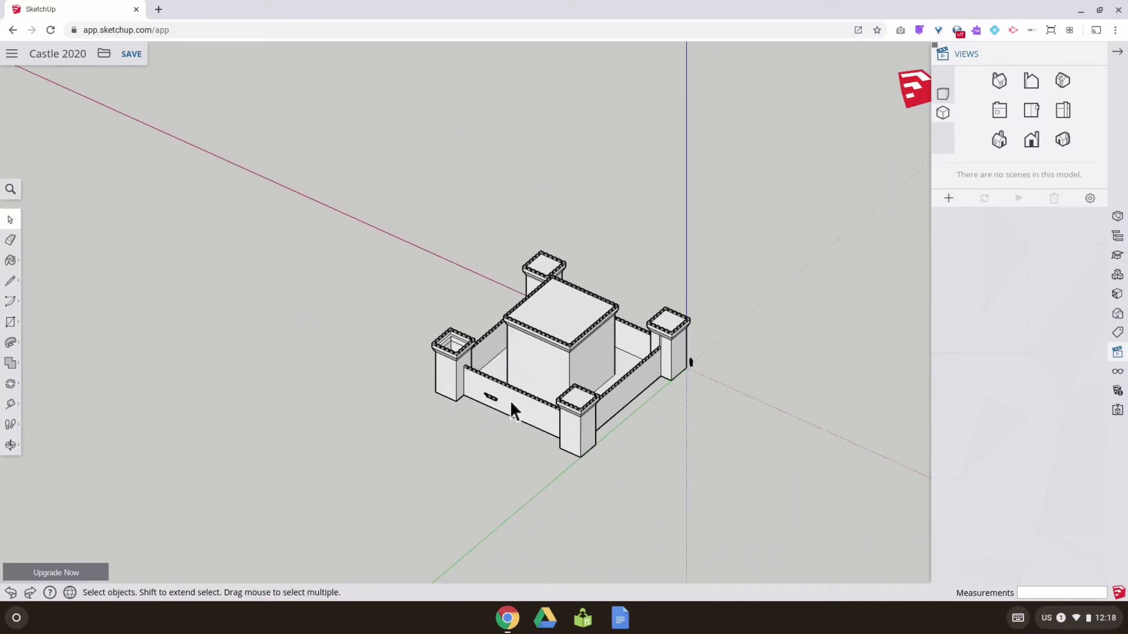
pyautogui.click(11, 444)
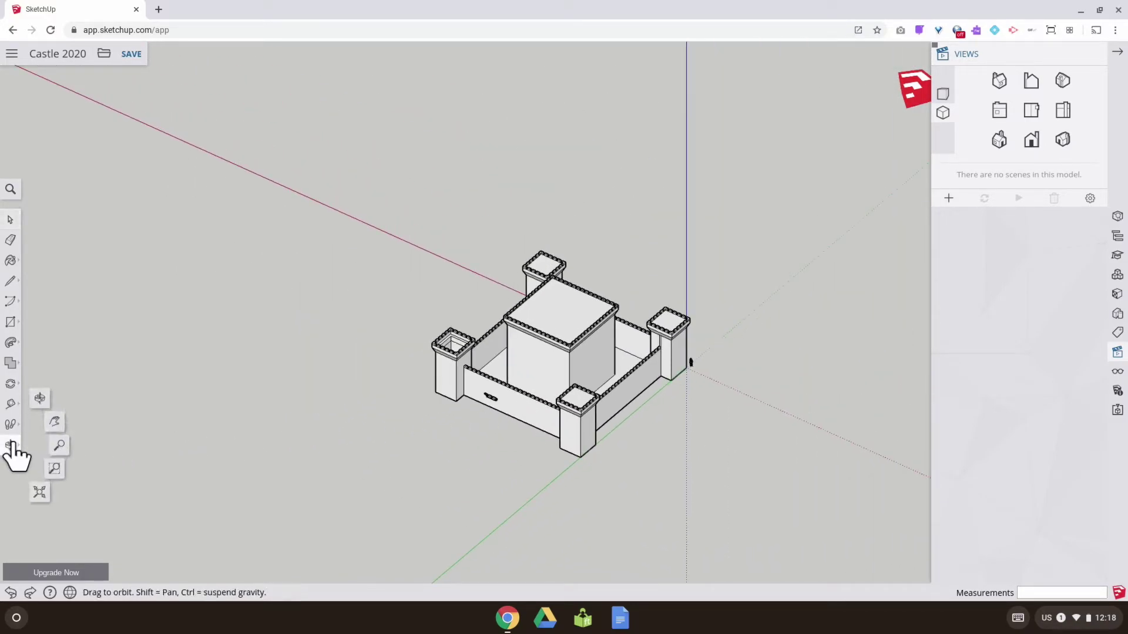
pyautogui.click(39, 493)
pyautogui.moveTo(108, 484); pyautogui.dragTo(161, 317)
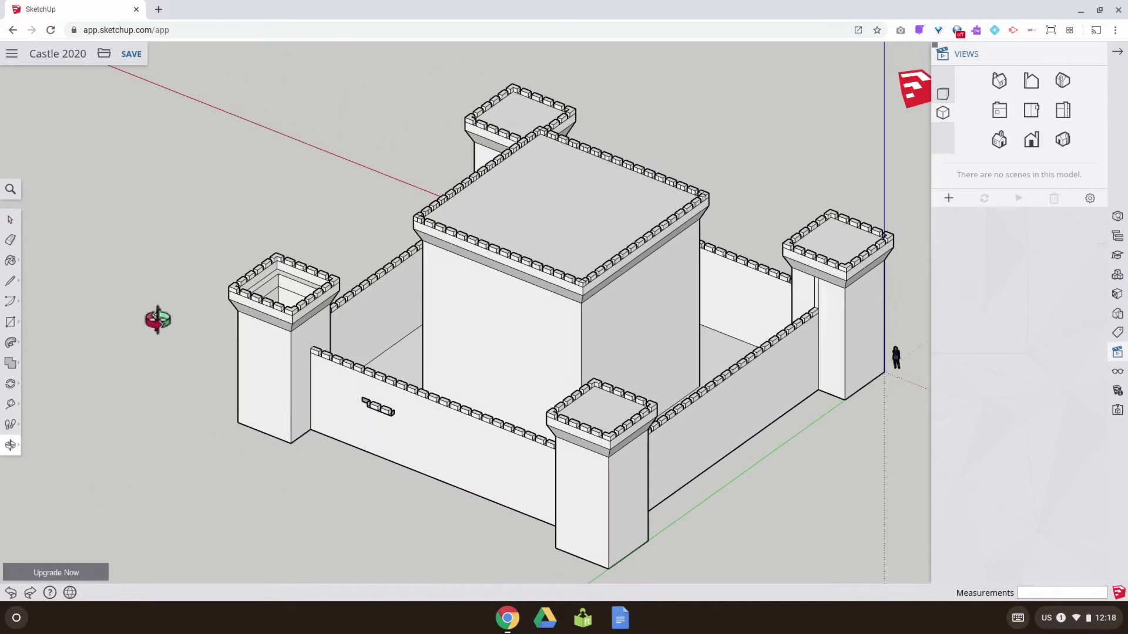
pyautogui.moveTo(323, 386); pyautogui.dragTo(124, 310)
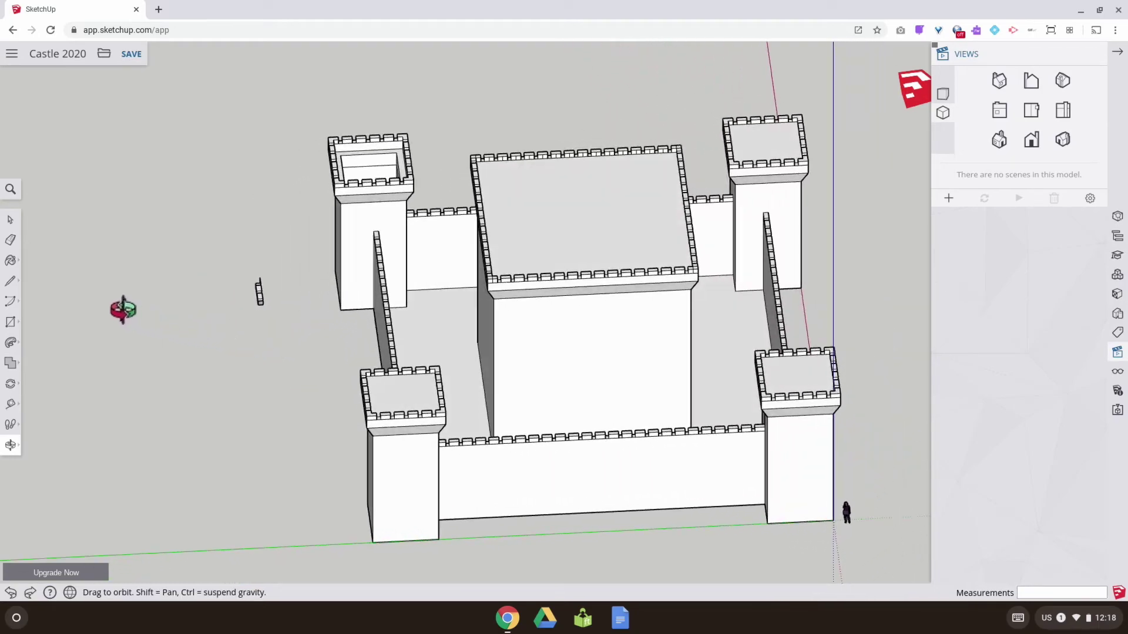
pyautogui.click(16, 226)
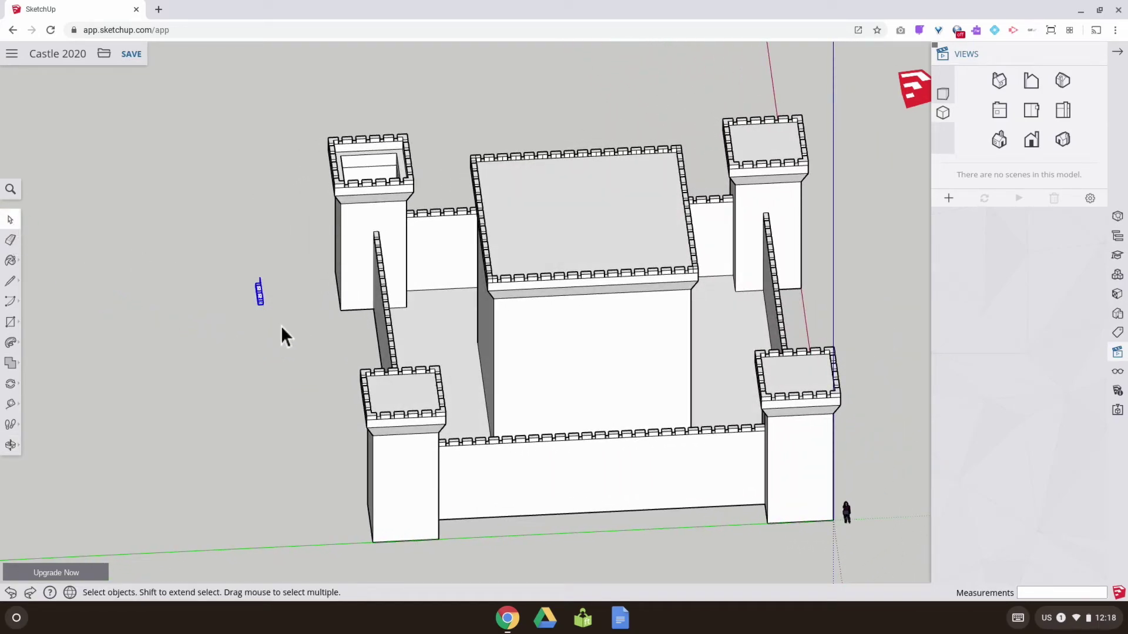
# Delete the flat roof faces of the three remaining corner towers to open their tops.
pyautogui.moveTo(428, 350); pyautogui.dragTo(164, 346, button='middle')
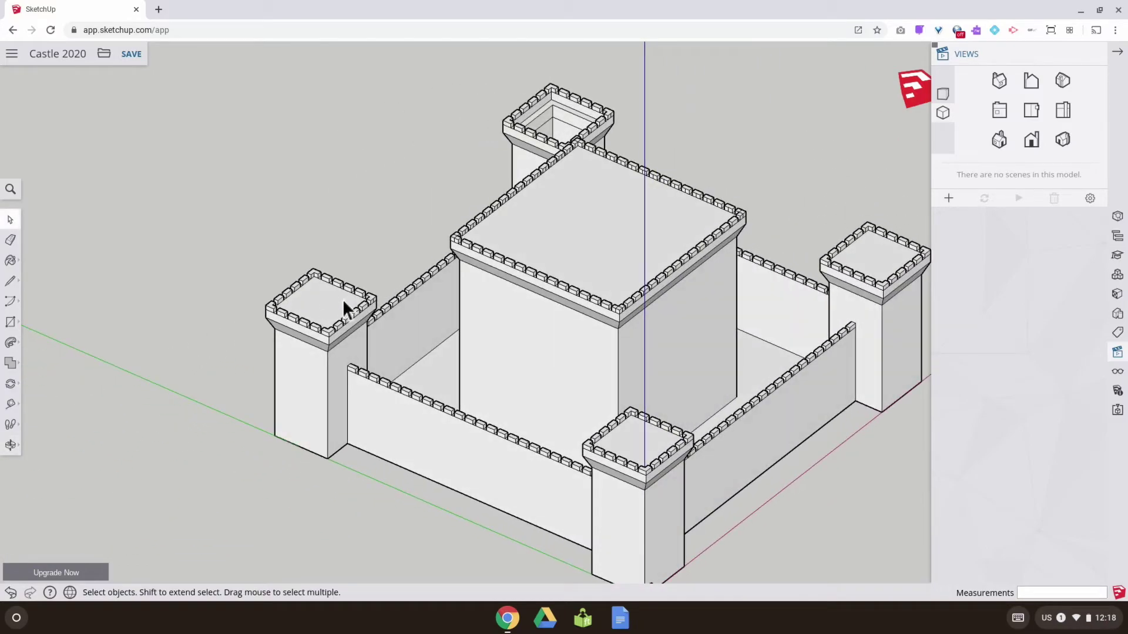
pyautogui.press('Delete')
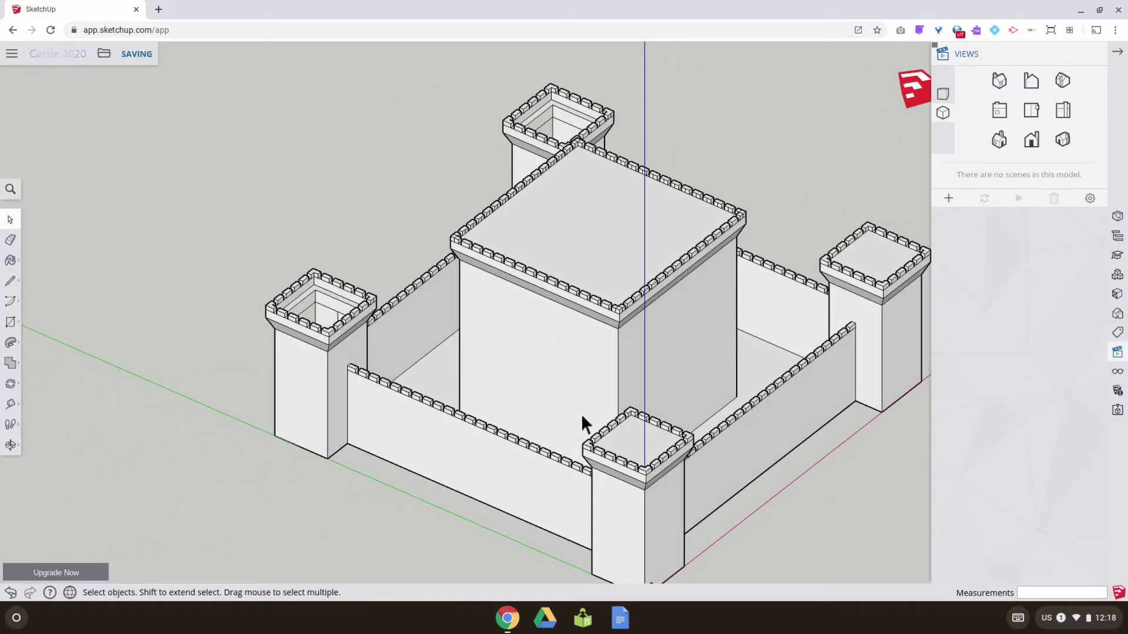
pyautogui.click(634, 432)
pyautogui.press('Delete')
pyautogui.click(861, 255)
pyautogui.press('Delete')
# Erase the leftover vertical seam lines on the inside walls of the opened corner towers.
pyautogui.moveTo(623, 201); pyautogui.dragTo(718, 315, button='middle')
pyautogui.scroll(5, 390, 448)
pyautogui.scroll(3, 337, 393)
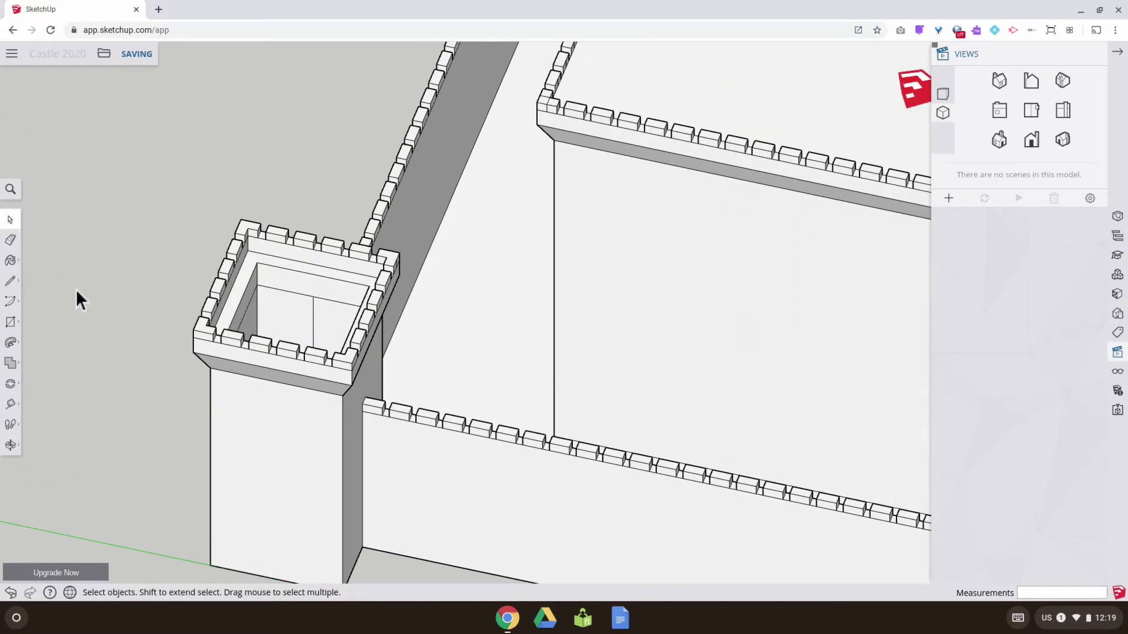
pyautogui.click(10, 241)
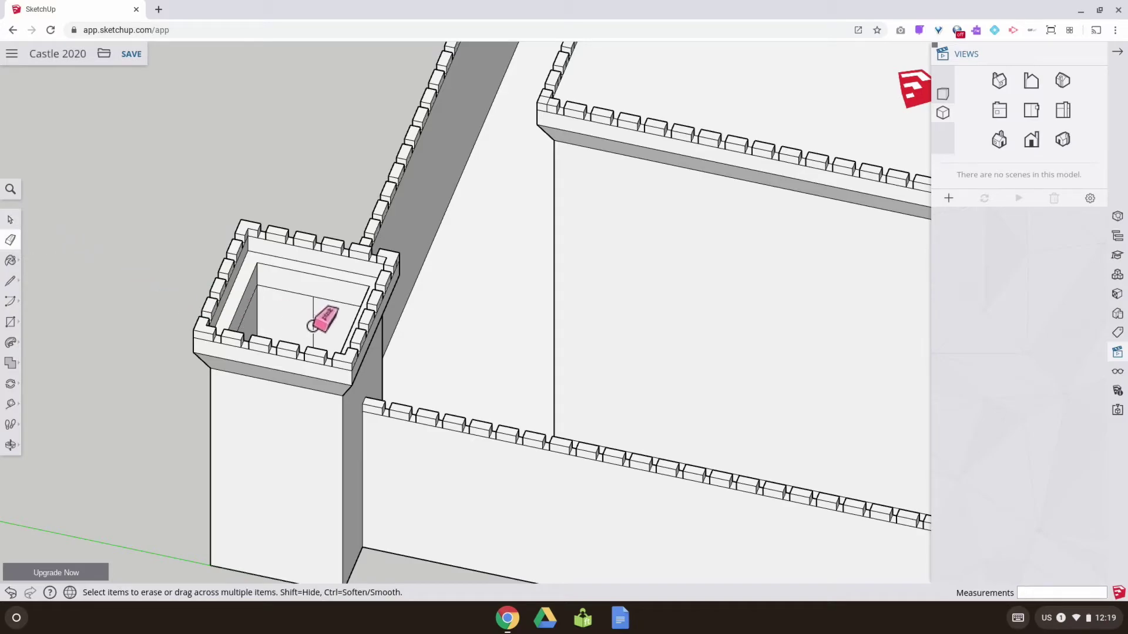
pyautogui.scroll(-6, 486, 352)
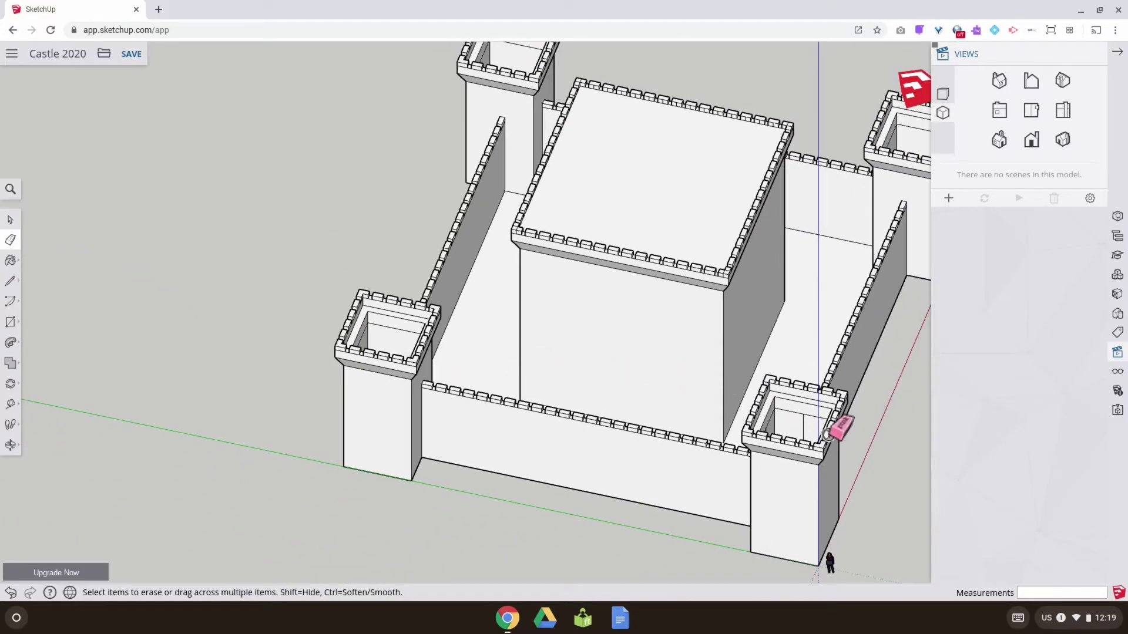
pyautogui.moveTo(815, 413)
pyautogui.mouseDown(button='middle')
pyautogui.moveTo(486, 466)
pyautogui.moveTo(345, 449)
pyautogui.mouseUp(button='middle')
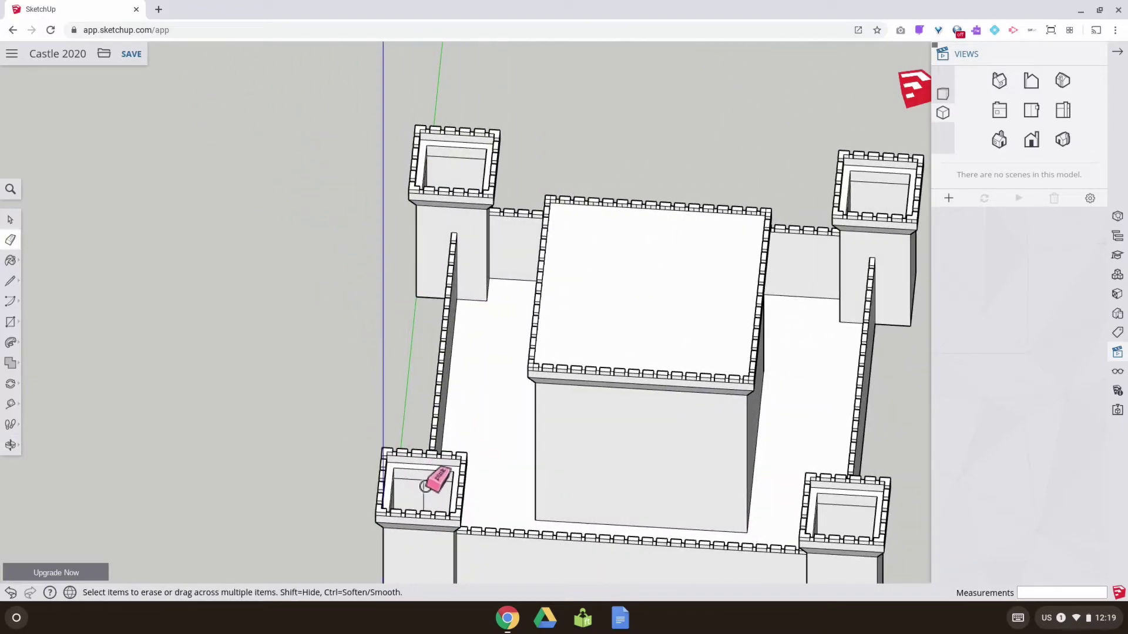
pyautogui.moveTo(656, 455); pyautogui.dragTo(202, 393, button='middle')
pyautogui.moveTo(412, 393)
pyautogui.mouseDown(button='middle')
pyautogui.moveTo(272, 402)
pyautogui.moveTo(264, 365)
pyautogui.mouseUp(button='middle')
# Erase the leftover seam lines across the top and outer faces of the keep's corner battlement blocks.
pyautogui.scroll(10, 429, 284)
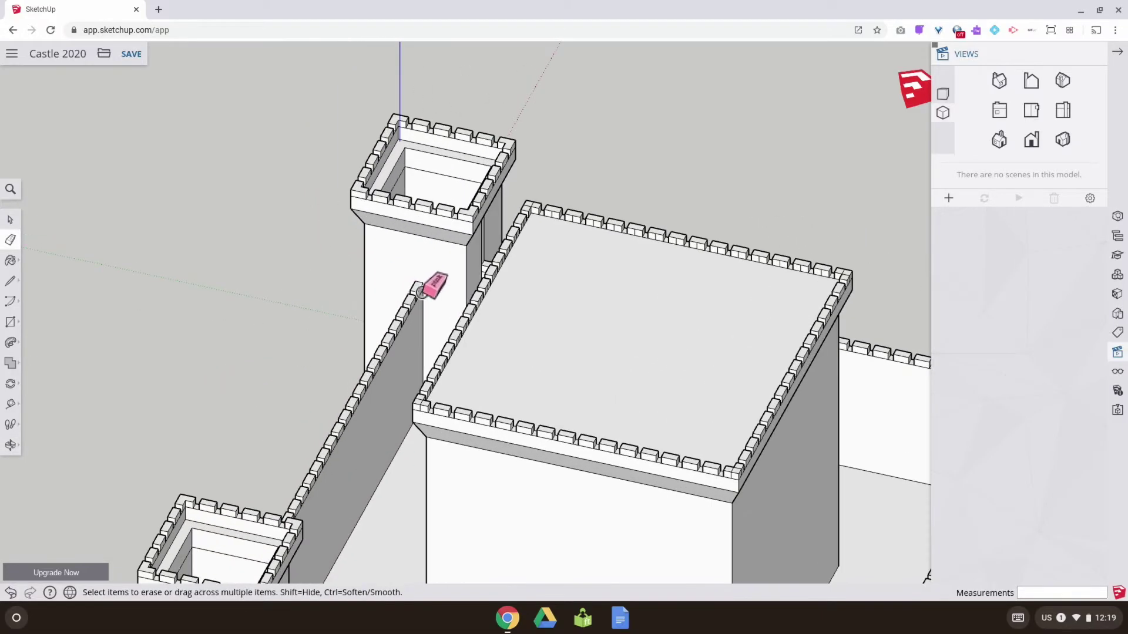
pyautogui.moveTo(518, 347); pyautogui.dragTo(201, 232, button='middle')
pyautogui.scroll(6, 166, 217)
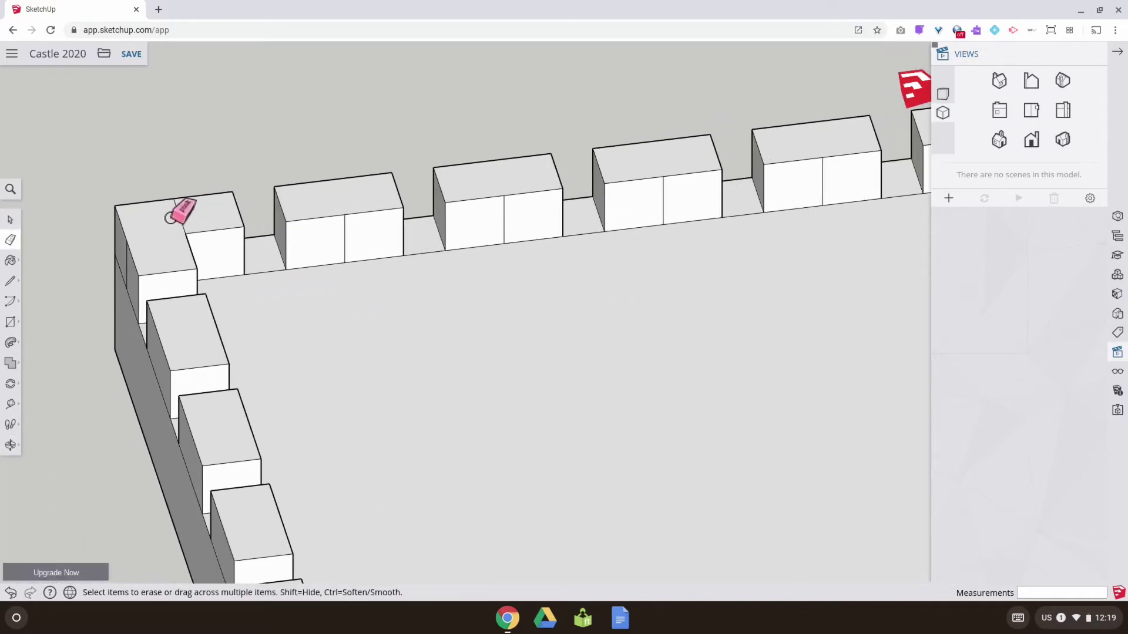
pyautogui.moveTo(354, 235); pyautogui.dragTo(341, 398, button='middle')
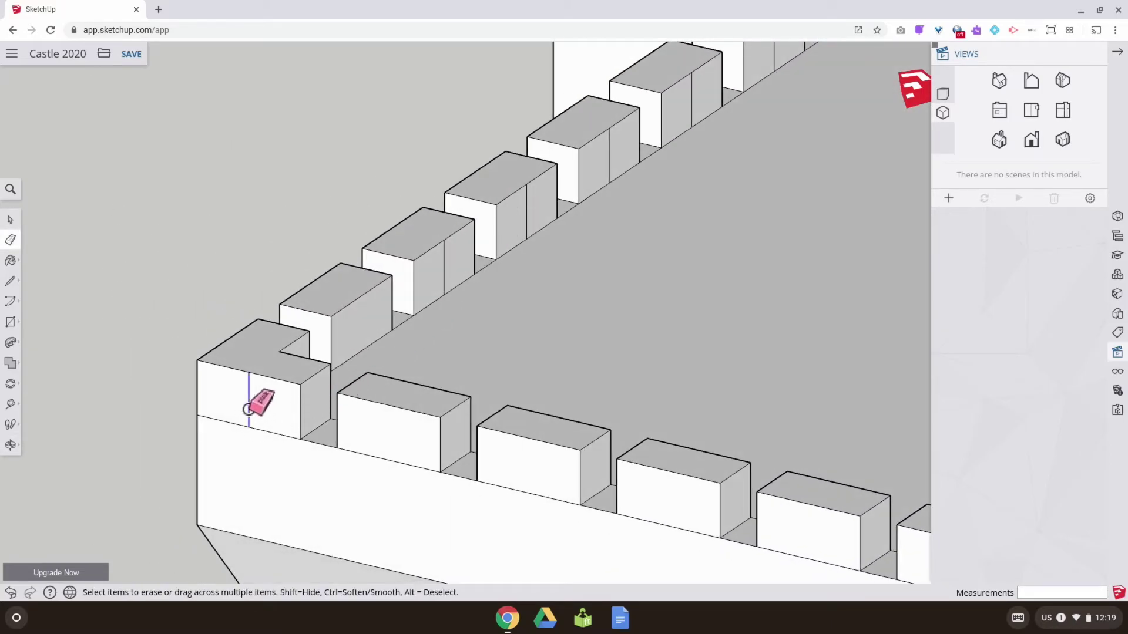
pyautogui.scroll(-3, 415, 318)
# Erase the vertical seams in the middle of the battlements' inner faces along two of the keep's edges.
pyautogui.moveTo(547, 202)
pyautogui.mouseDown(button='middle')
pyautogui.moveTo(492, 378)
pyautogui.moveTo(740, 206)
pyautogui.mouseUp(button='middle')
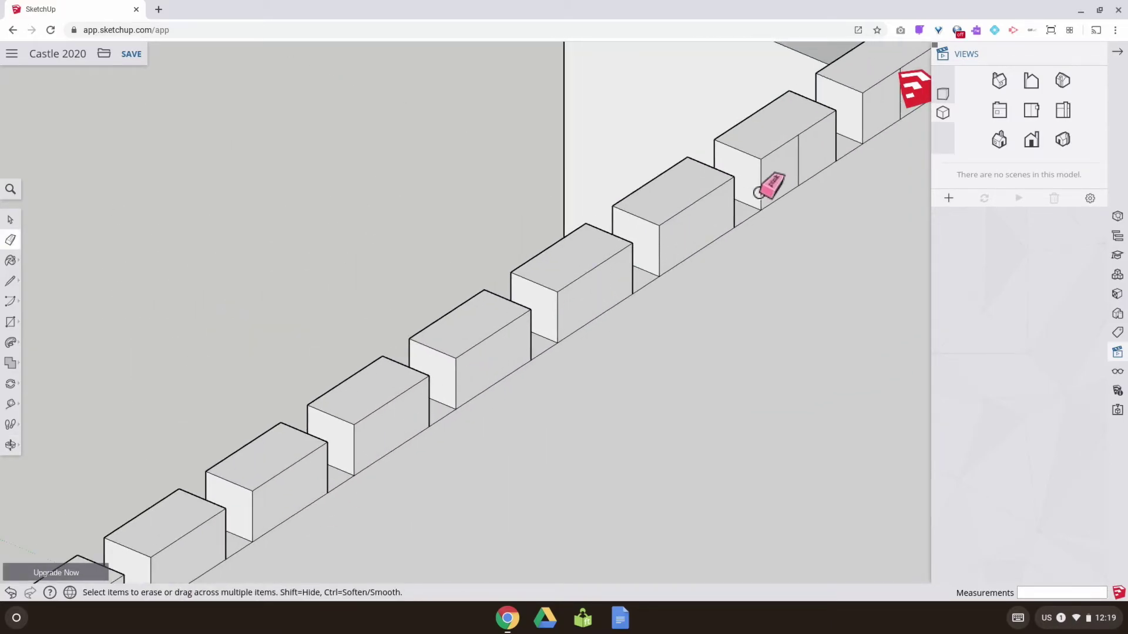
pyautogui.scroll(5, 615, 342)
pyautogui.scroll(-3, 615, 342)
pyautogui.moveTo(604, 383); pyautogui.dragTo(505, 319, button='middle')
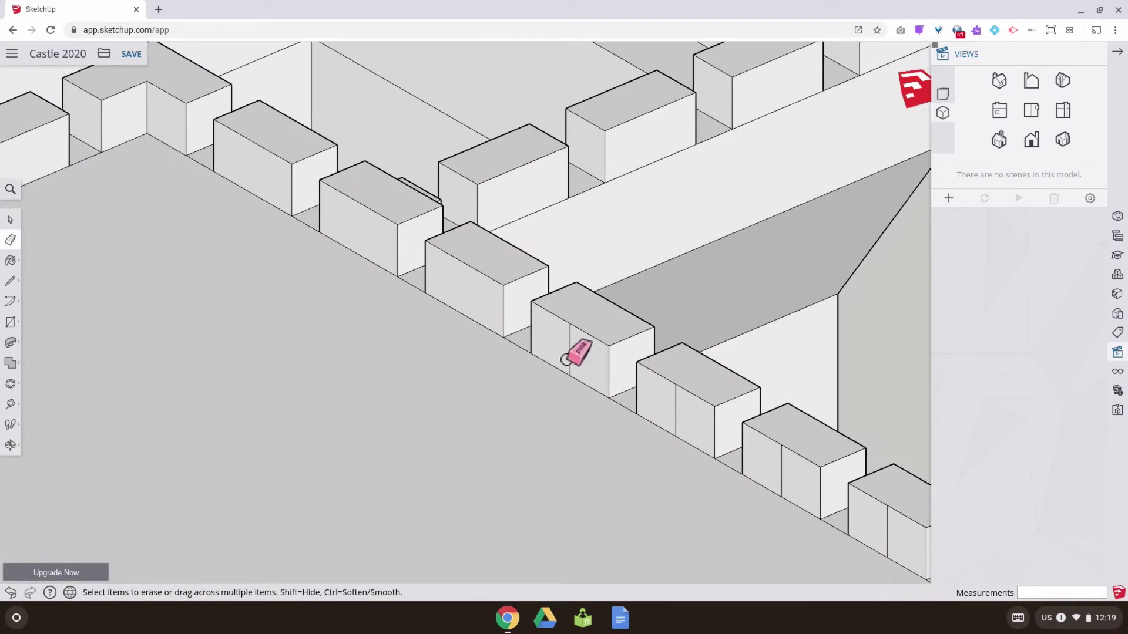
pyautogui.scroll(4, 435, 236)
pyautogui.scroll(-3, 435, 237)
# Erase the seams on the keep's remaining battlements and draw a 0.30 m line along the corner block's edge.
pyautogui.moveTo(705, 390)
pyautogui.mouseDown(button='middle')
pyautogui.moveTo(732, 335)
pyautogui.moveTo(778, 307)
pyautogui.moveTo(729, 349)
pyautogui.moveTo(789, 335)
pyautogui.moveTo(629, 345)
pyautogui.moveTo(20, 285)
pyautogui.mouseUp(button='middle')
pyautogui.scroll(5, 778, 307)
pyautogui.scroll(-3, 789, 335)
pyautogui.scroll(5, 376, 217)
pyautogui.scroll(-3, 860, 352)
pyautogui.click(10, 281)
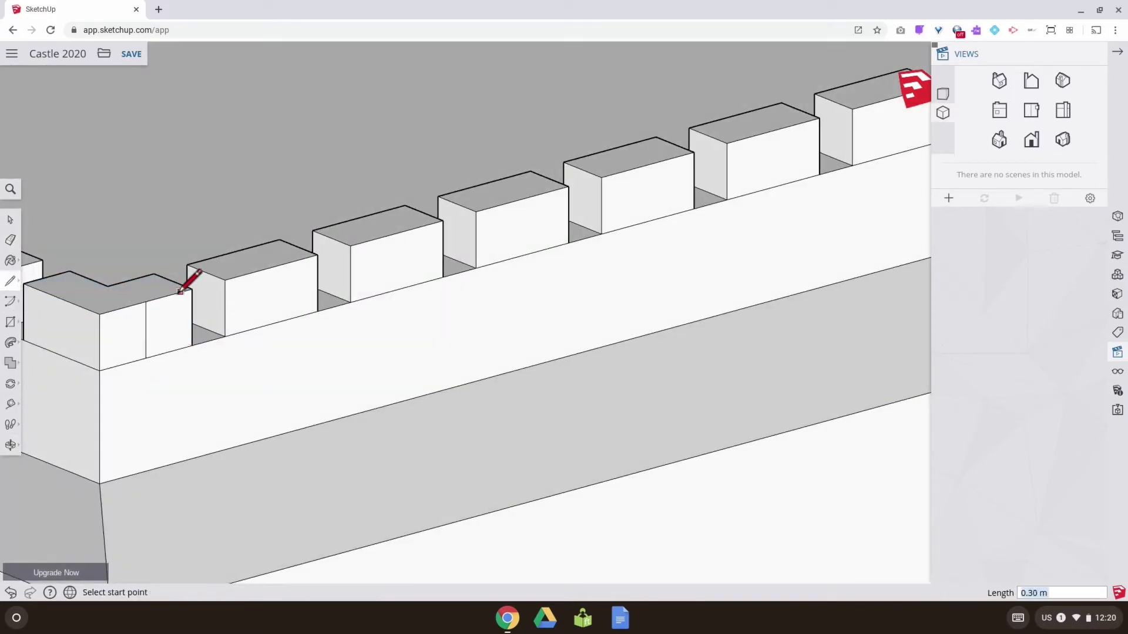
# Delete the keep's flat roof face so that its top is open inside the battlements.
pyautogui.moveTo(192, 288); pyautogui.dragTo(478, 307, button='middle')
pyautogui.scroll(-5, 624, 415)
pyautogui.press('space')
pyautogui.click(355, 296)
pyautogui.press('Delete')
pyautogui.scroll(6, 248, 276)
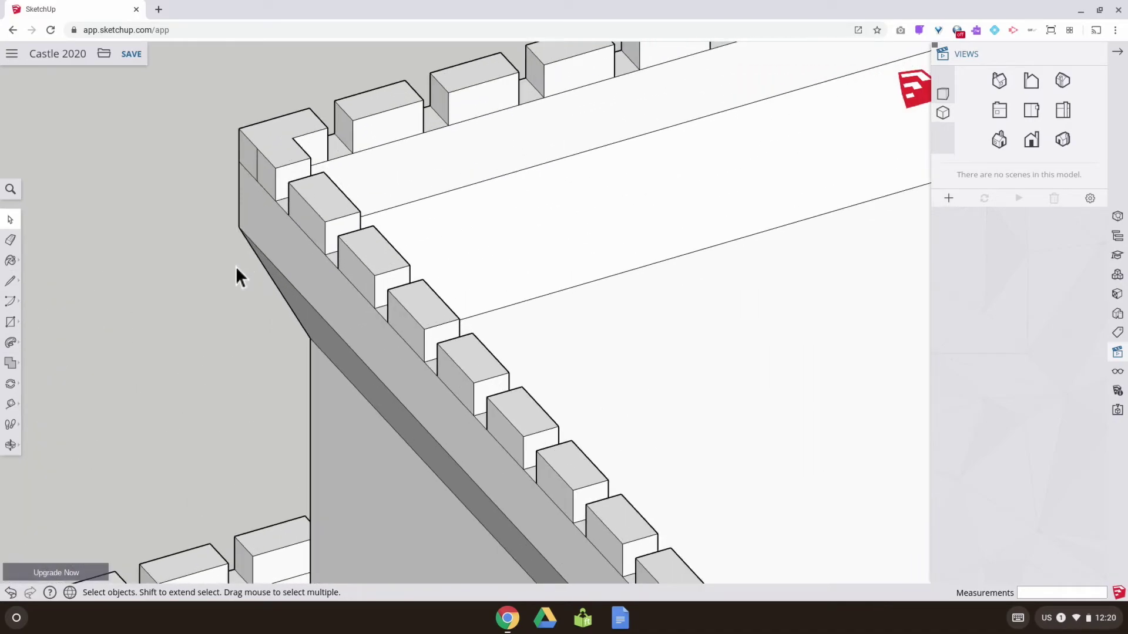
# Draw an 11.40 m by 11.40 m rectangle across the keep's open interior, level with the bottom of the inner parapet walls.
pyautogui.click(10, 241)
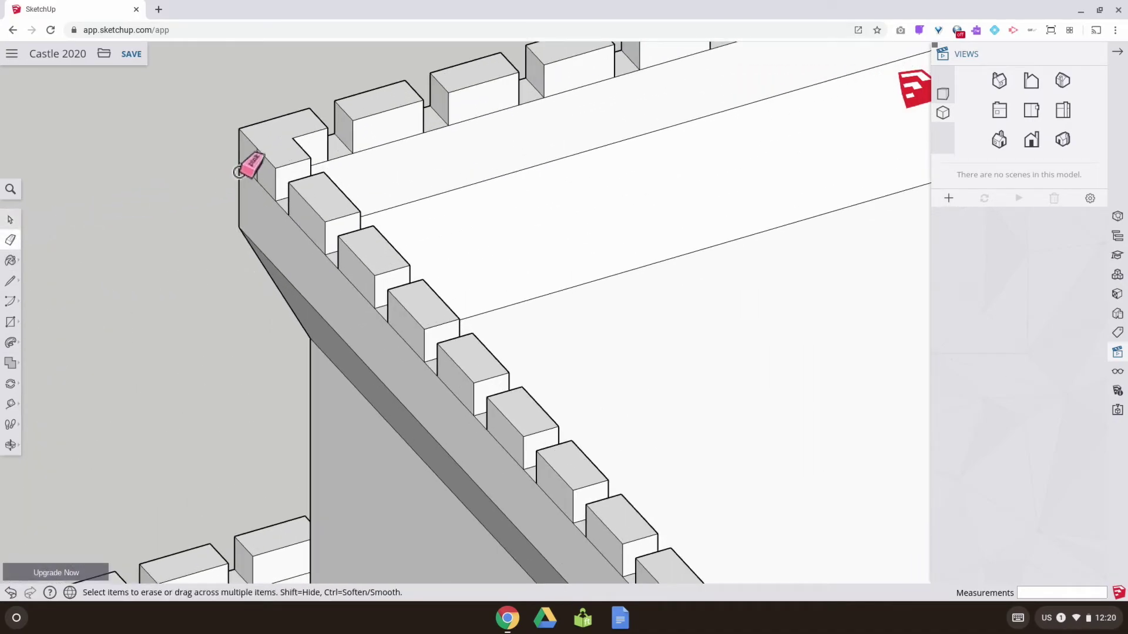
pyautogui.click(11, 222)
pyautogui.scroll(-10, 184, 262)
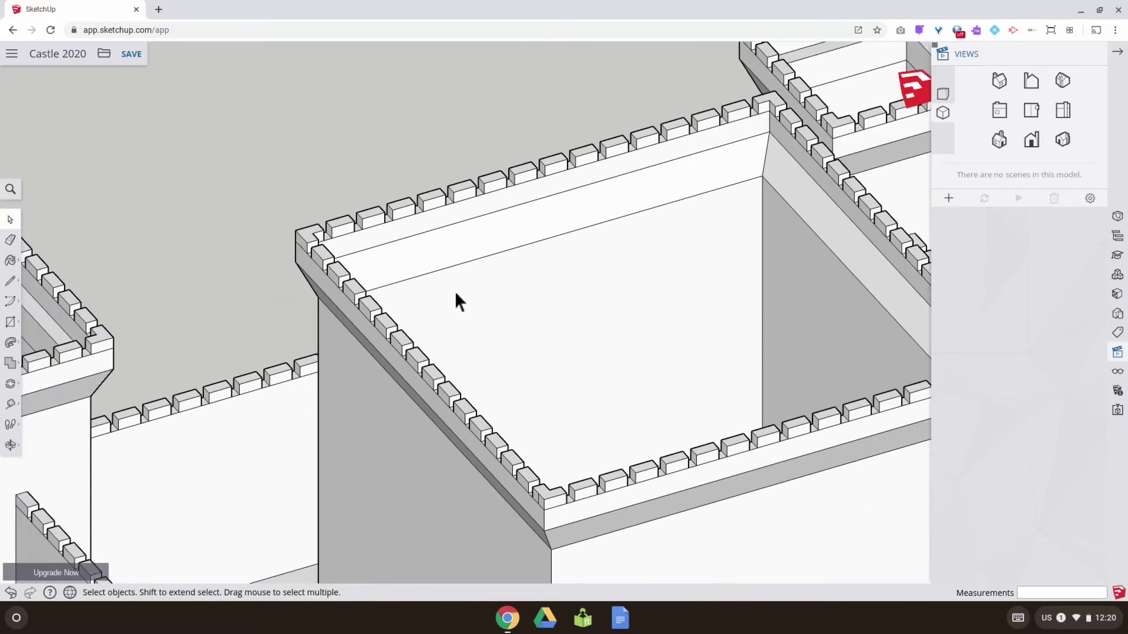
pyautogui.moveTo(570, 302); pyautogui.dragTo(217, 313, button='middle')
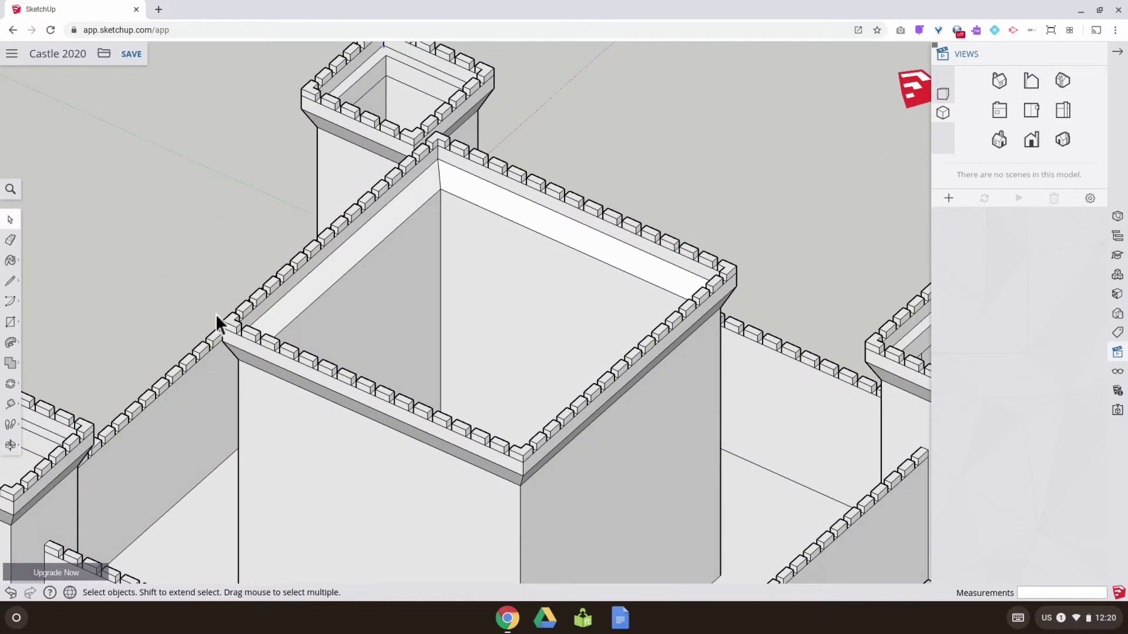
pyautogui.click(11, 322)
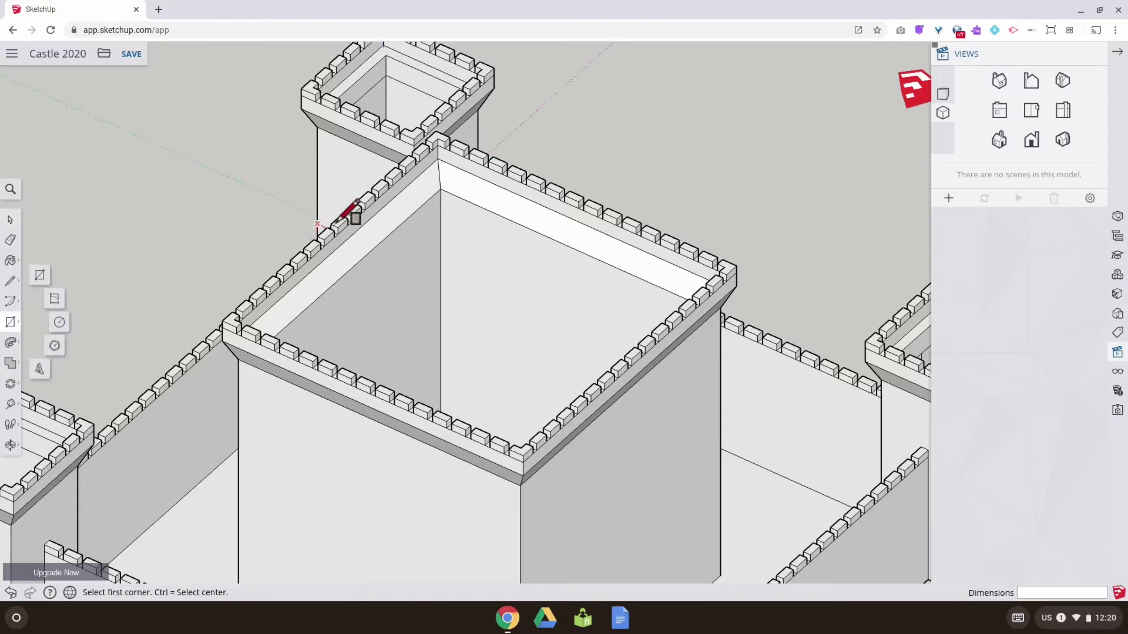
pyautogui.click(440, 189)
pyautogui.moveTo(448, 187); pyautogui.dragTo(844, 113, button='middle')
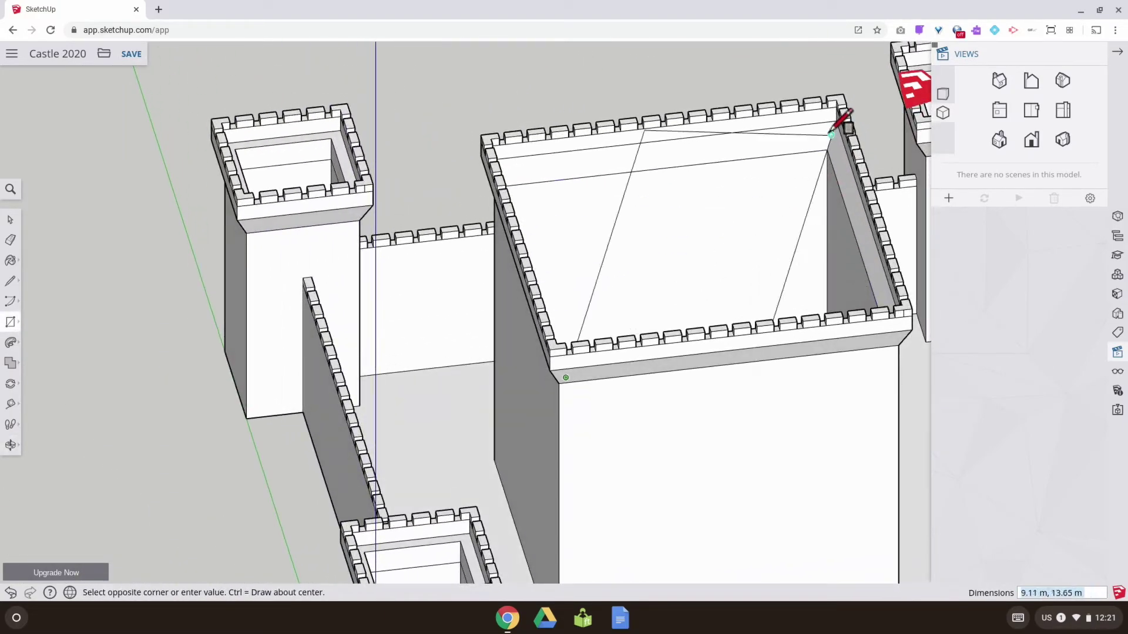
pyautogui.click(827, 151)
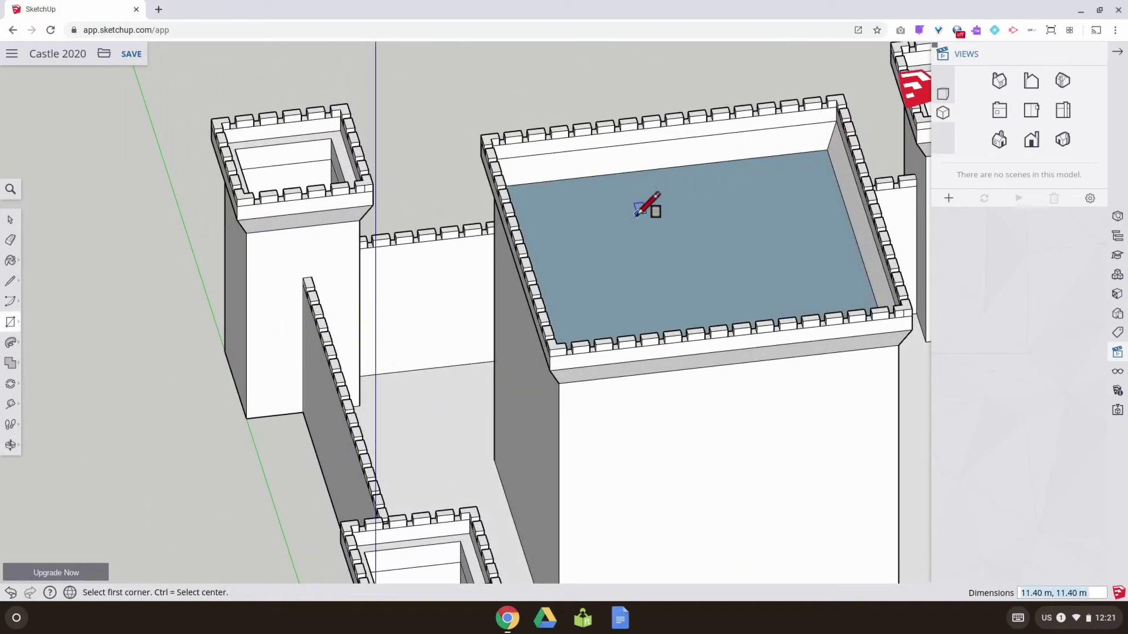
# Reverse the keep's new floor face so that its front side faces up.
pyautogui.click(10, 220)
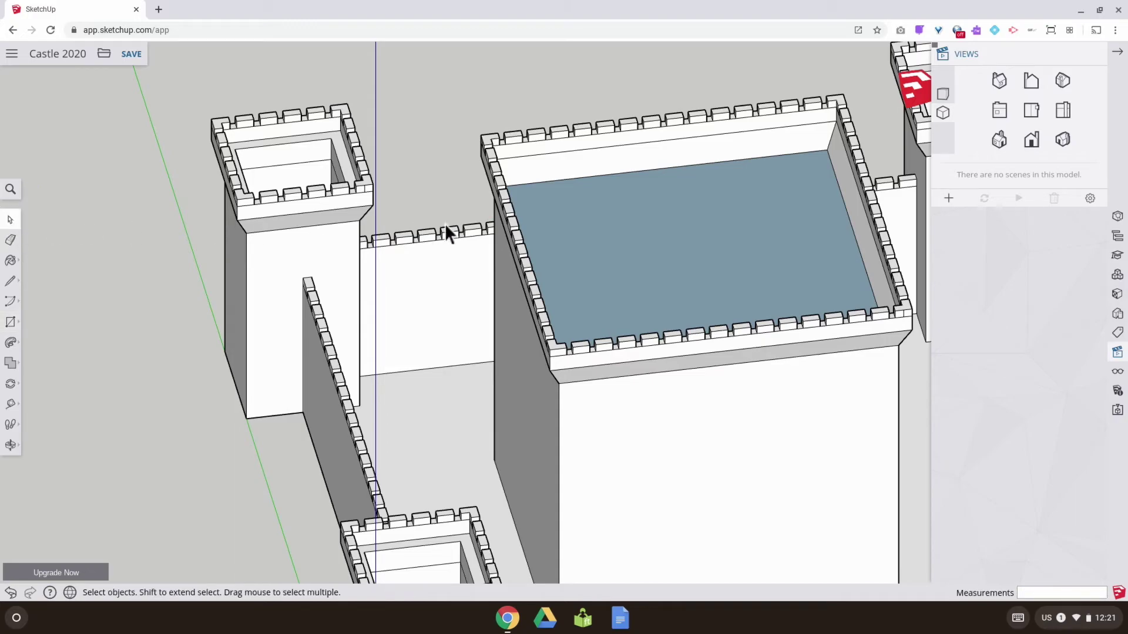
pyautogui.rightClick(587, 227)
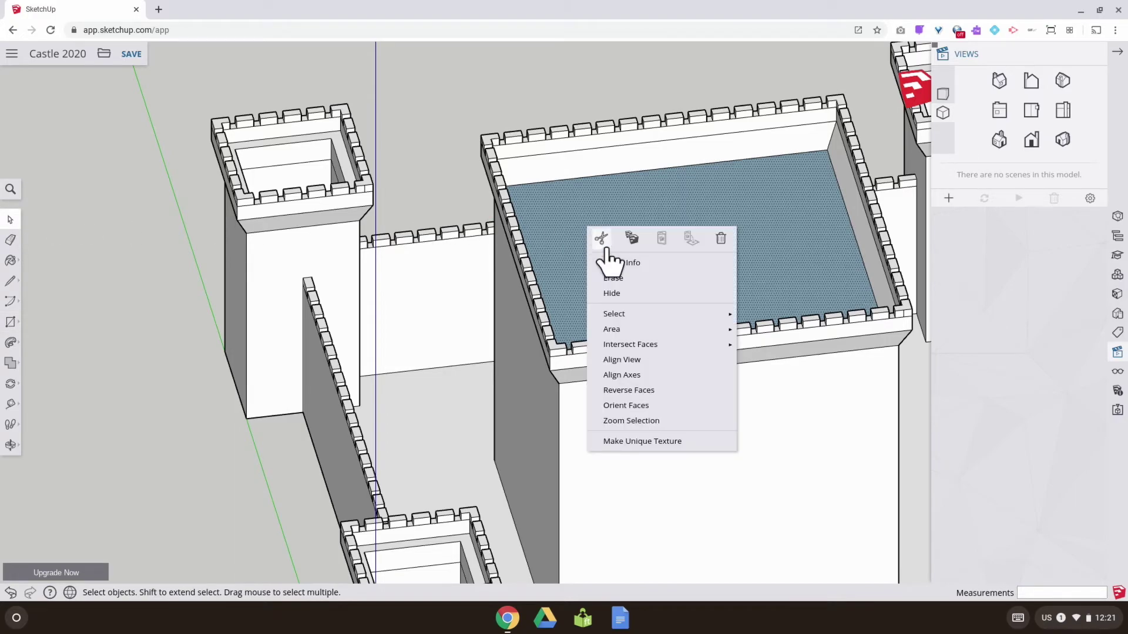
pyautogui.click(630, 390)
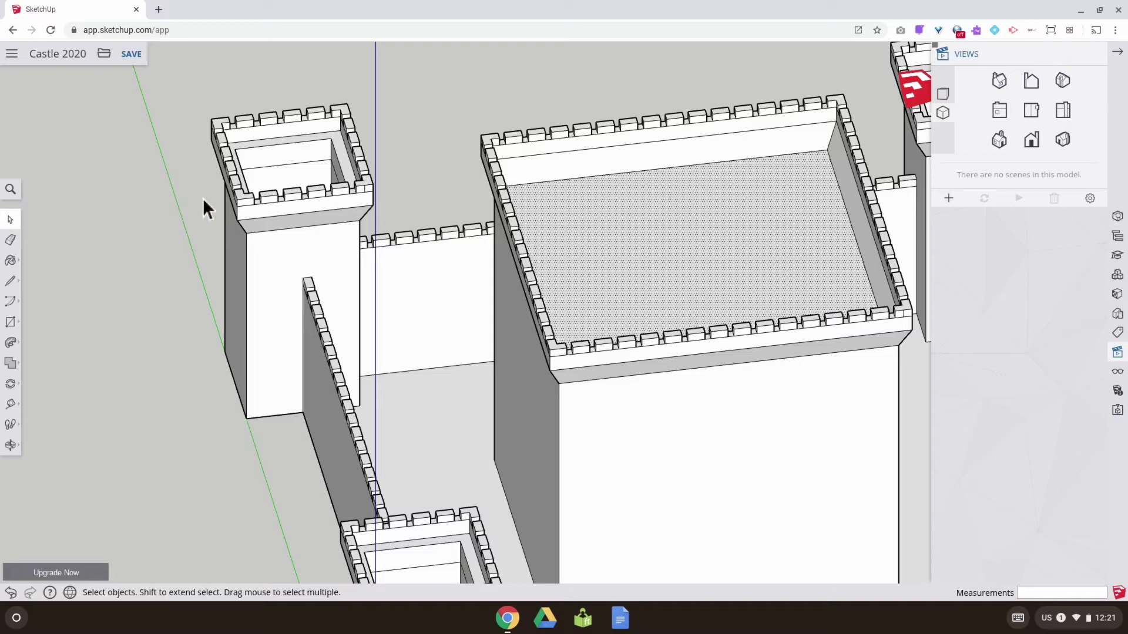
# Examine the keep's recessed top and the insides of the corner tower tops from several angles.
pyautogui.moveTo(325, 220); pyautogui.dragTo(625, 246, button='middle')
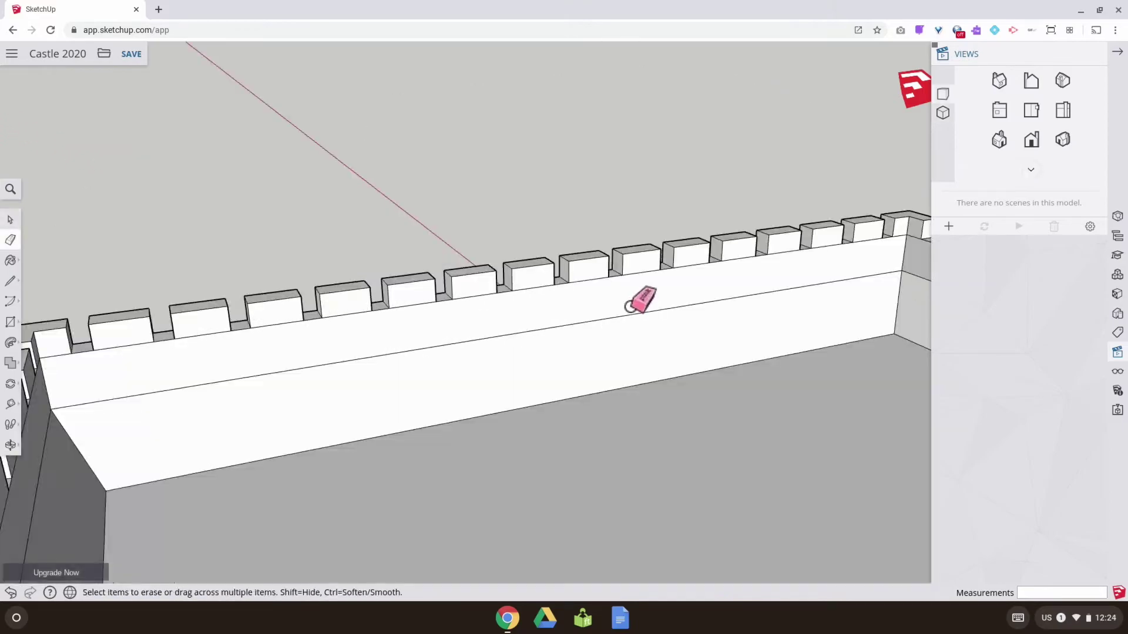
pyautogui.scroll(-5, 624, 305)
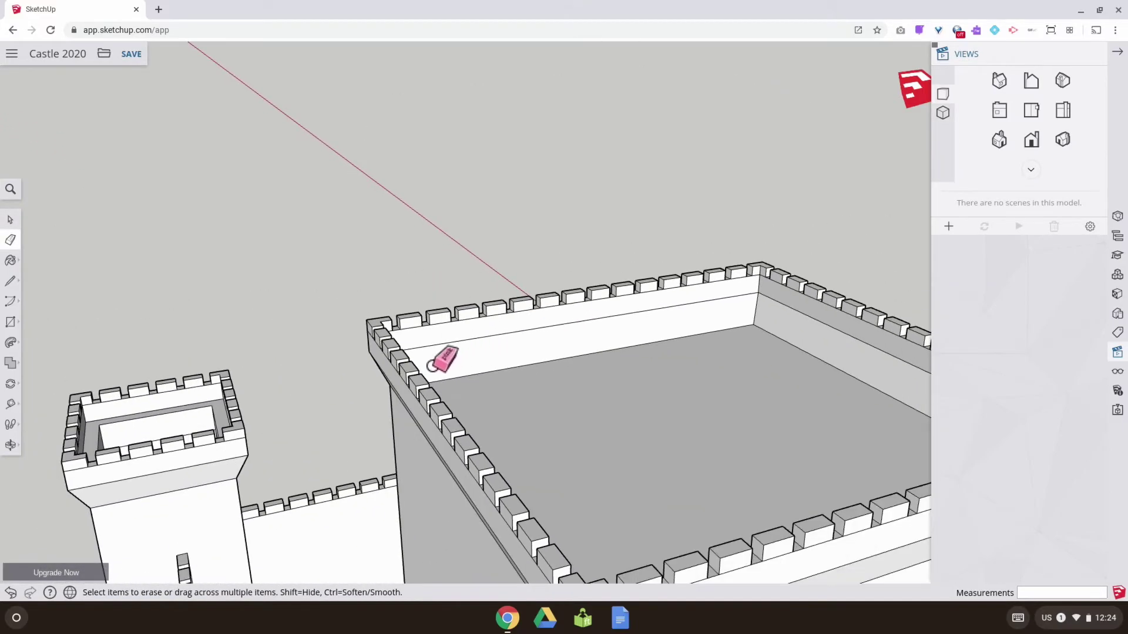
pyautogui.moveTo(270, 404)
pyautogui.mouseDown(button='middle')
pyautogui.moveTo(460, 327)
pyautogui.moveTo(307, 440)
pyautogui.moveTo(433, 345)
pyautogui.moveTo(590, 437)
pyautogui.moveTo(554, 468)
pyautogui.moveTo(231, 418)
pyautogui.moveTo(244, 422)
pyautogui.mouseUp(button='middle')
pyautogui.scroll(5, 352, 360)
pyautogui.scroll(2, 423, 335)
pyautogui.scroll(-6, 244, 422)
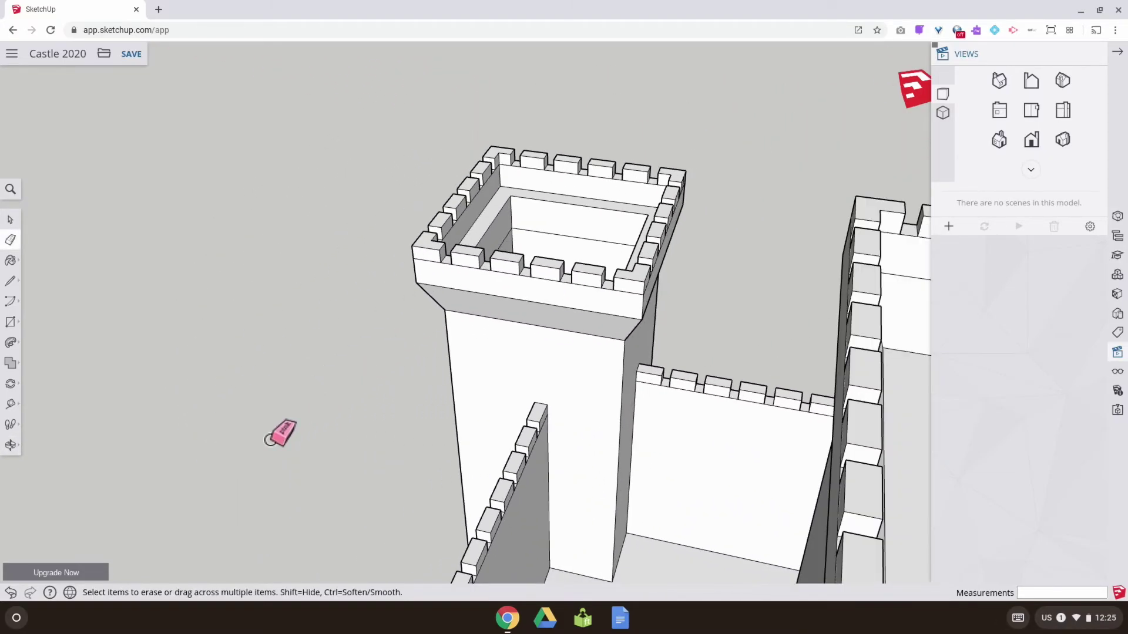
pyautogui.moveTo(249, 473); pyautogui.dragTo(587, 139, button='middle')
pyautogui.scroll(-5, 494, 302)
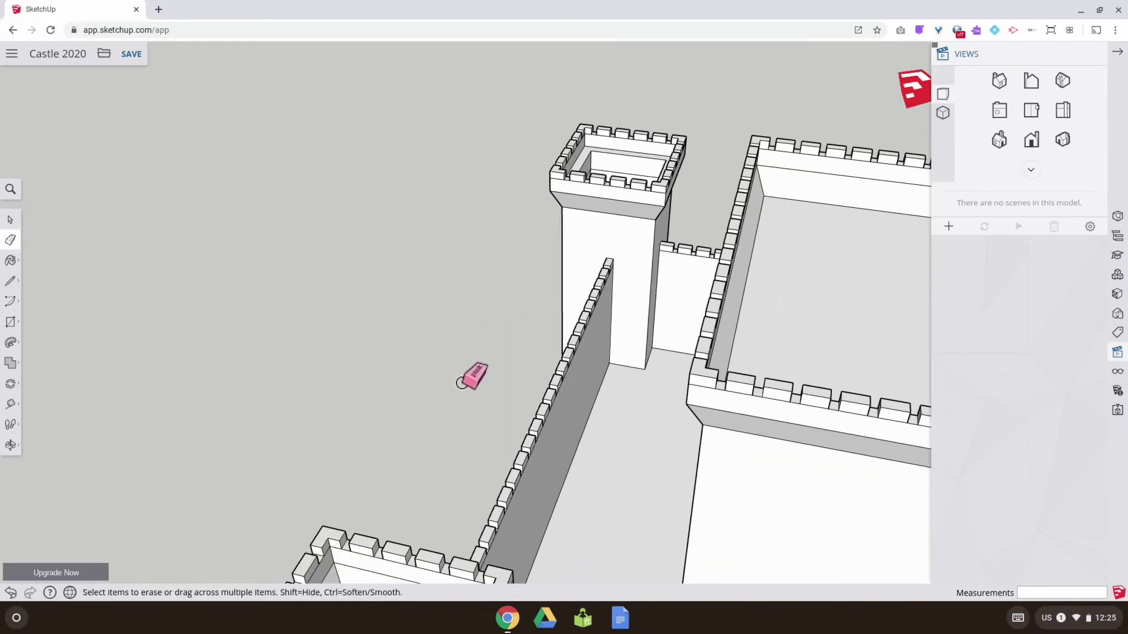
pyautogui.scroll(6, 421, 525)
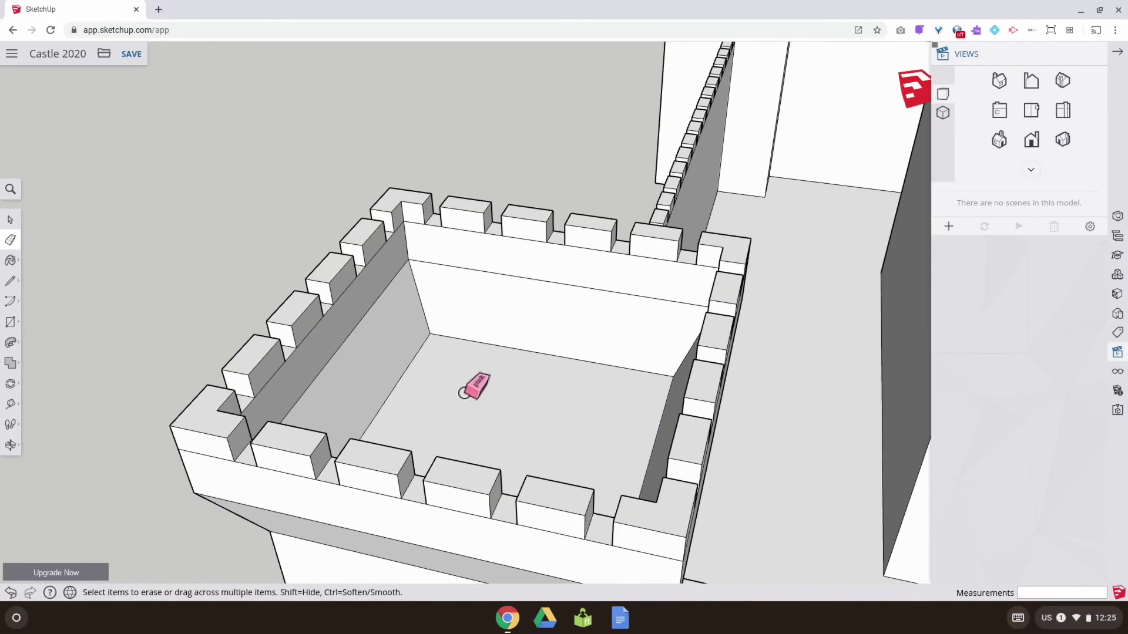
pyautogui.moveTo(473, 387); pyautogui.dragTo(630, 244, button='middle')
pyautogui.scroll(-4, 501, 380)
pyautogui.moveTo(501, 380); pyautogui.dragTo(637, 262, button='middle')
pyautogui.scroll(3, 510, 282)
pyautogui.scroll(4, 499, 276)
# Erase the edges of the inner ledge around the opening in the corner tower's top.
pyautogui.moveTo(517, 277)
pyautogui.mouseDown(button='middle')
pyautogui.moveTo(629, 315)
pyautogui.moveTo(755, 312)
pyautogui.moveTo(731, 443)
pyautogui.mouseUp(button='middle')
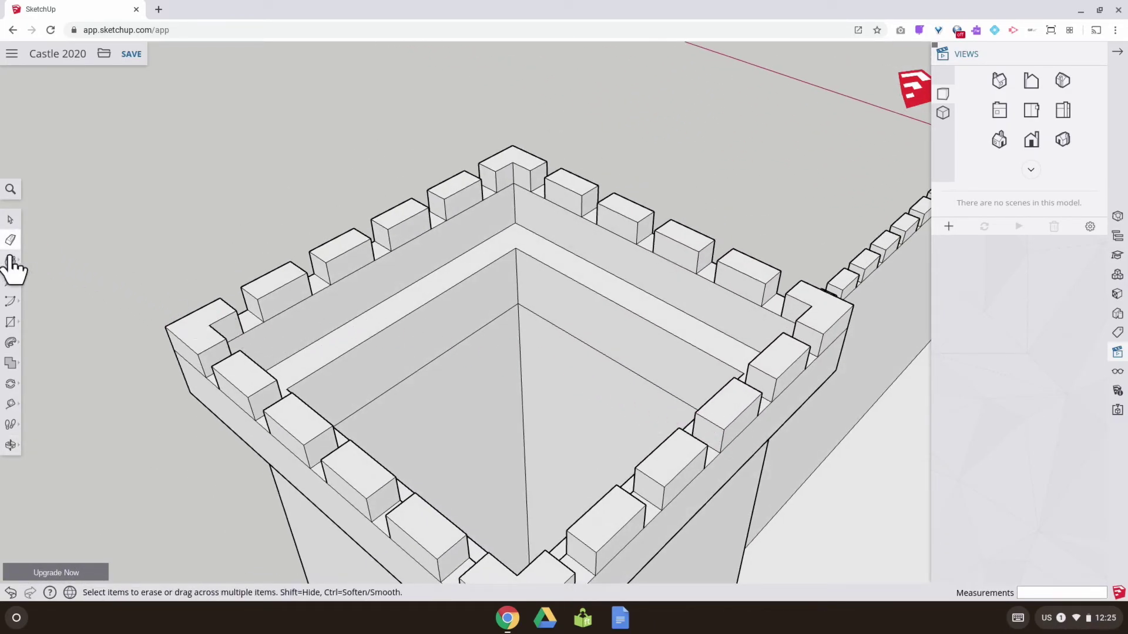
pyautogui.click(458, 288)
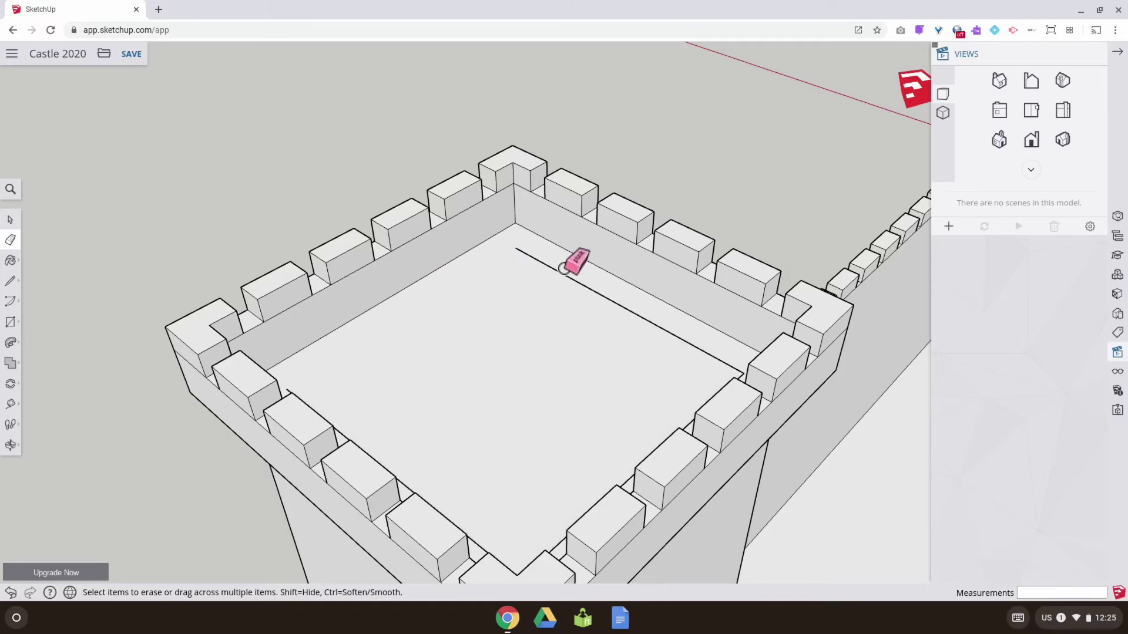
pyautogui.moveTo(560, 282)
pyautogui.mouseDown(button='middle')
pyautogui.moveTo(605, 335)
pyautogui.moveTo(870, 297)
pyautogui.moveTo(793, 382)
pyautogui.mouseUp(button='middle')
pyautogui.moveTo(841, 364)
pyautogui.mouseDown(button='middle')
pyautogui.moveTo(585, 303)
pyautogui.moveTo(756, 346)
pyautogui.mouseUp(button='middle')
pyautogui.click(713, 318)
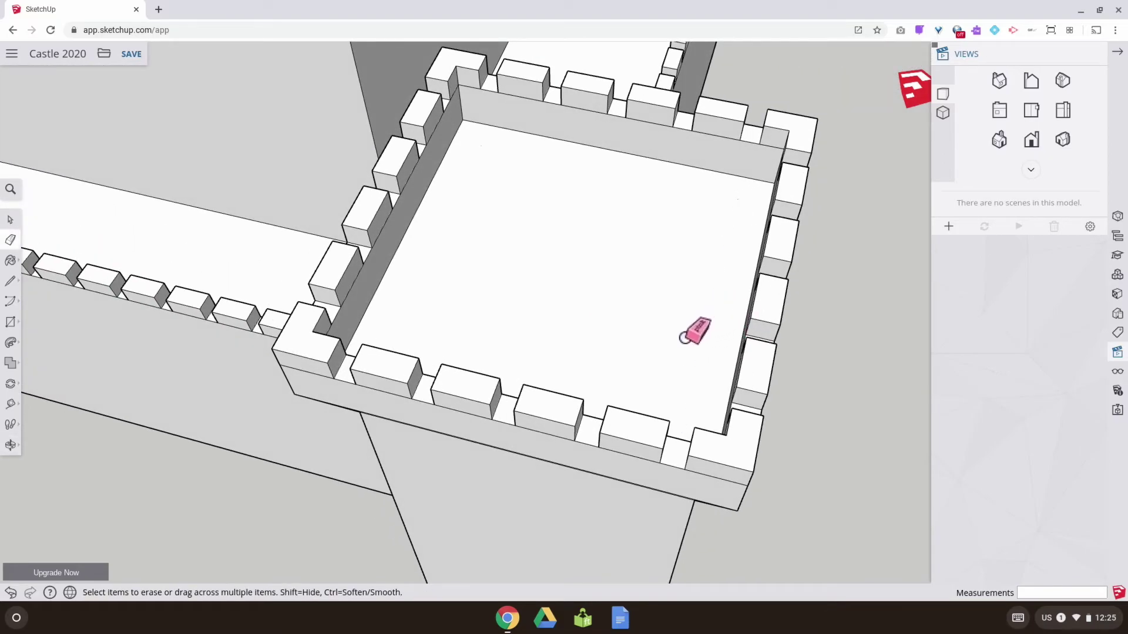
# Delete the flat face covering the tower's top and the short stray lines at its inner corners.
pyautogui.click(10, 220)
pyautogui.click(524, 287)
pyautogui.press('Delete')
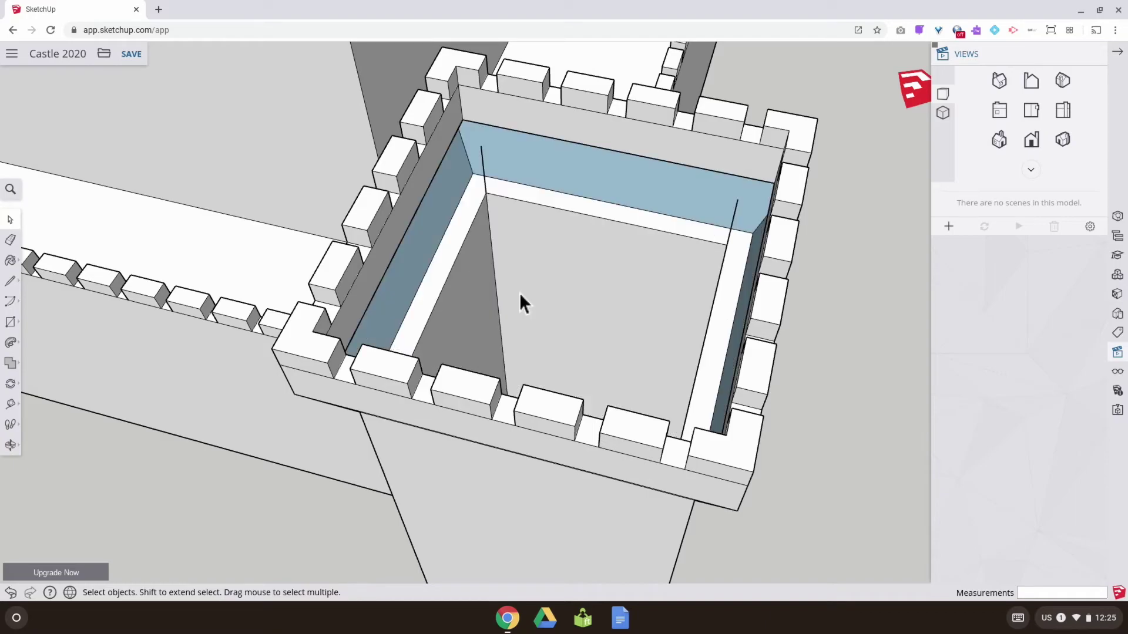
pyautogui.moveTo(560, 298); pyautogui.dragTo(519, 176, button='middle')
pyautogui.click(511, 160)
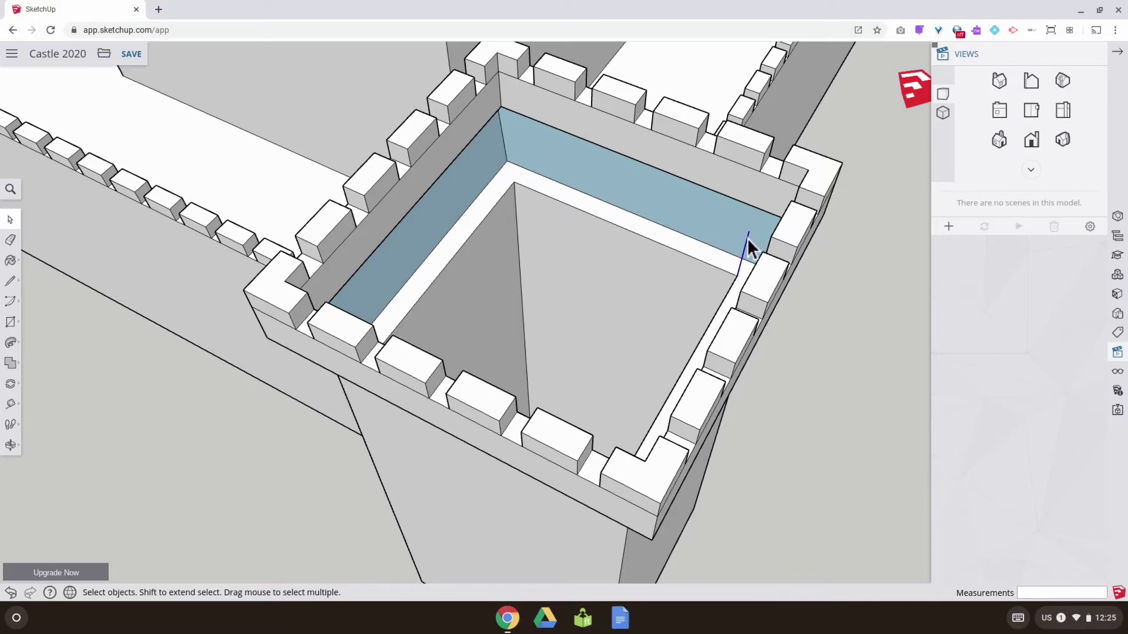
pyautogui.moveTo(718, 254); pyautogui.dragTo(405, 177, button='middle')
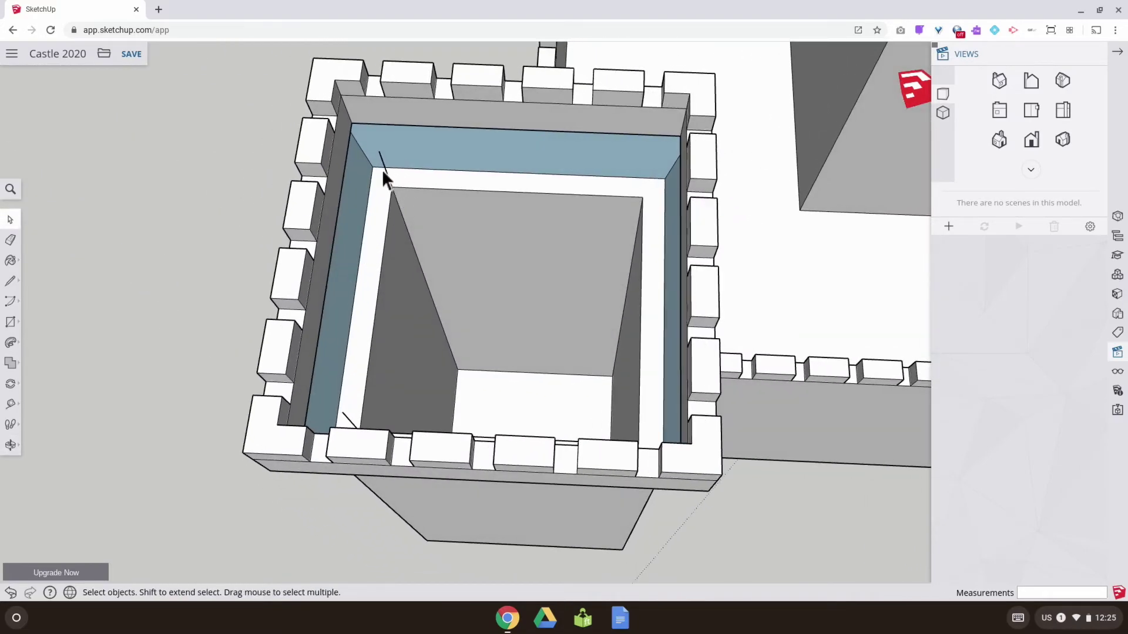
pyautogui.press('Delete')
# Draw sloped lines from two upper inner corners of the tower's parapet to the matching corners of the lower opening, joining them along its edge.
pyautogui.moveTo(459, 205); pyautogui.dragTo(79, 164, button='middle')
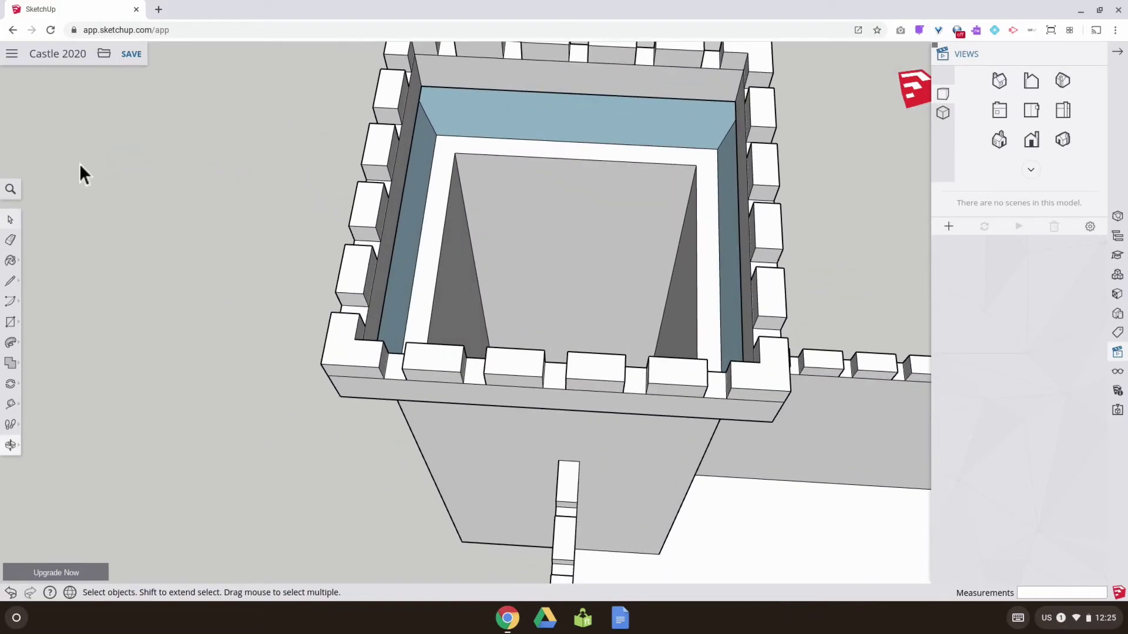
pyautogui.click(13, 282)
pyautogui.click(420, 86)
pyautogui.click(455, 153)
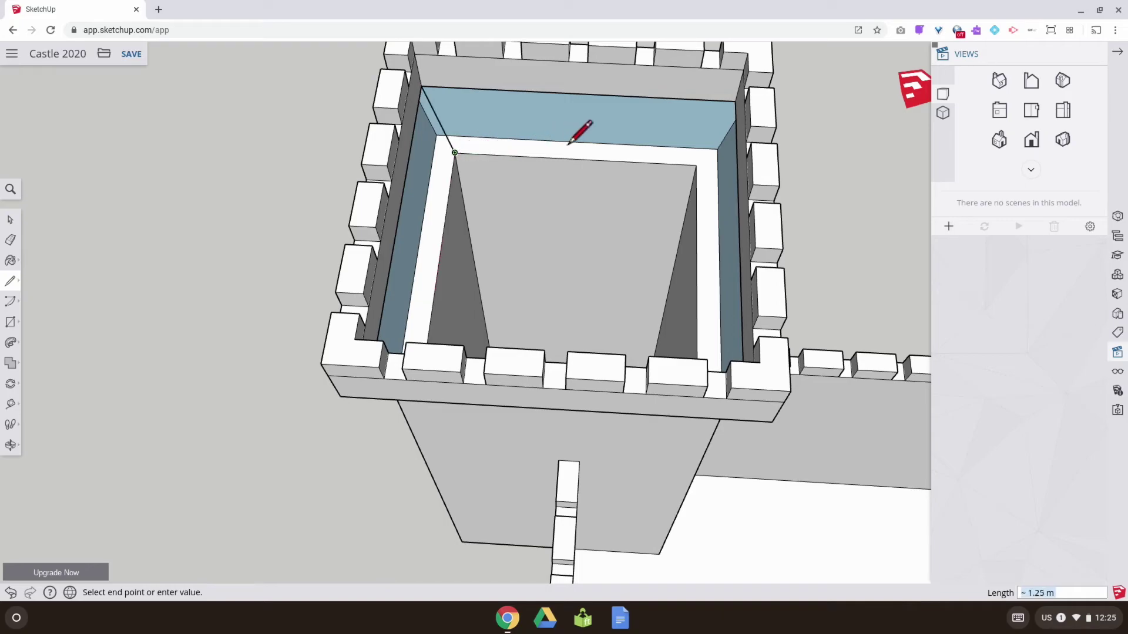
pyautogui.click(696, 165)
pyautogui.click(735, 101)
pyautogui.click(696, 166)
# Draw the sloped lines at the tower's remaining inner corners to close its flared inner walls.
pyautogui.moveTo(609, 199)
pyautogui.mouseDown(button='middle')
pyautogui.moveTo(735, 218)
pyautogui.moveTo(655, 221)
pyautogui.moveTo(793, 177)
pyautogui.mouseUp(button='middle')
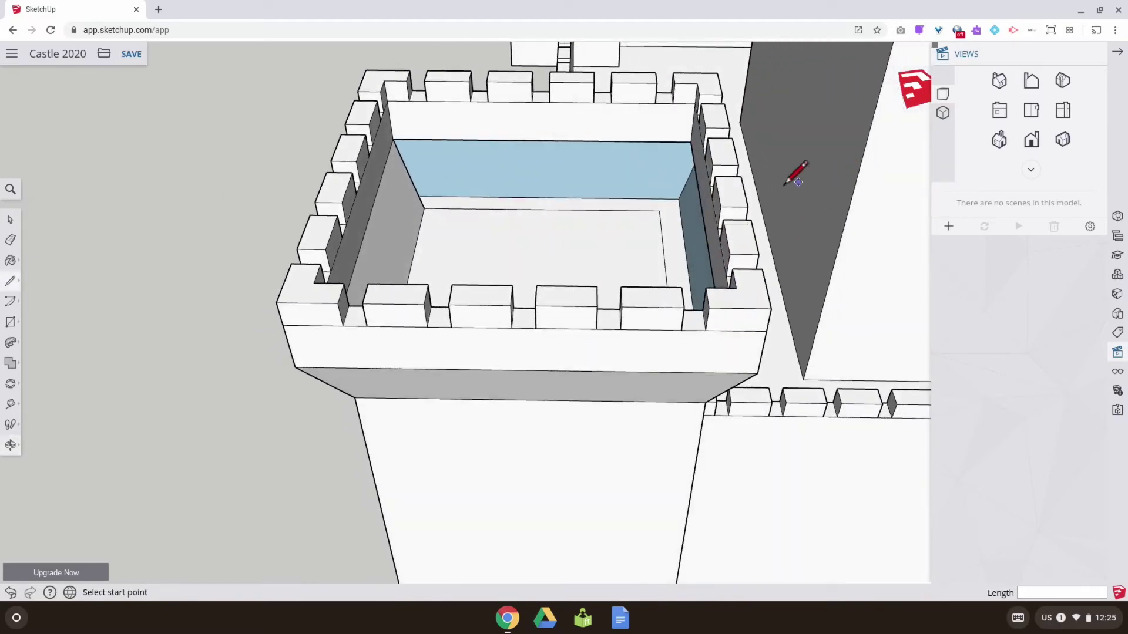
pyautogui.click(691, 142)
pyautogui.click(678, 199)
pyautogui.moveTo(539, 233)
pyautogui.mouseDown(button='middle')
pyautogui.moveTo(643, 246)
pyautogui.moveTo(673, 176)
pyautogui.moveTo(773, 262)
pyautogui.moveTo(863, 172)
pyautogui.mouseUp(button='middle')
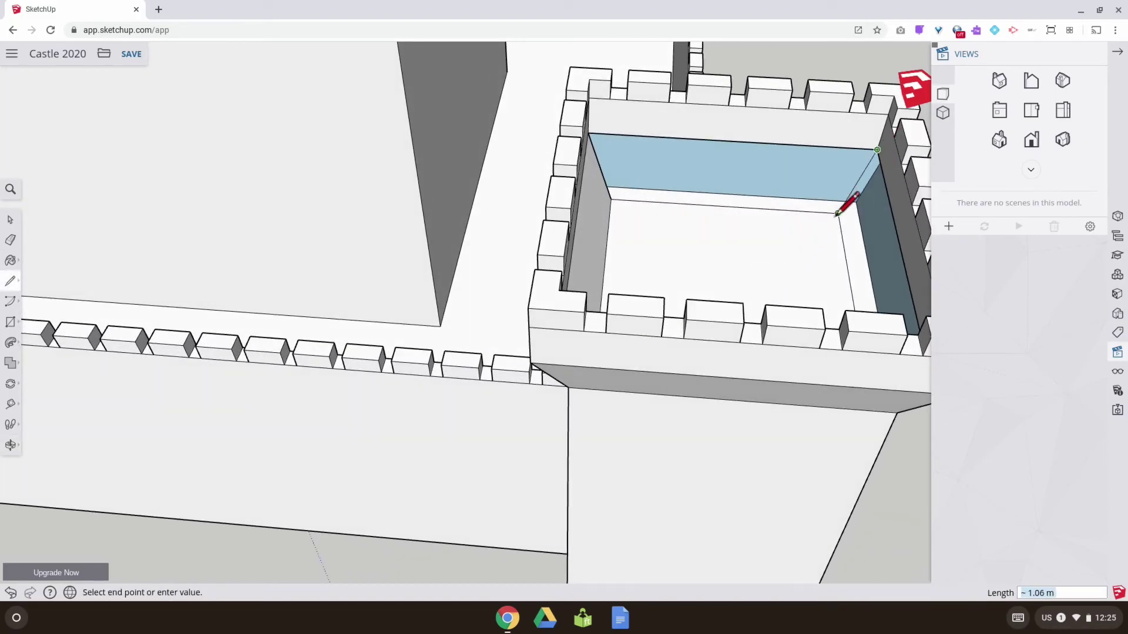
pyautogui.click(855, 202)
# Clear the leftover ledge line and flat face from the next tower's top and draw the sloped lines at its inner corners.
pyautogui.moveTo(818, 219)
pyautogui.mouseDown(button='middle')
pyautogui.moveTo(532, 296)
pyautogui.moveTo(662, 231)
pyautogui.mouseUp(button='middle')
pyautogui.scroll(-3, 468, 217)
pyautogui.moveTo(469, 217); pyautogui.dragTo(43, 223, button='middle')
pyautogui.click(10, 219)
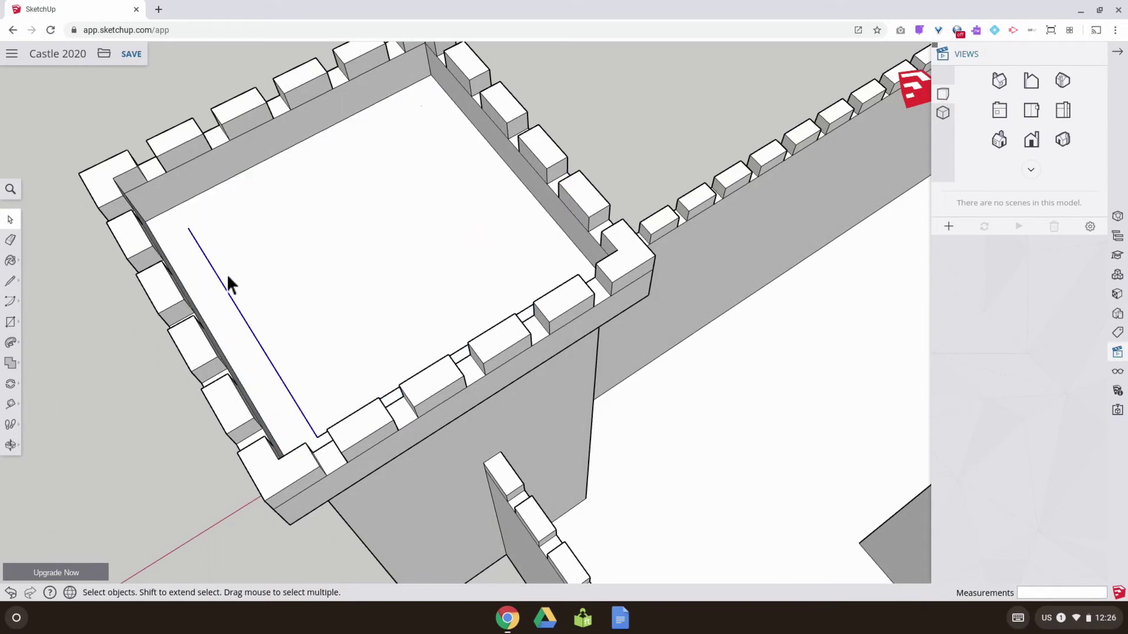
pyautogui.moveTo(226, 274); pyautogui.dragTo(602, 302, button='middle')
pyautogui.moveTo(586, 265)
pyautogui.mouseDown(button='middle')
pyautogui.moveTo(846, 295)
pyautogui.moveTo(774, 292)
pyautogui.moveTo(839, 340)
pyautogui.moveTo(697, 385)
pyautogui.mouseUp(button='middle')
pyautogui.press('l')
pyautogui.click(594, 258)
pyautogui.click(868, 322)
pyautogui.click(666, 366)
pyautogui.moveTo(637, 425); pyautogui.dragTo(737, 441, button='middle')
pyautogui.click(738, 440)
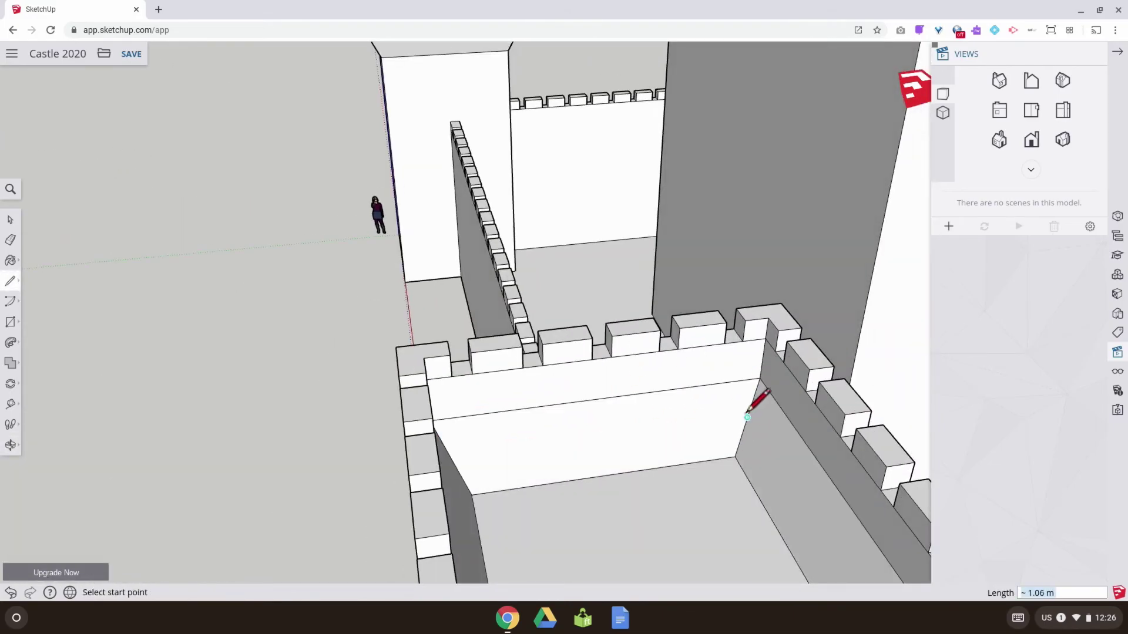
# Erase the inner ledge in the last corner tower's top and draw the sloped lines that form its flared inner walls.
pyautogui.scroll(-5, 567, 335)
pyautogui.moveTo(566, 335); pyautogui.dragTo(688, 381, button='middle')
pyautogui.scroll(3, 511, 223)
pyautogui.press('e')
pyautogui.moveTo(511, 223); pyautogui.dragTo(843, 357, button='middle')
pyautogui.click(10, 219)
pyautogui.moveTo(529, 353); pyautogui.dragTo(447, 265, button='middle')
pyautogui.press('l')
pyautogui.click(692, 195)
pyautogui.moveTo(685, 255); pyautogui.dragTo(450, 262, button='middle')
pyautogui.click(857, 250)
# Examine the whole castle, including the keep, tower tops and curtain walls, from several sides and from above.
pyautogui.scroll(5, 451, 262)
pyautogui.scroll(-5, 828, 264)
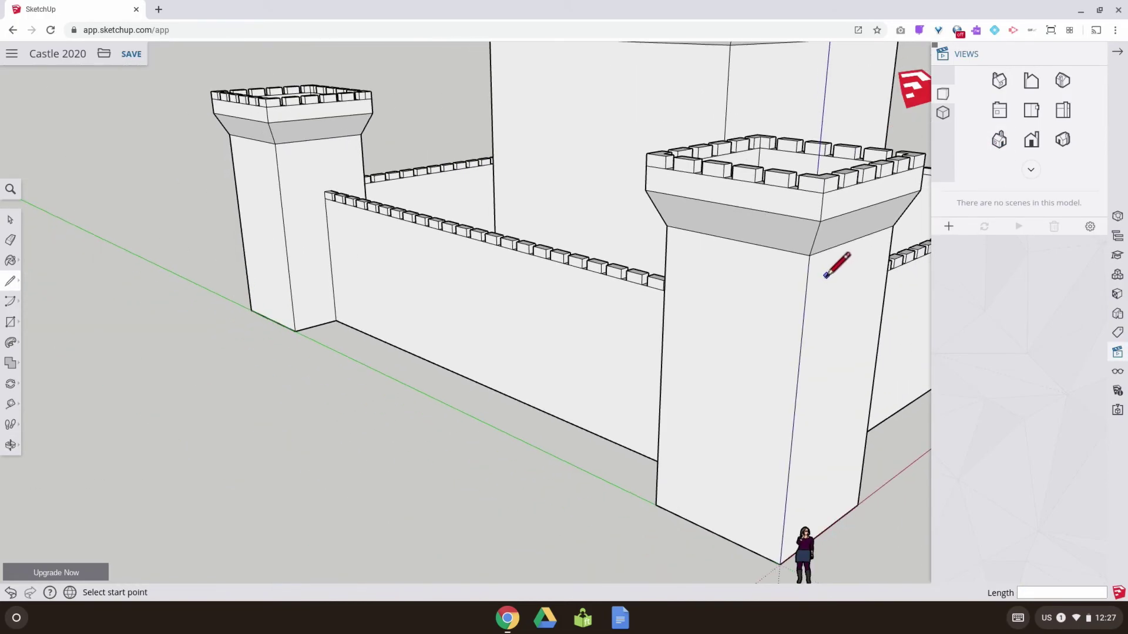
pyautogui.moveTo(823, 295)
pyautogui.mouseDown(button='middle')
pyautogui.moveTo(675, 262)
pyautogui.moveTo(574, 272)
pyautogui.moveTo(505, 312)
pyautogui.moveTo(542, 297)
pyautogui.moveTo(605, 335)
pyautogui.moveTo(582, 393)
pyautogui.moveTo(526, 452)
pyautogui.moveTo(390, 398)
pyautogui.moveTo(537, 423)
pyautogui.moveTo(558, 370)
pyautogui.mouseUp(button='middle')
pyautogui.scroll(-3, 508, 312)
pyautogui.scroll(3, 483, 399)
pyautogui.moveTo(483, 400); pyautogui.dragTo(320, 344, button='middle')
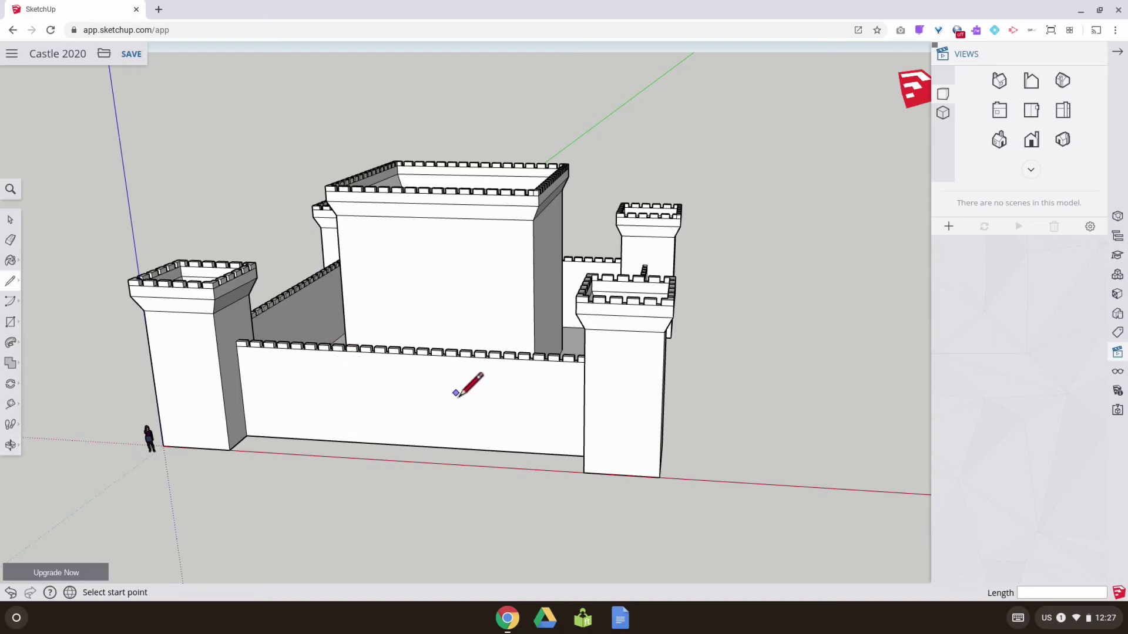
pyautogui.moveTo(501, 247); pyautogui.dragTo(488, 376, button='middle')
pyautogui.moveTo(455, 203); pyautogui.dragTo(460, 254, button='middle')
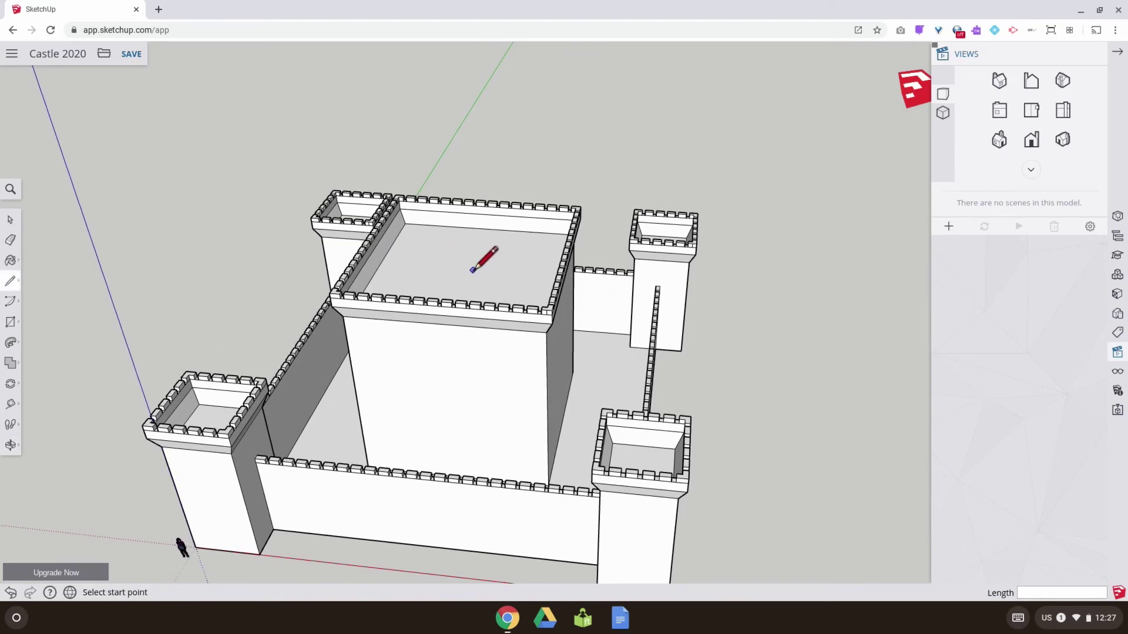
pyautogui.moveTo(470, 324); pyautogui.dragTo(500, 217, button='middle')
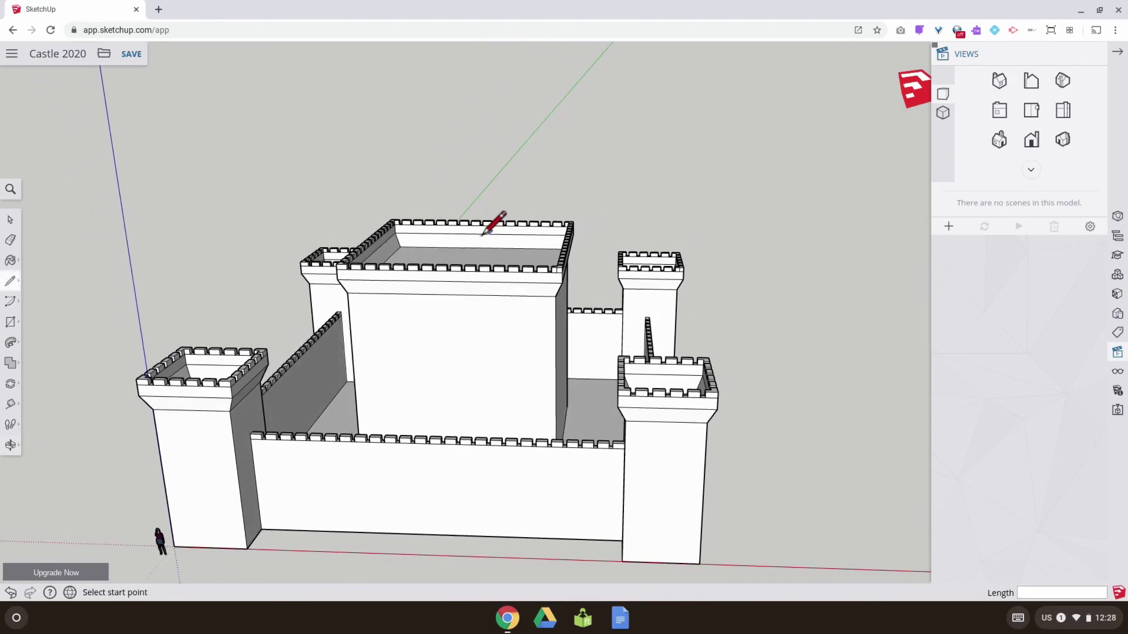
pyautogui.moveTo(473, 286); pyautogui.dragTo(488, 364, button='middle')
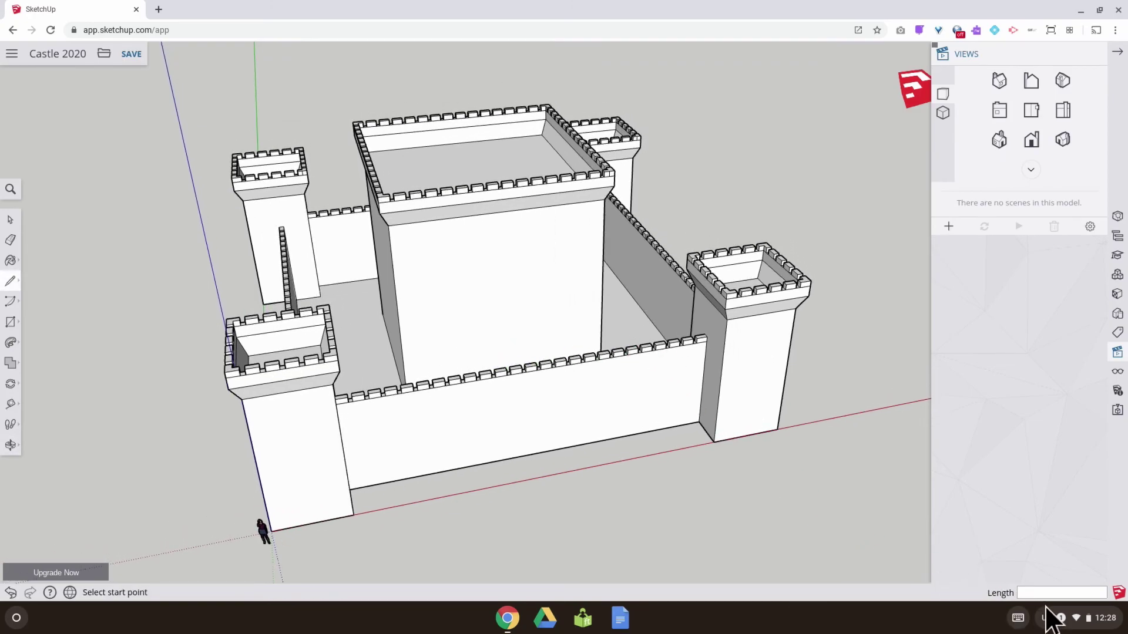